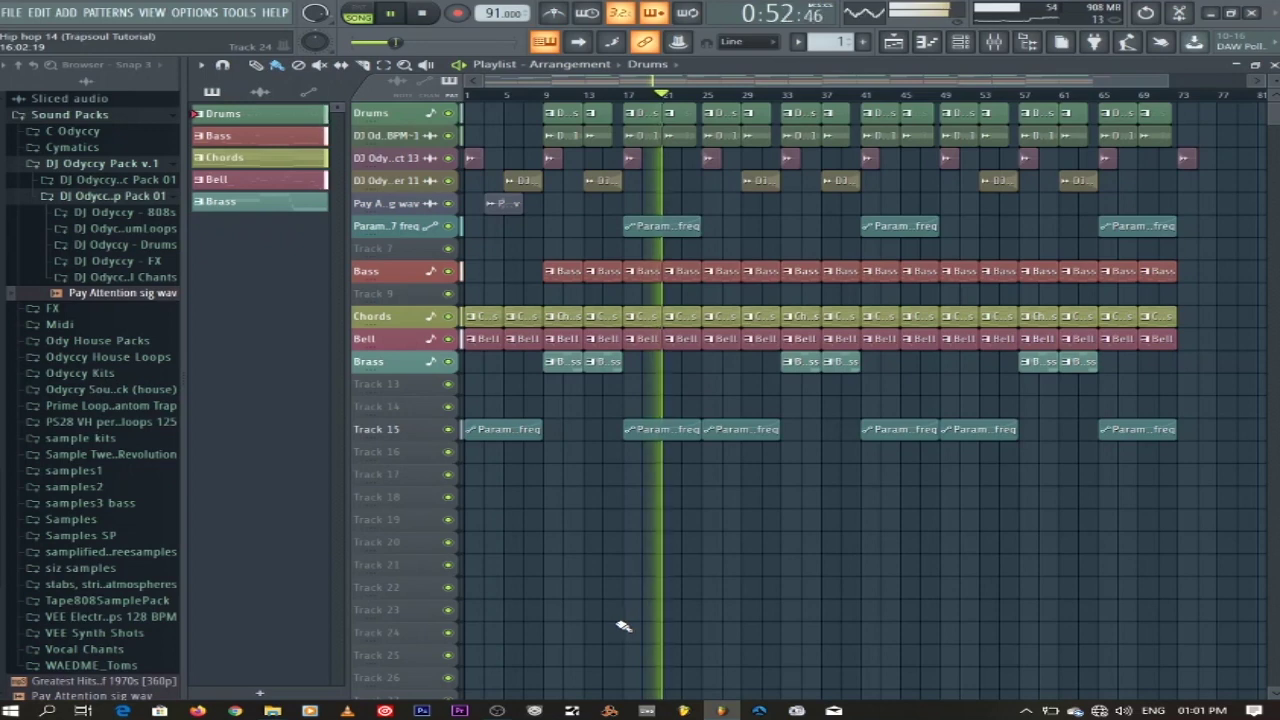
# - Stop the song and inspect the effect chains on the Drum mix and Melodic mix mixer tracks
pyautogui.click(422, 13)
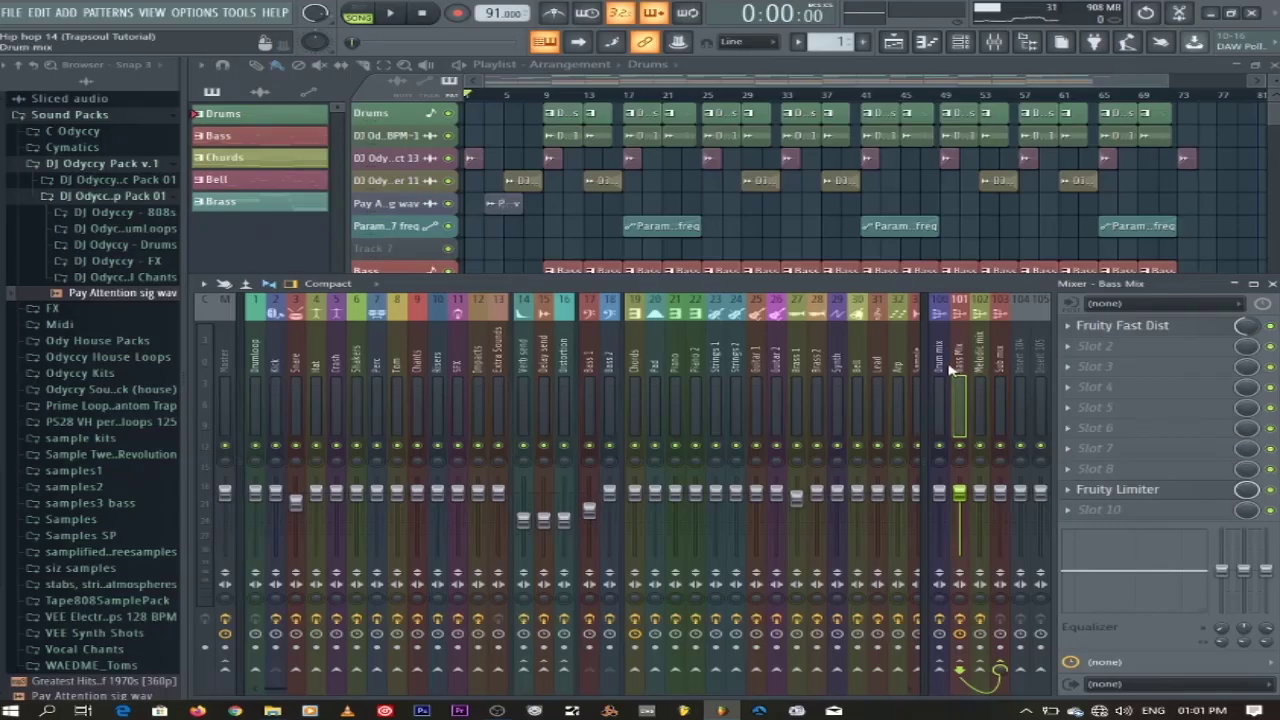
pyautogui.click(940, 375)
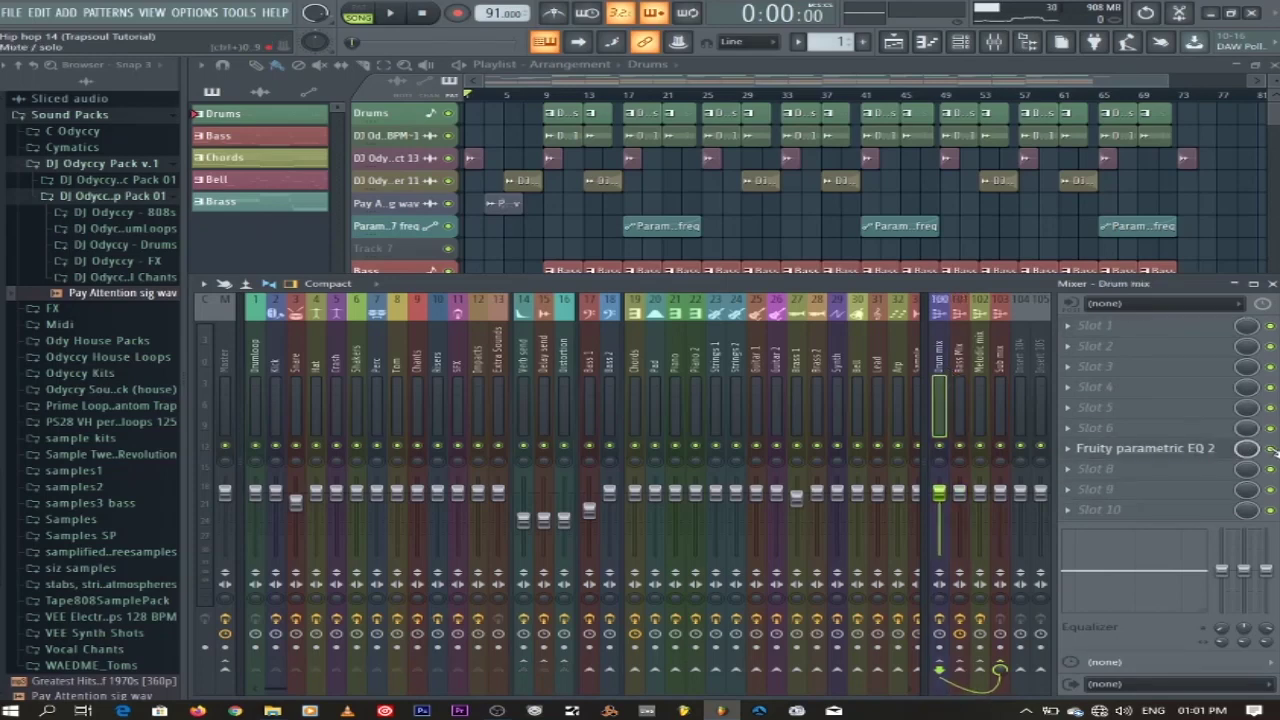
pyautogui.click(981, 357)
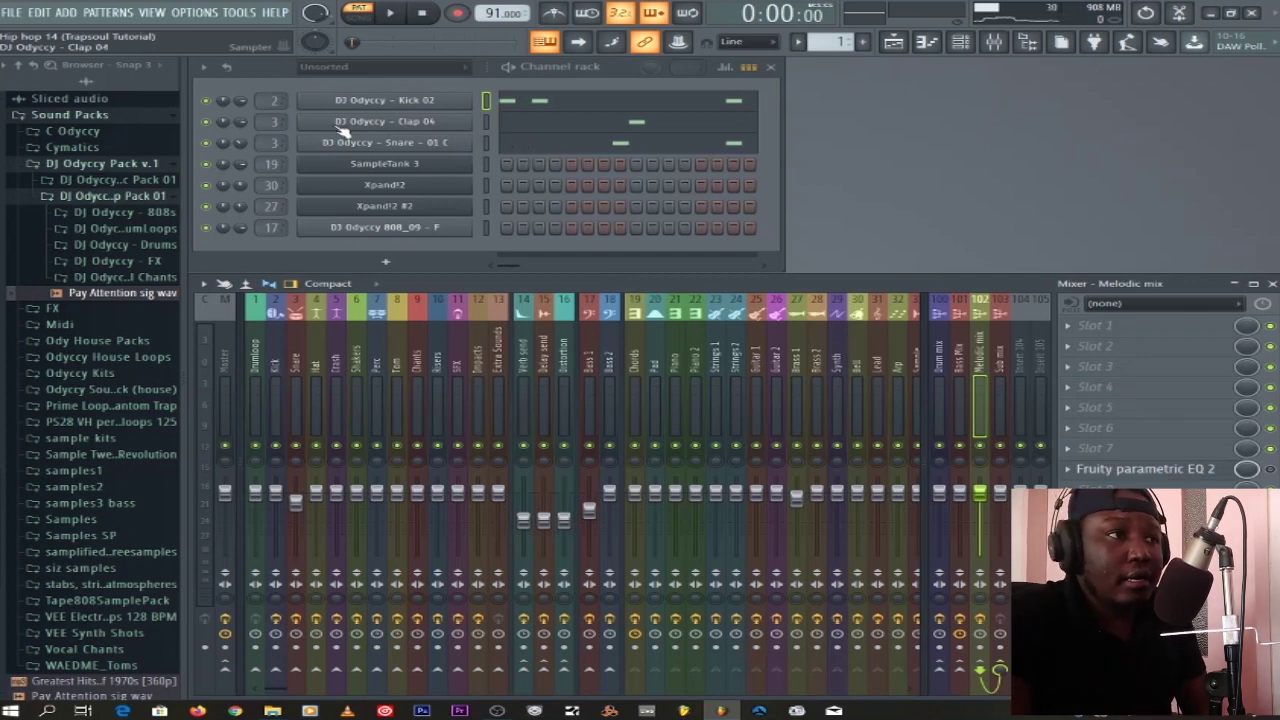
# - Examine the DJ Odyccy - Kick 02 notes in the piano roll and briefly audition the drum pattern
pyautogui.click(645, 104)
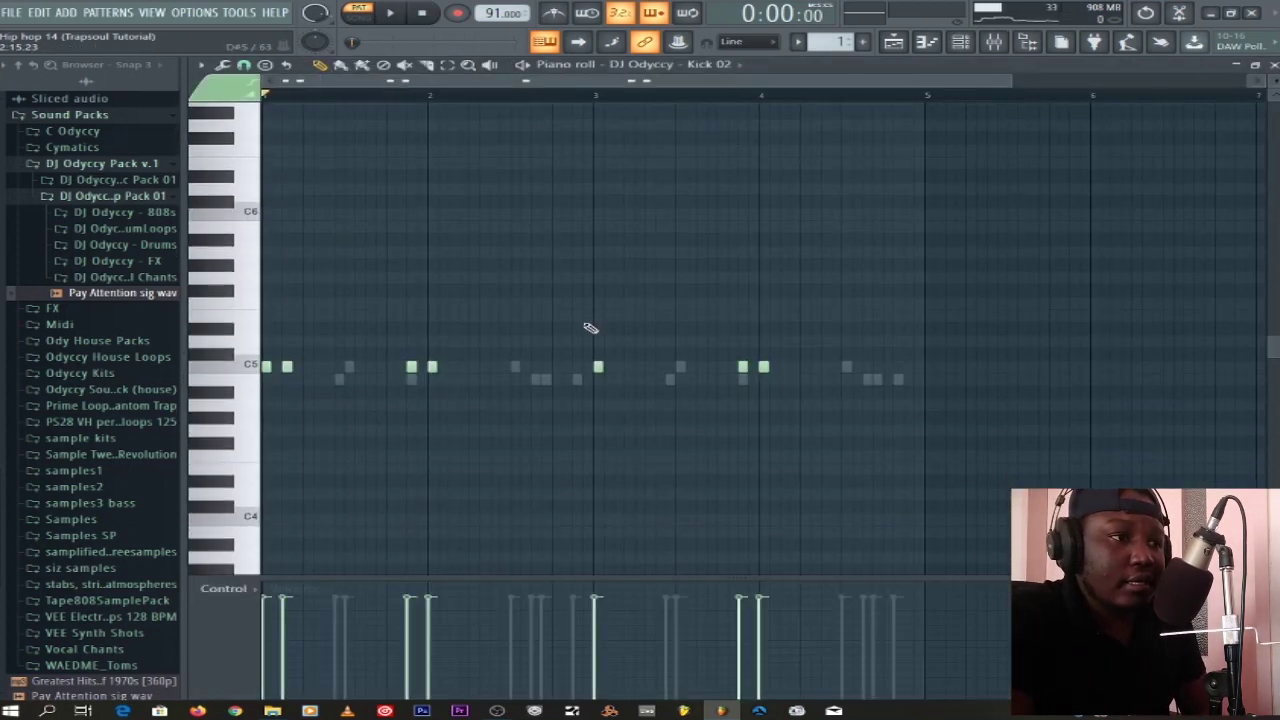
pyautogui.click(395, 14)
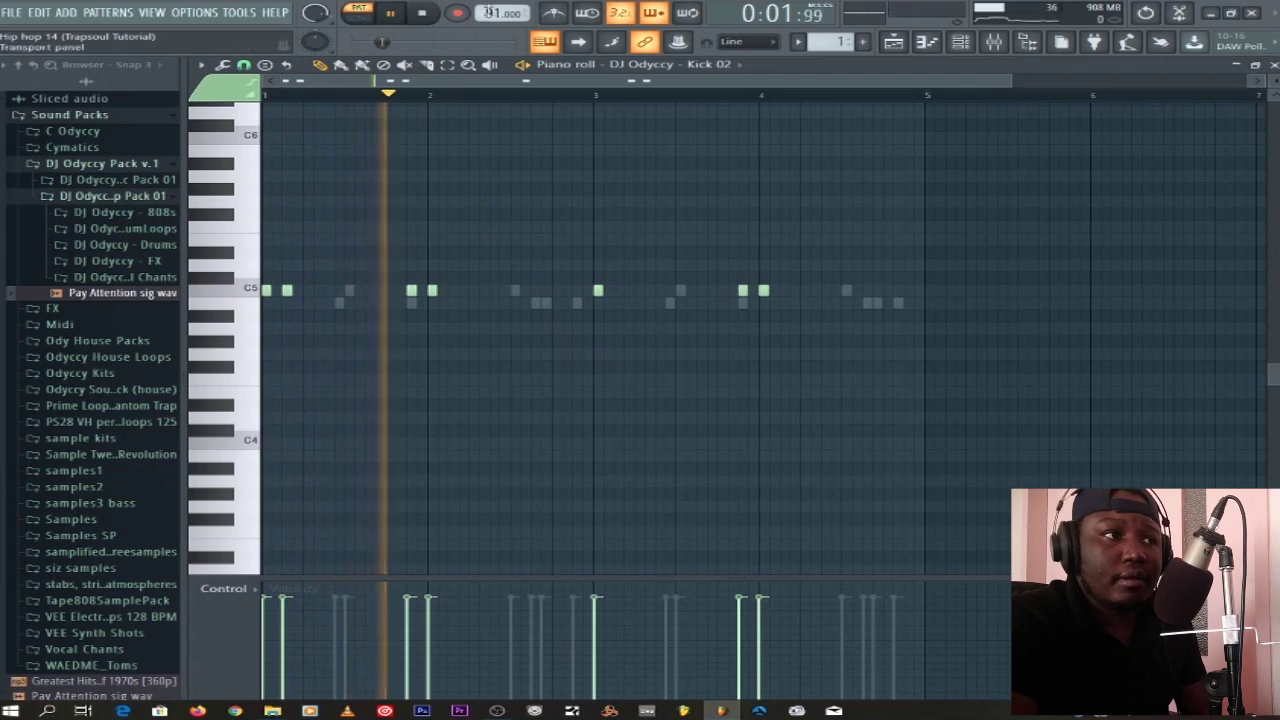
pyautogui.press('space')
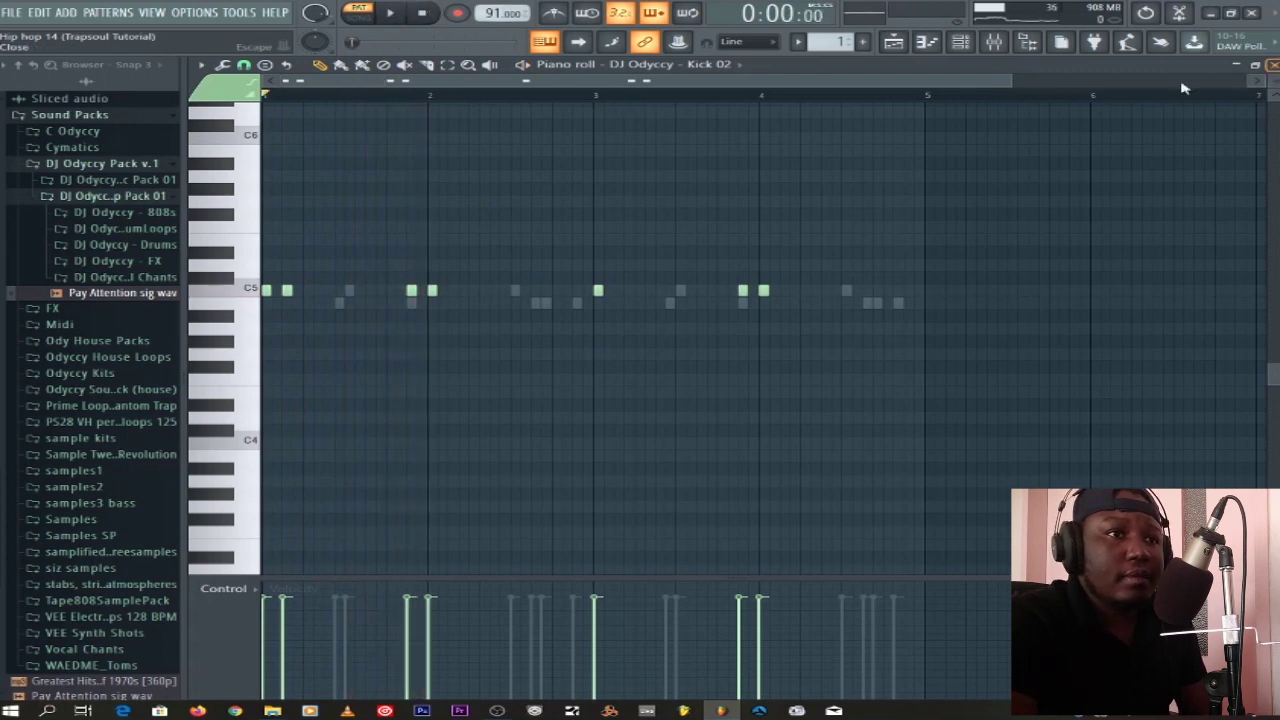
pyautogui.click(1273, 65)
# - Mute the clap and snare channels and audition the Kick 02 part on its own in the piano roll
pyautogui.click(216, 120)
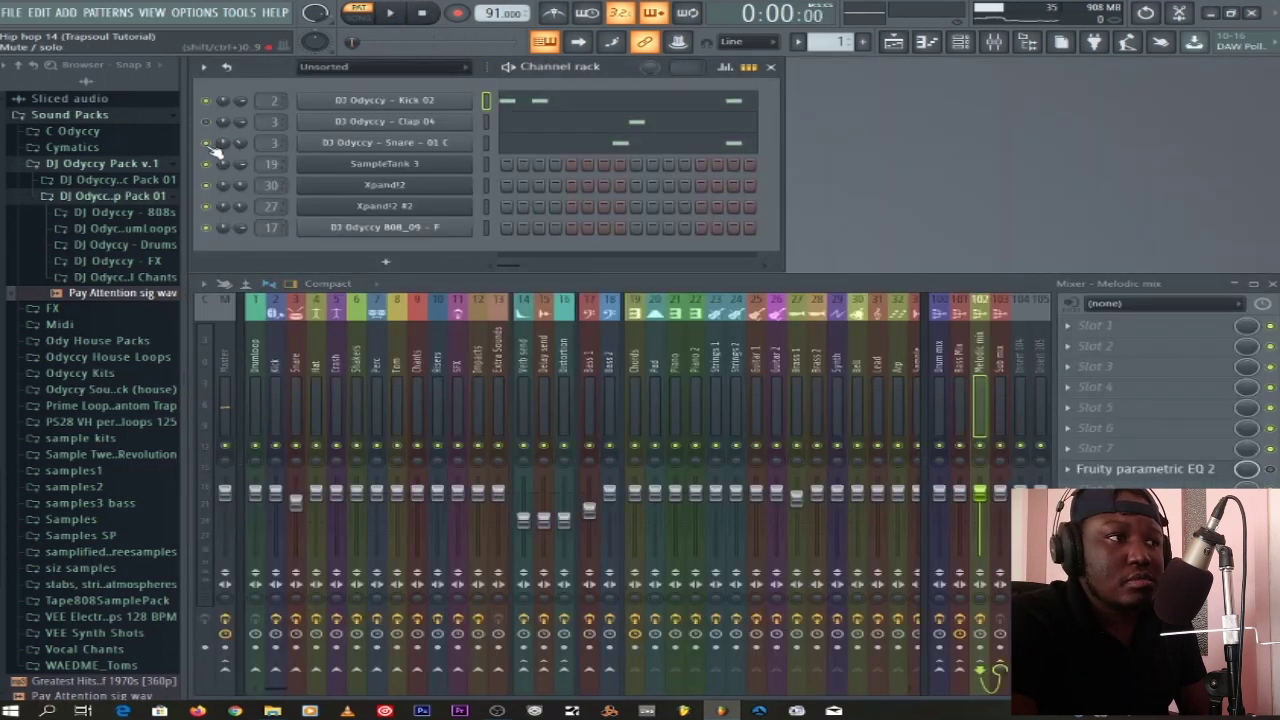
pyautogui.click(391, 13)
pyautogui.click(586, 100)
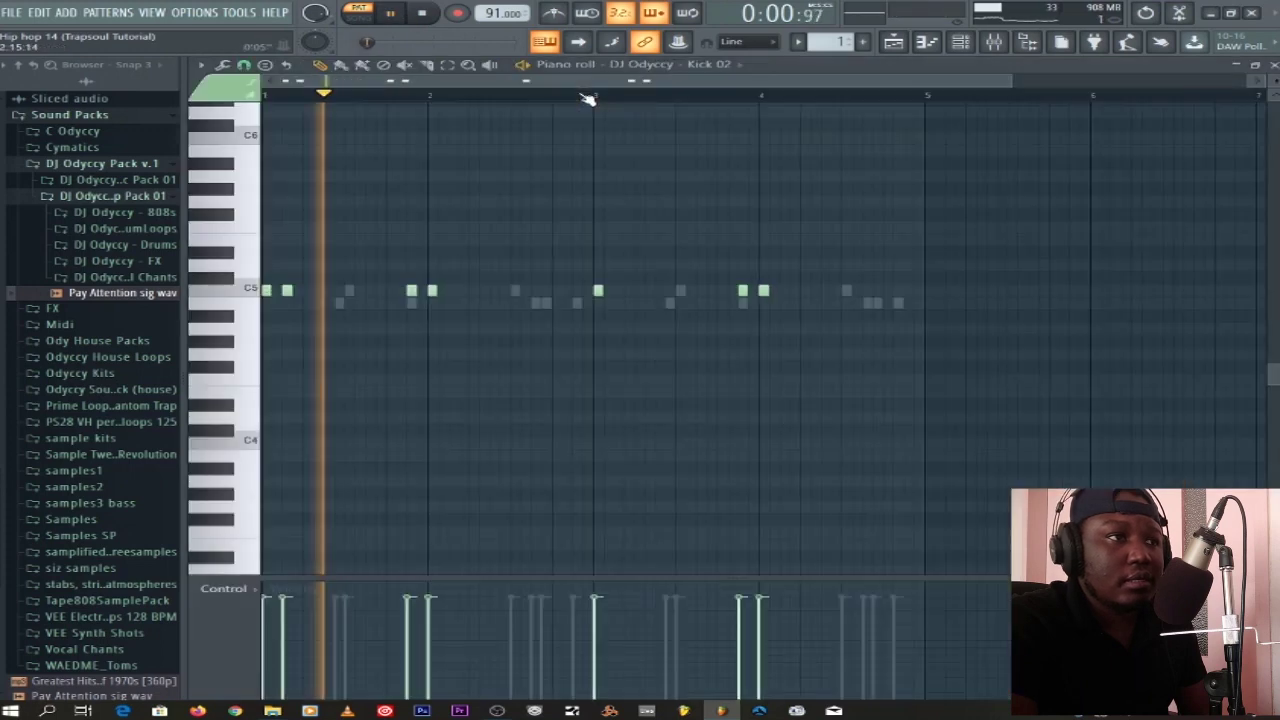
pyautogui.scroll(-1, 712, 346)
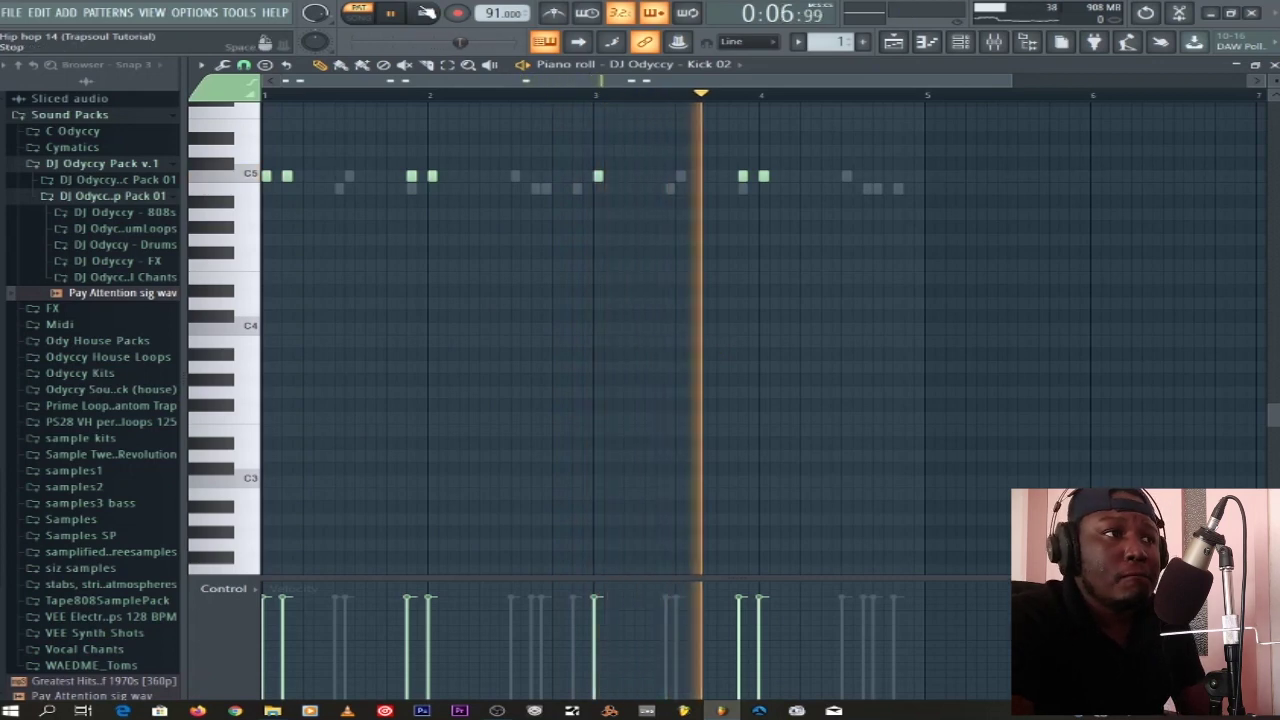
pyautogui.click(428, 14)
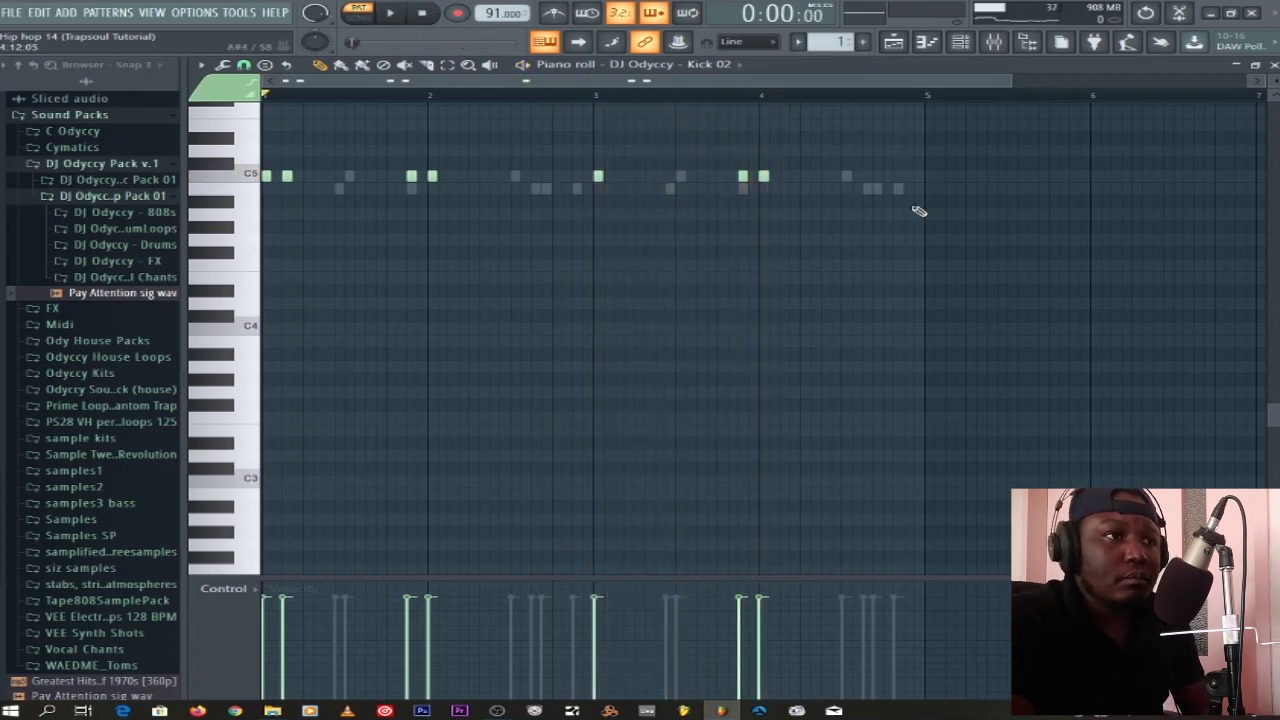
pyautogui.click(1272, 65)
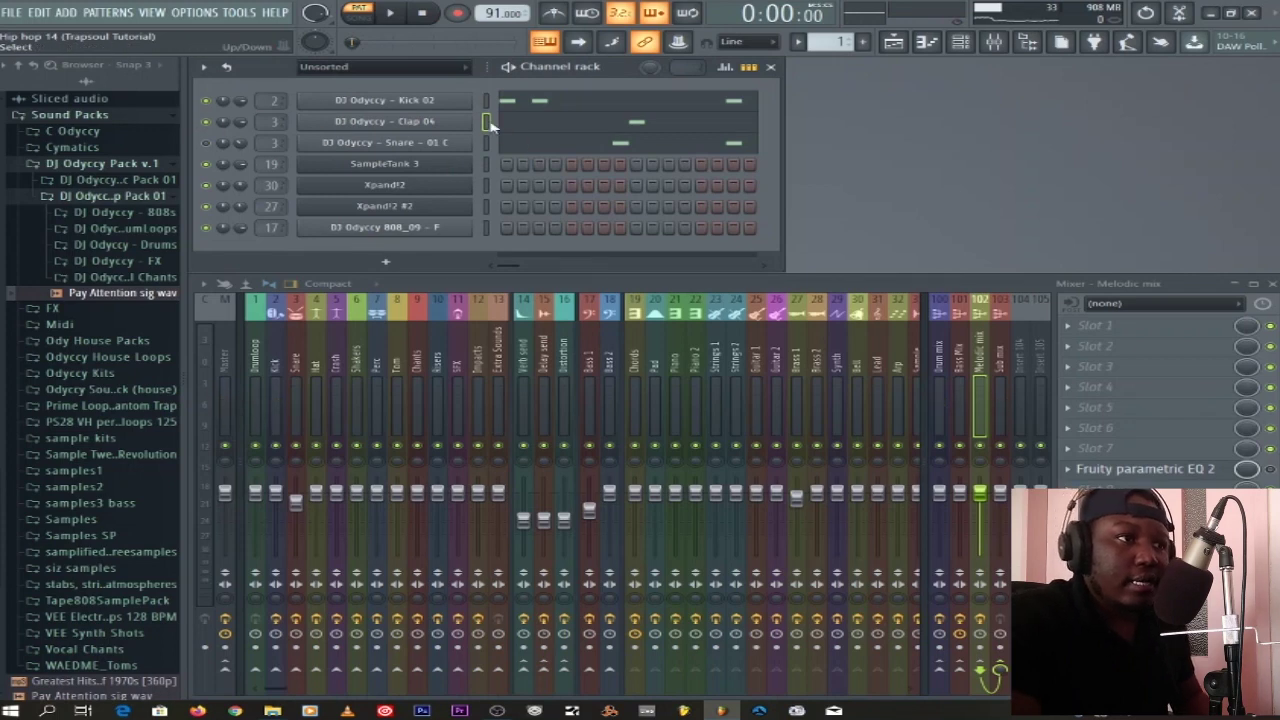
# - Examine the DJ Odyccy - Clap 04 notes in the piano roll and audition the part with the kick and snare muted
pyautogui.click(568, 133)
pyautogui.scroll(3, 529, 220)
pyautogui.scroll(-1, 530, 224)
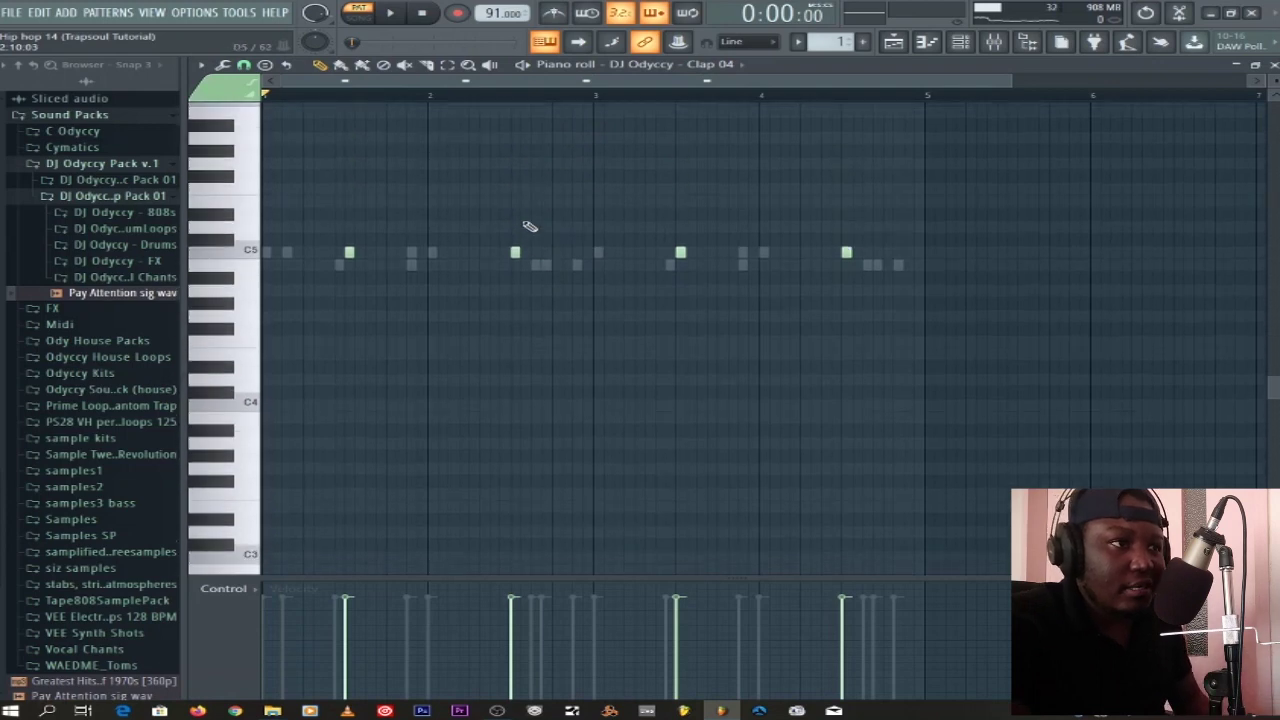
pyautogui.click(1270, 64)
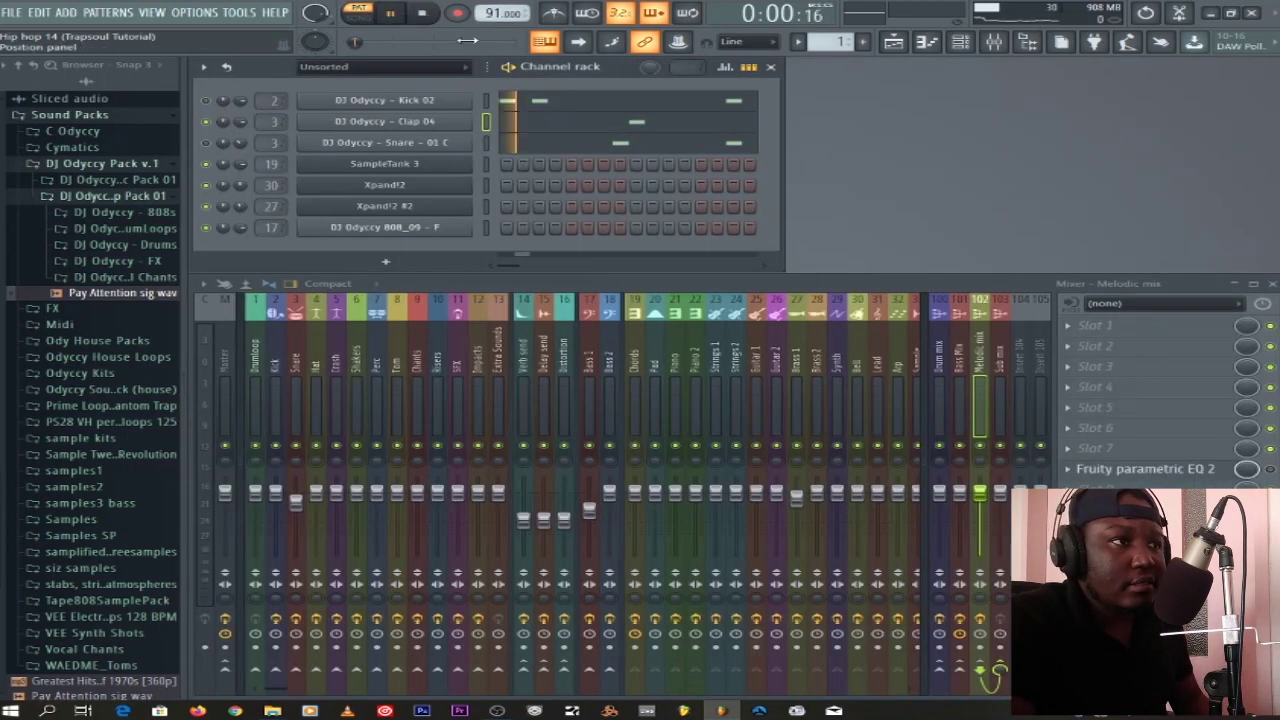
pyautogui.click(582, 123)
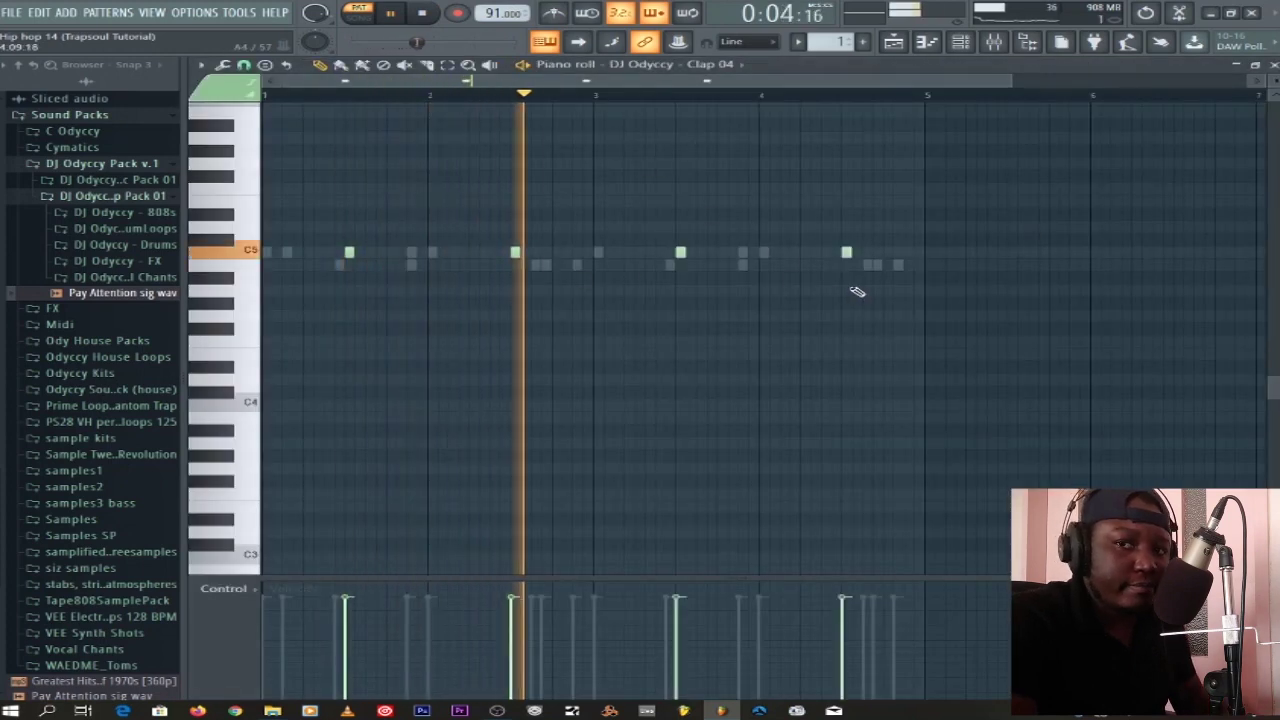
pyautogui.click(545, 48)
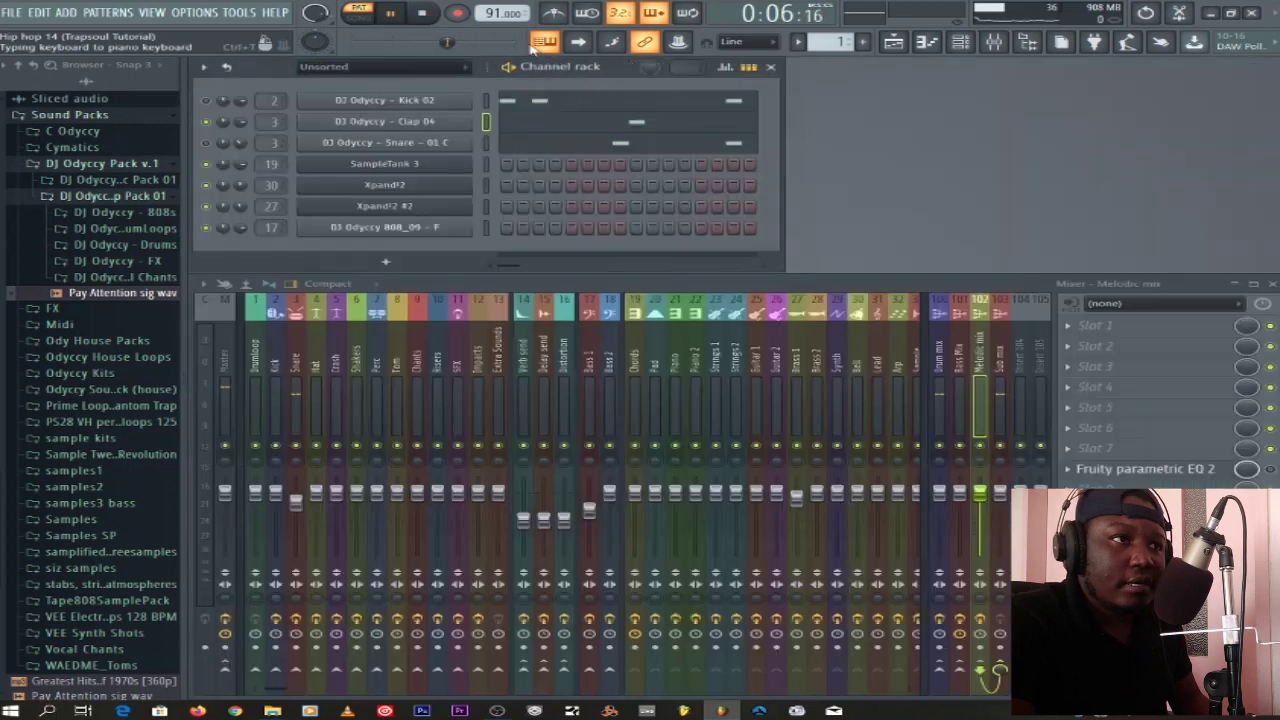
pyautogui.press('space')
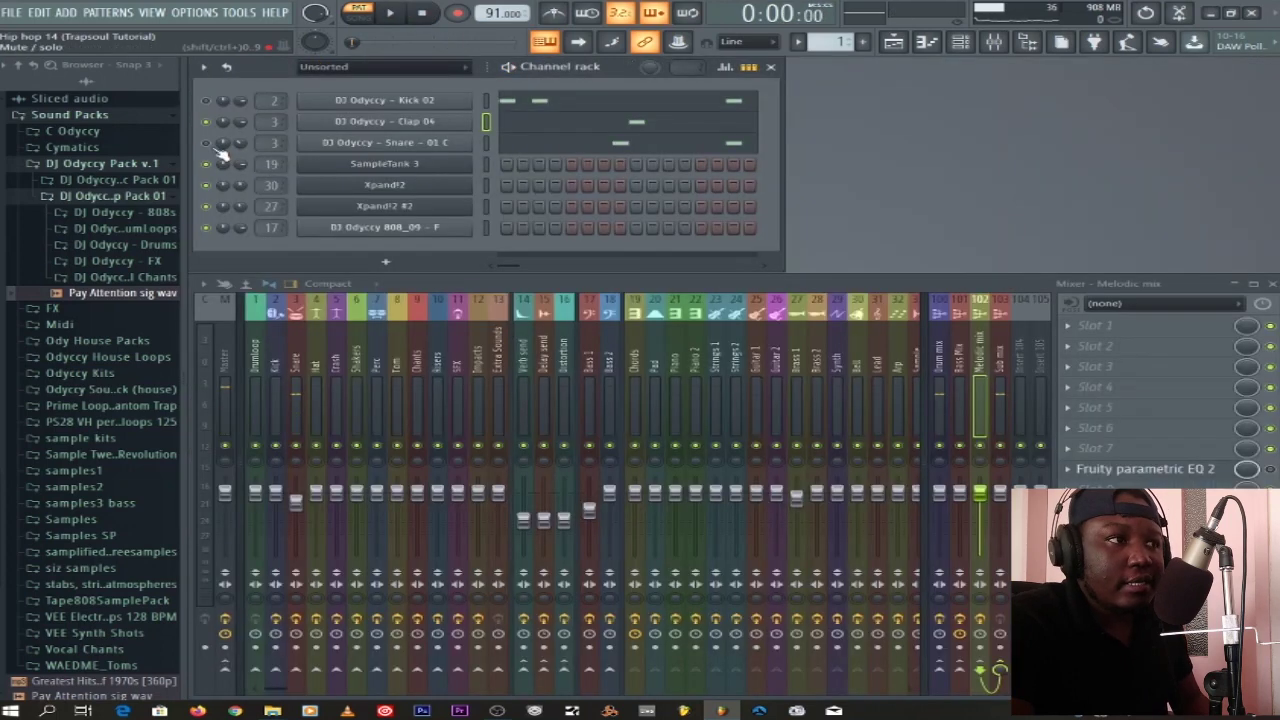
# - Examine the DJ Odyccy - Snare - 01 C notes in the piano roll and audition the part
pyautogui.click(521, 145)
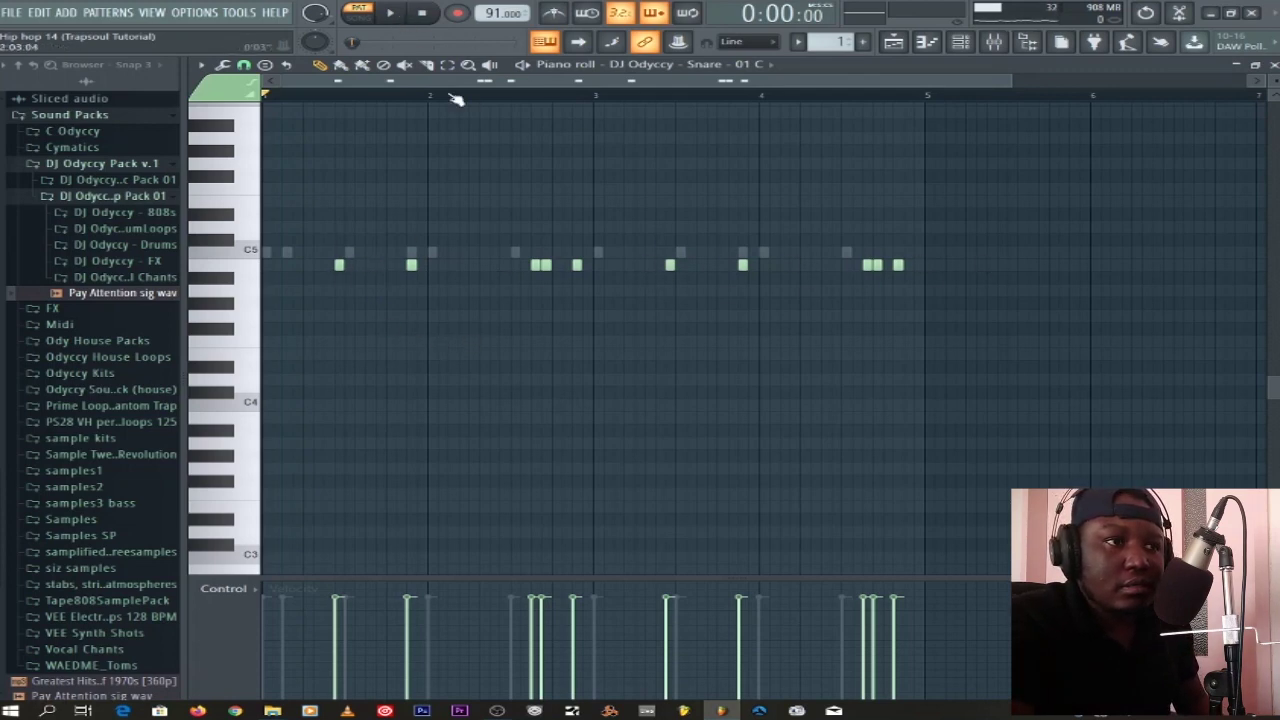
pyautogui.click(397, 14)
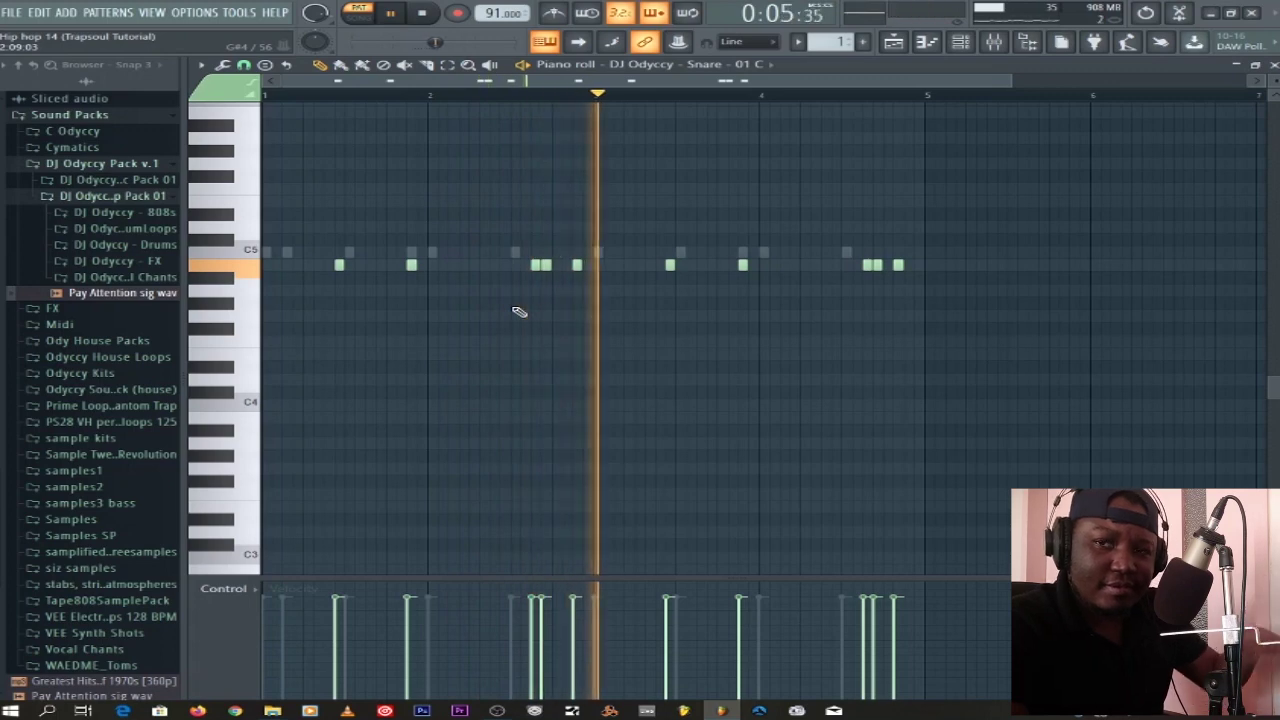
pyautogui.press('space')
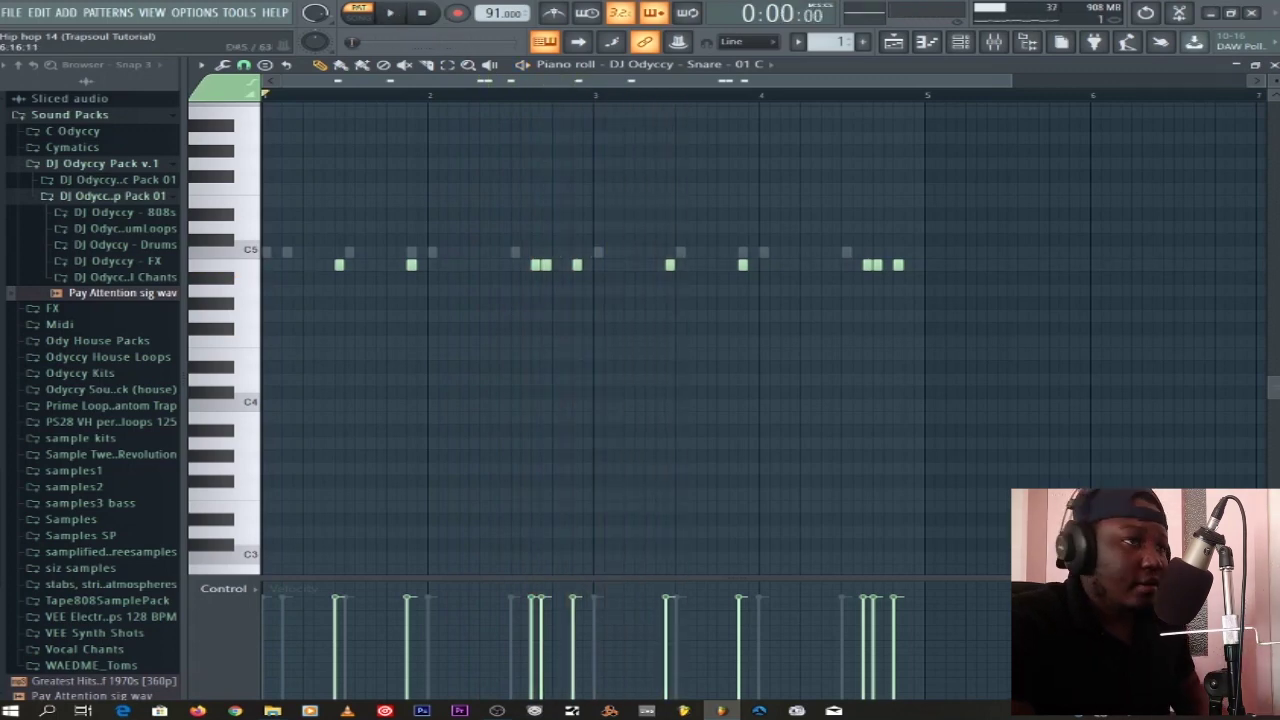
pyautogui.click(1270, 64)
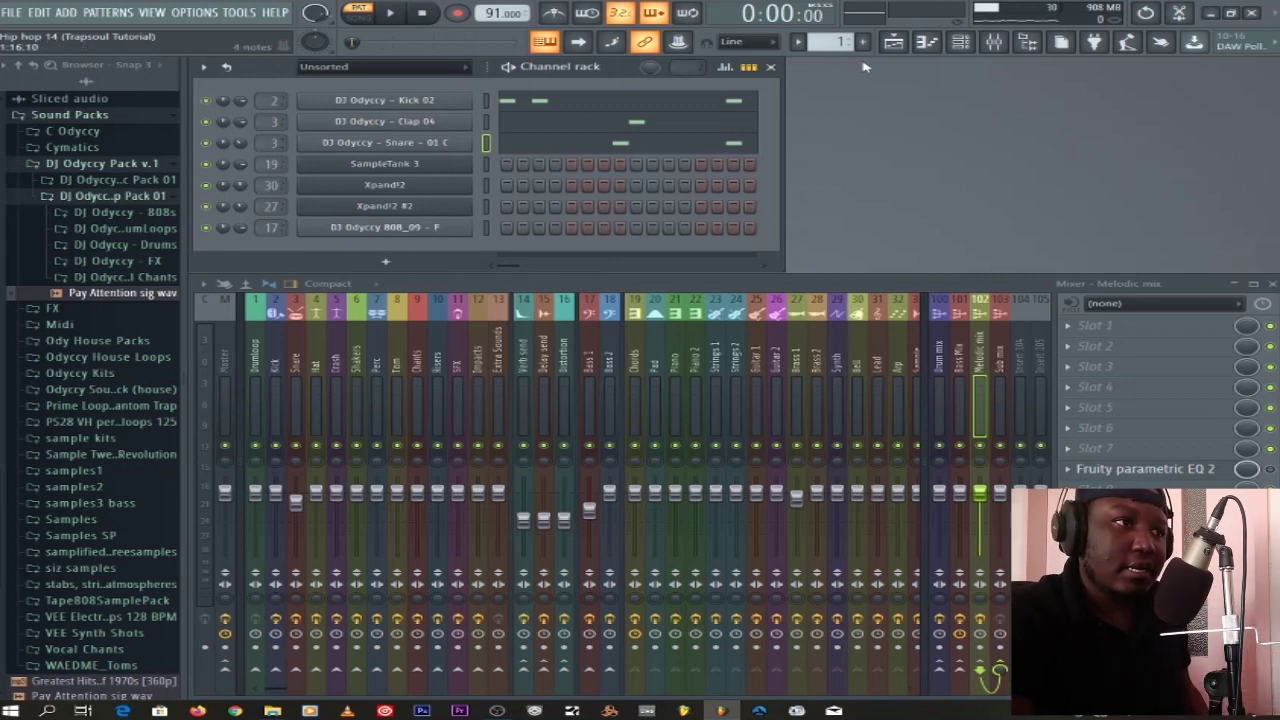
# - List the playlist's audio clips and inspect the sample settings of the Hat loop 10 - 155 BPM clip
pyautogui.click(893, 45)
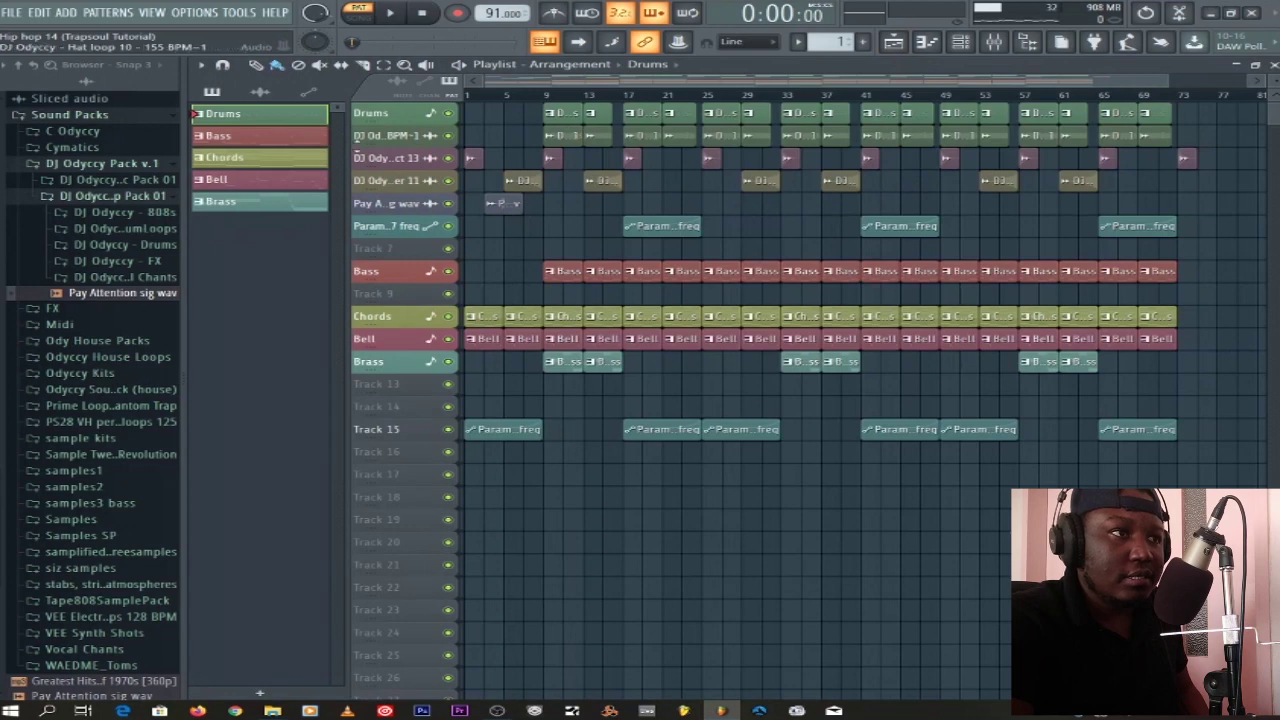
pyautogui.click(284, 90)
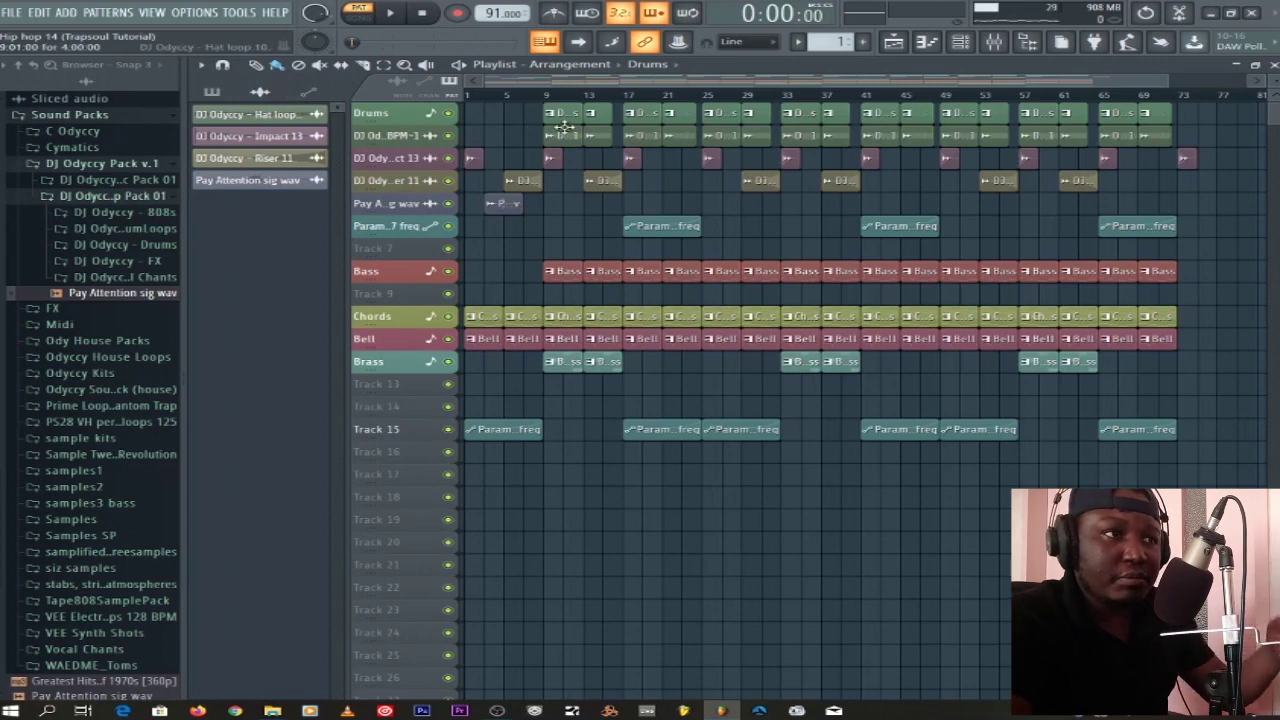
pyautogui.doubleClick(265, 113)
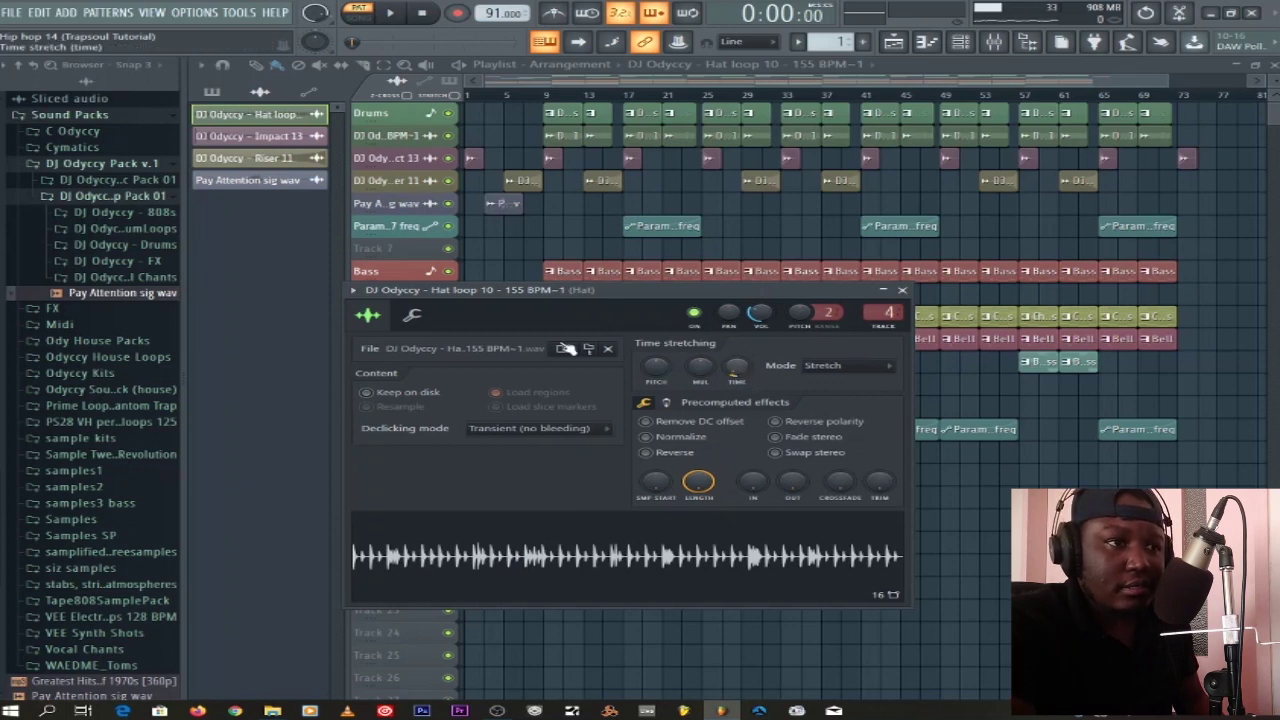
pyautogui.click(901, 292)
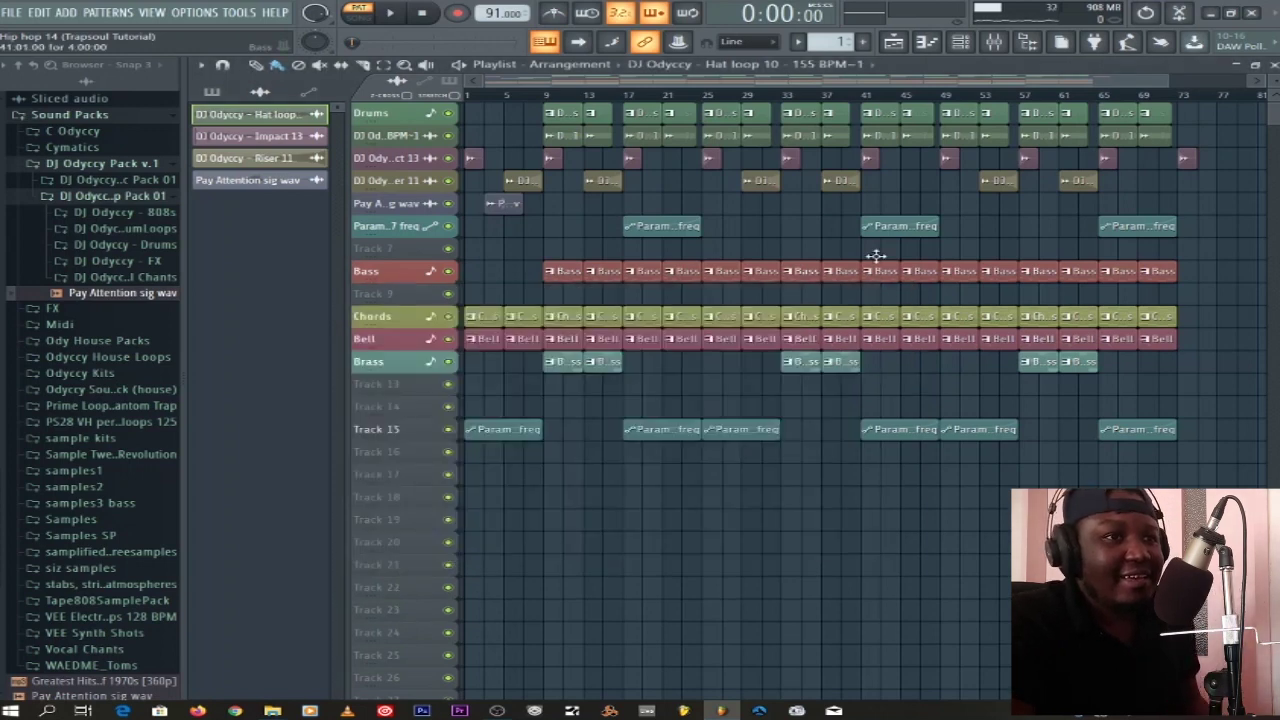
# - Return to the channel rack and mixer, filter the channels to Unsorted, and switch to pattern 2, Bass
pyautogui.press('F6')
pyautogui.press('F9')
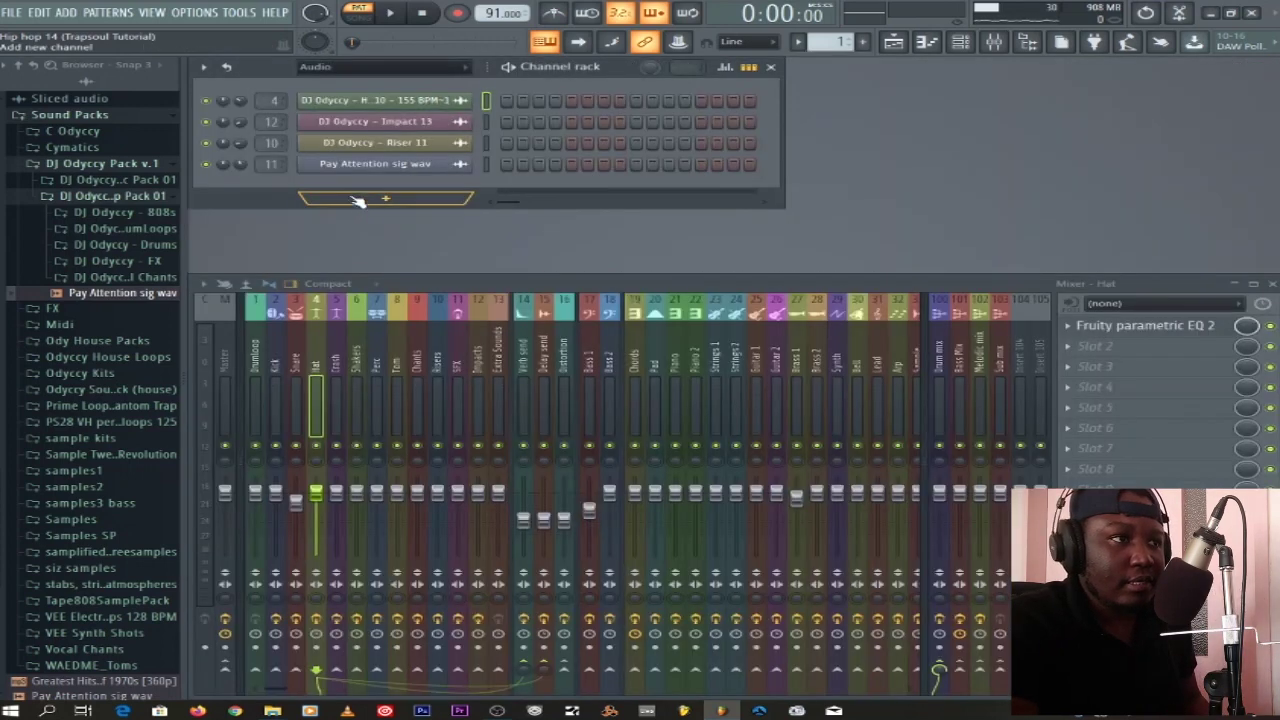
pyautogui.click(371, 70)
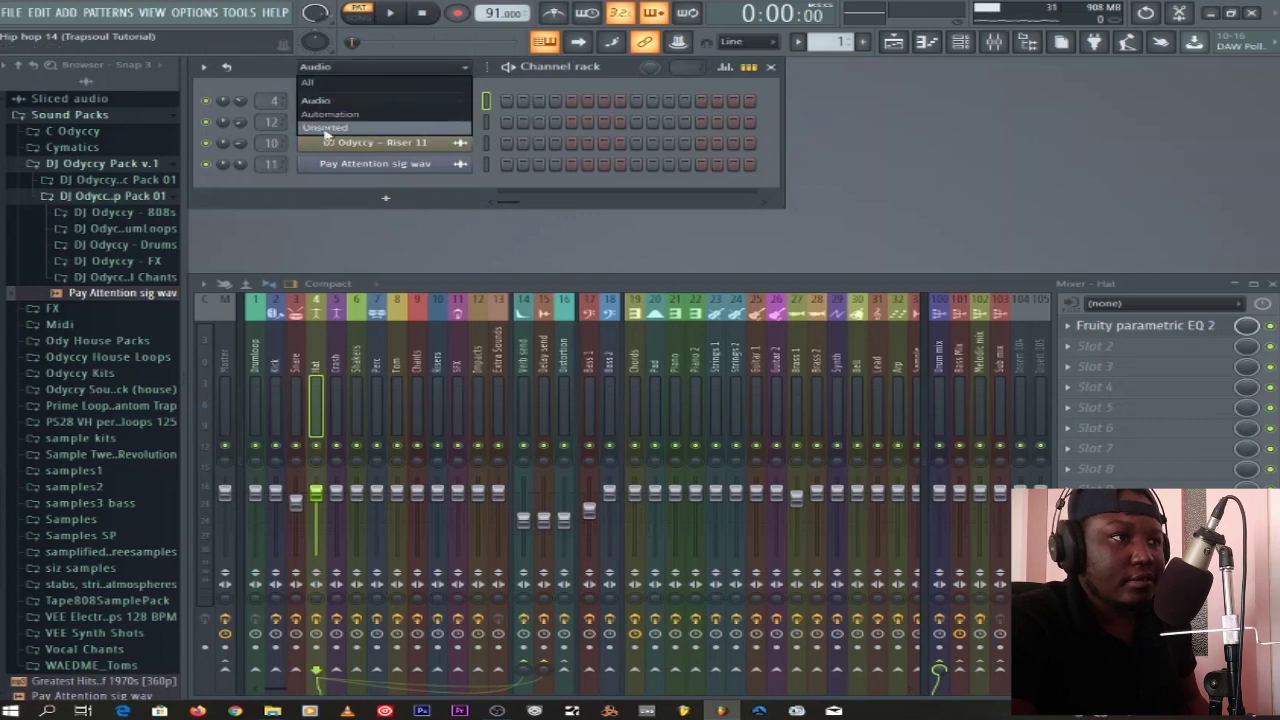
pyautogui.click(326, 128)
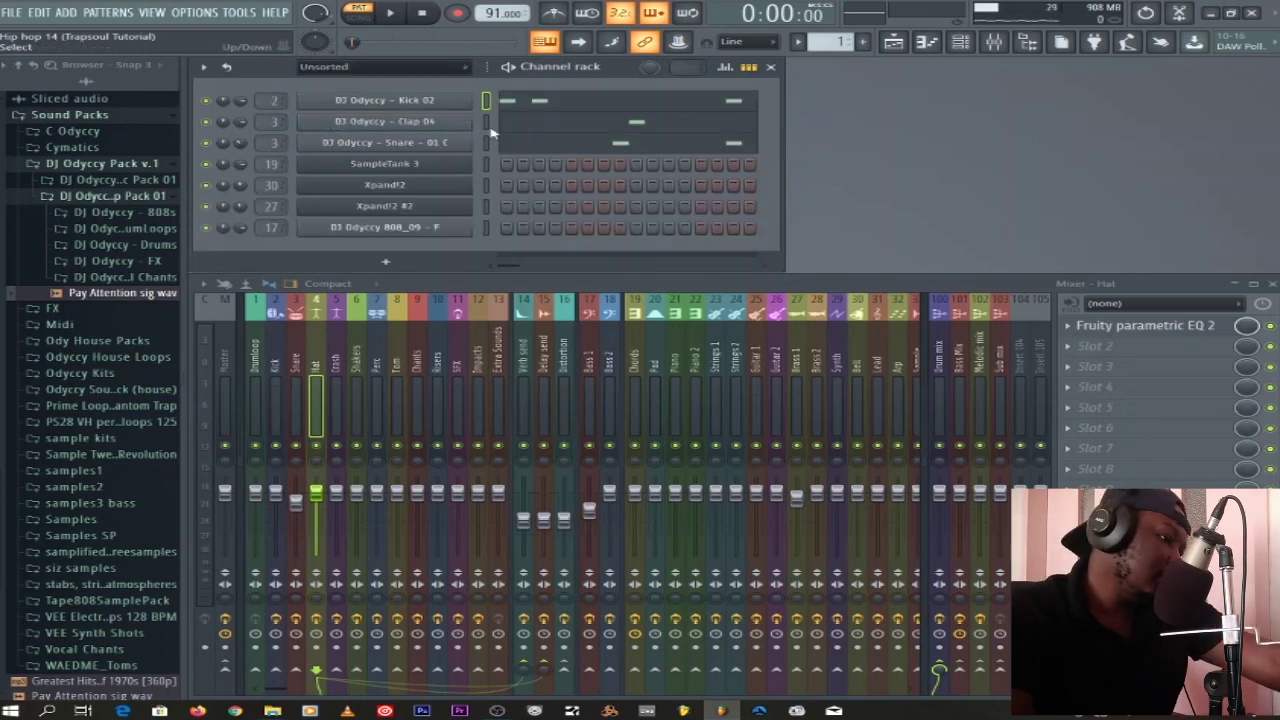
pyautogui.press('KP_Add')
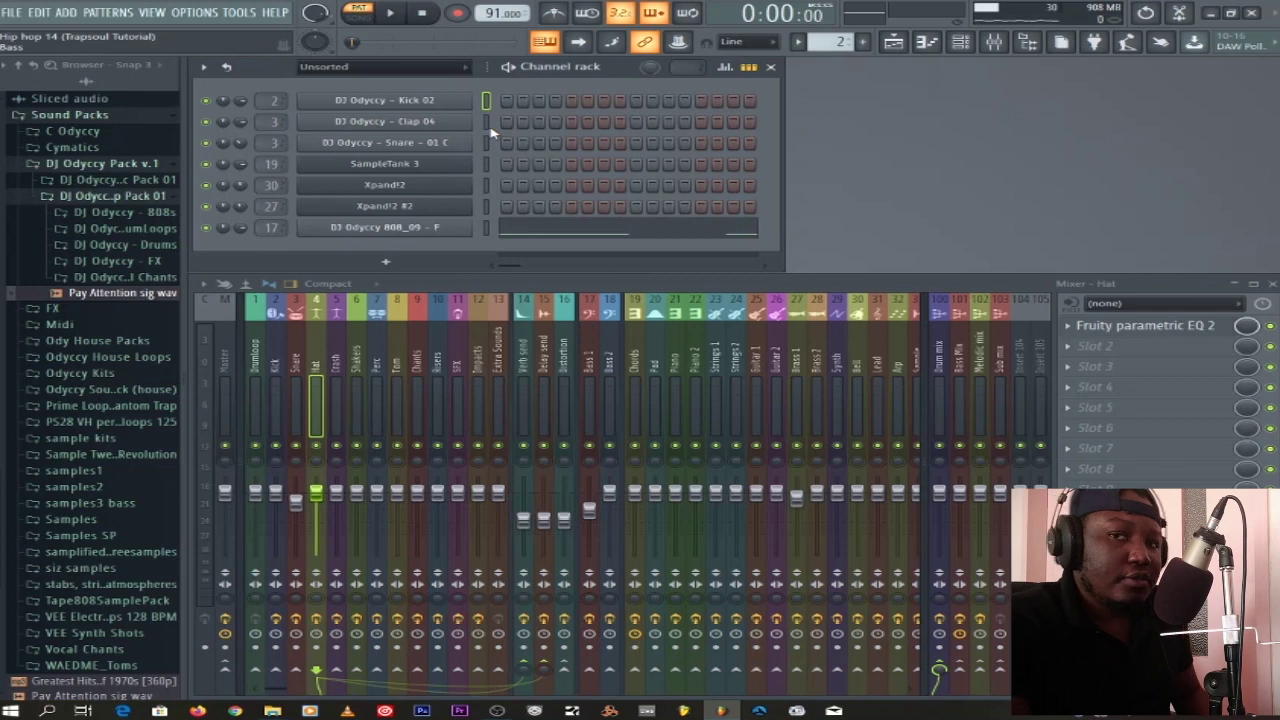
# - Examine the DJ Odyccy 808_09 - F bass notes in the piano roll, including the upper octaves, and audition the bassline
pyautogui.click(563, 245)
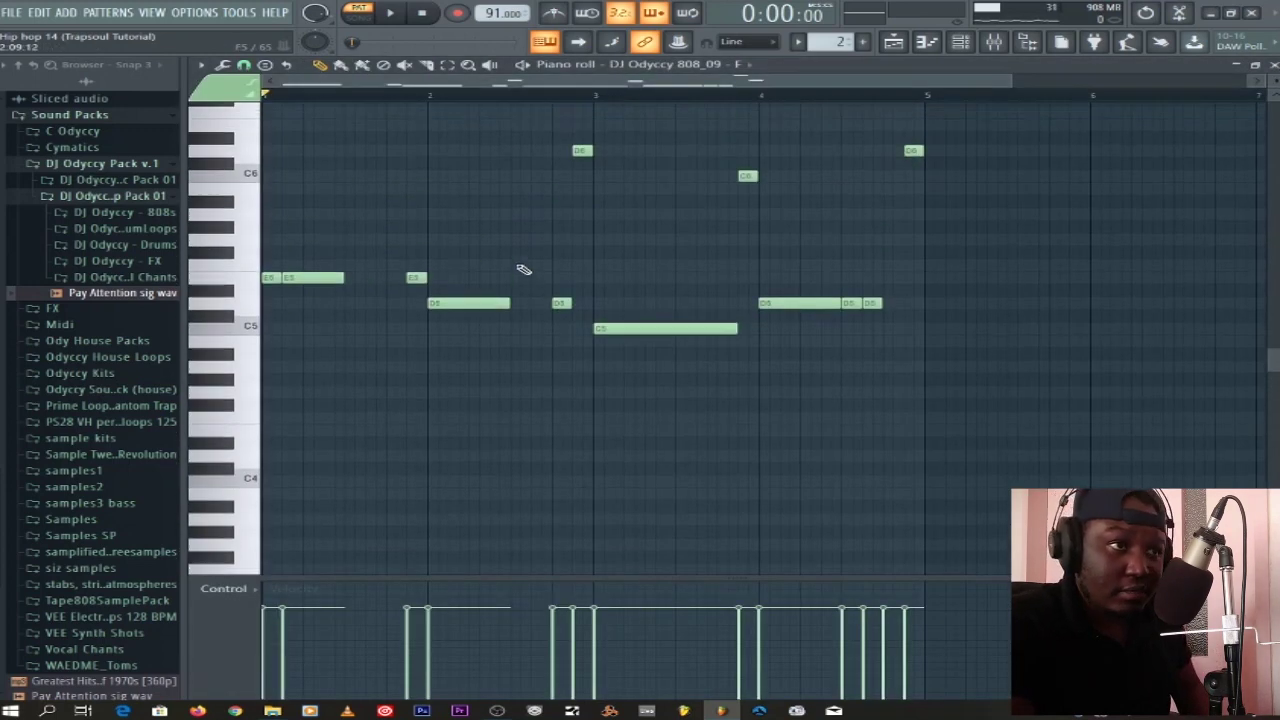
pyautogui.scroll(2, 522, 270)
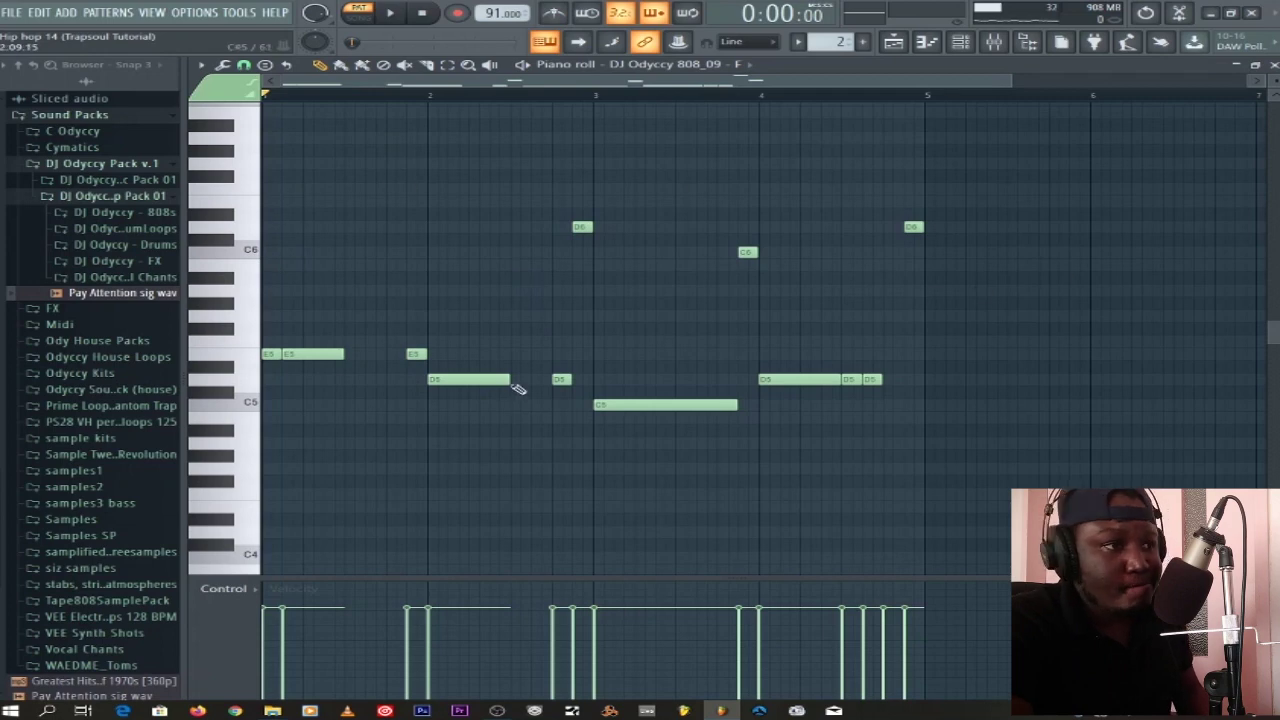
pyautogui.click(393, 14)
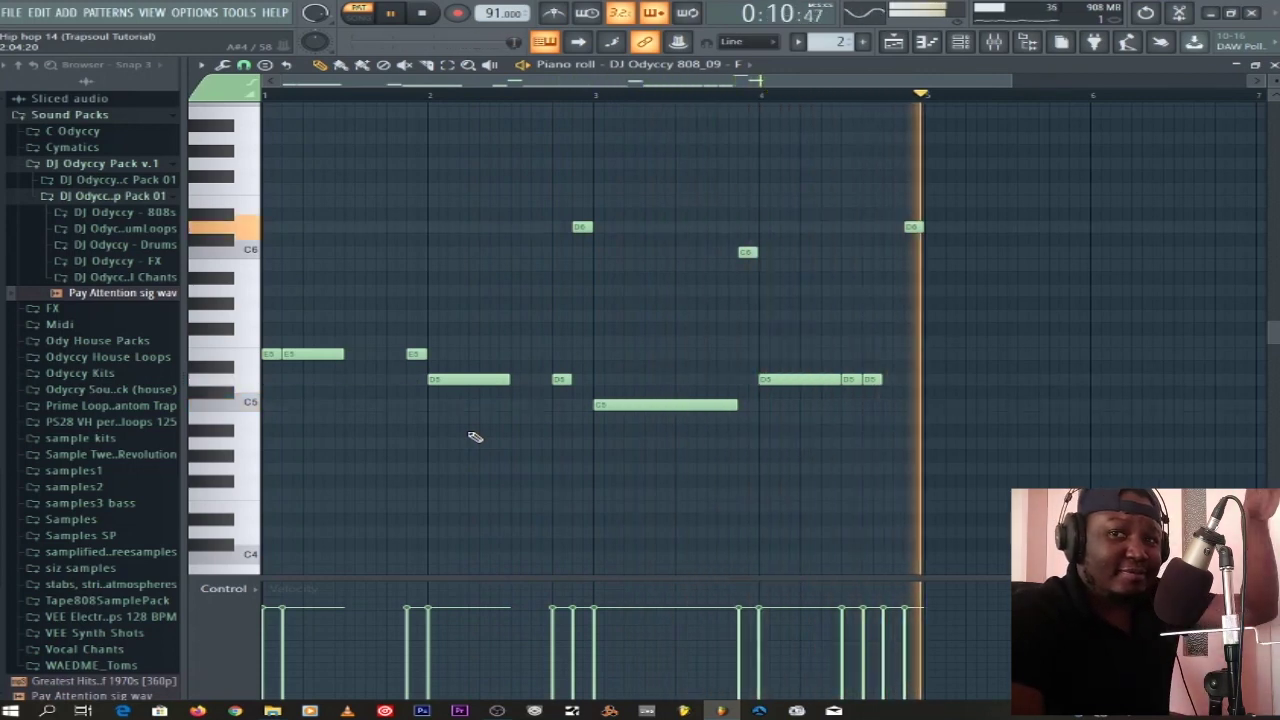
pyautogui.scroll(5, 940, 360)
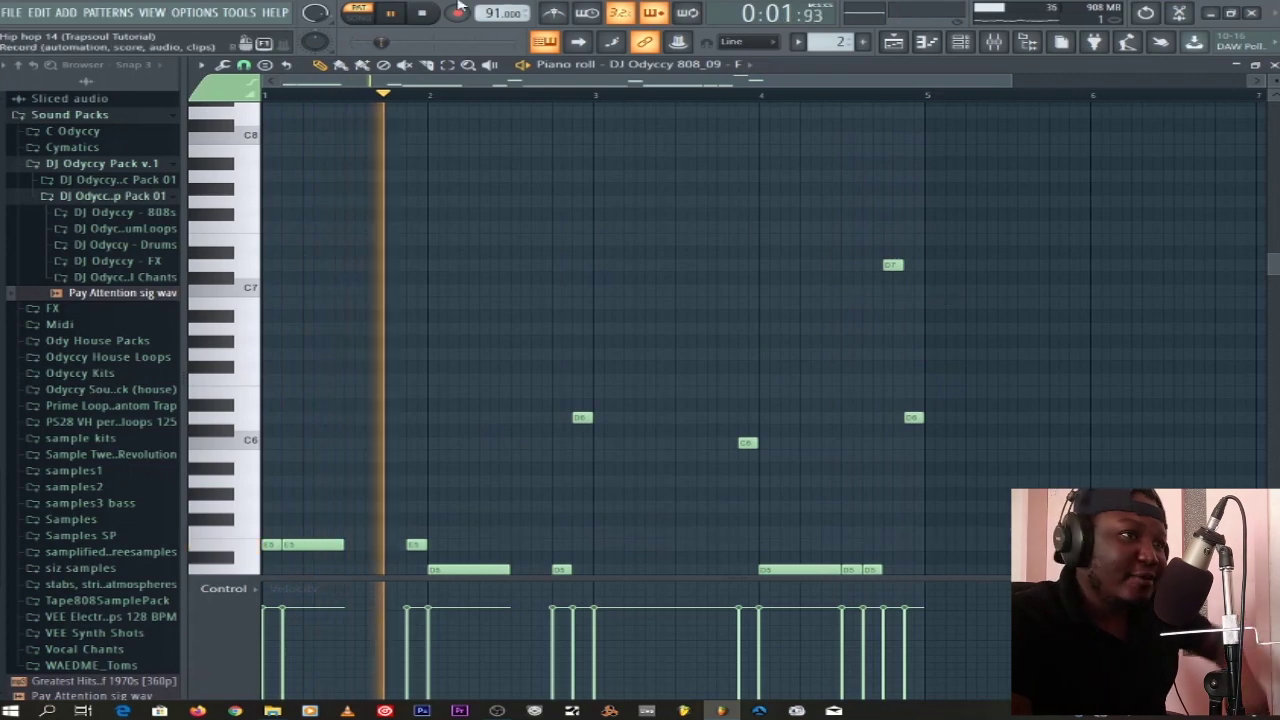
pyautogui.press('space')
pyautogui.scroll(-2, 699, 289)
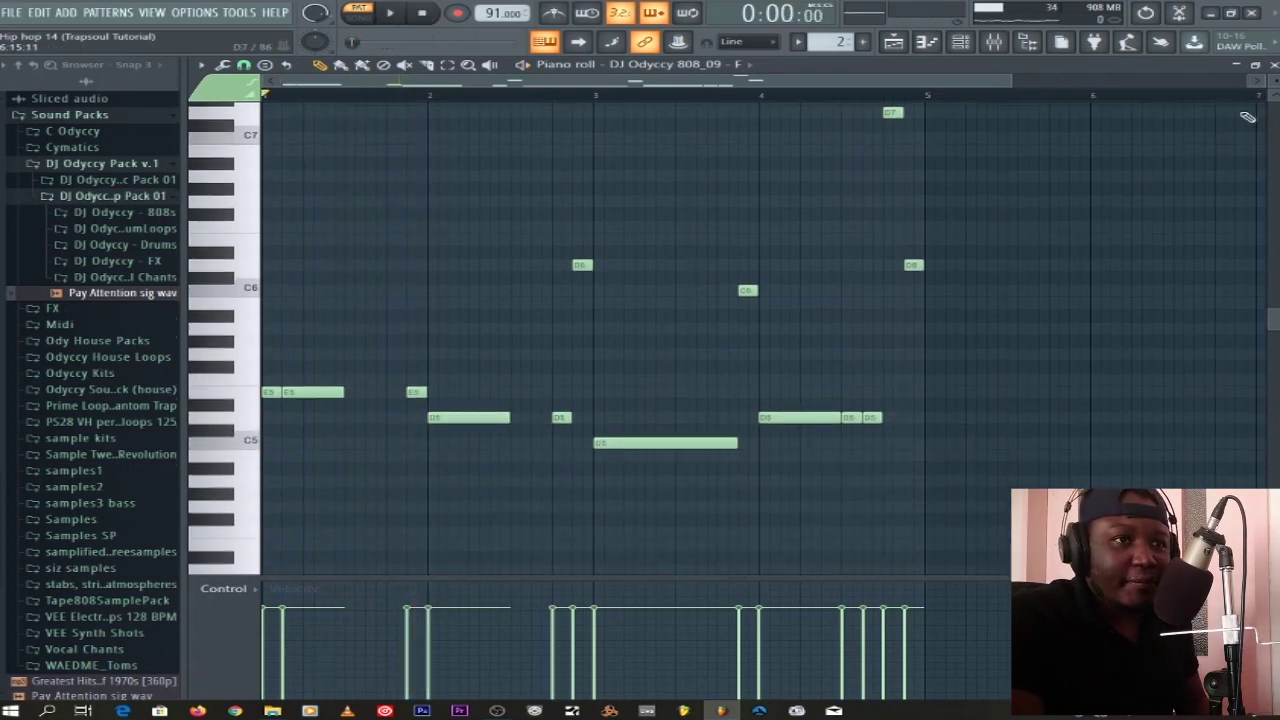
pyautogui.click(1273, 65)
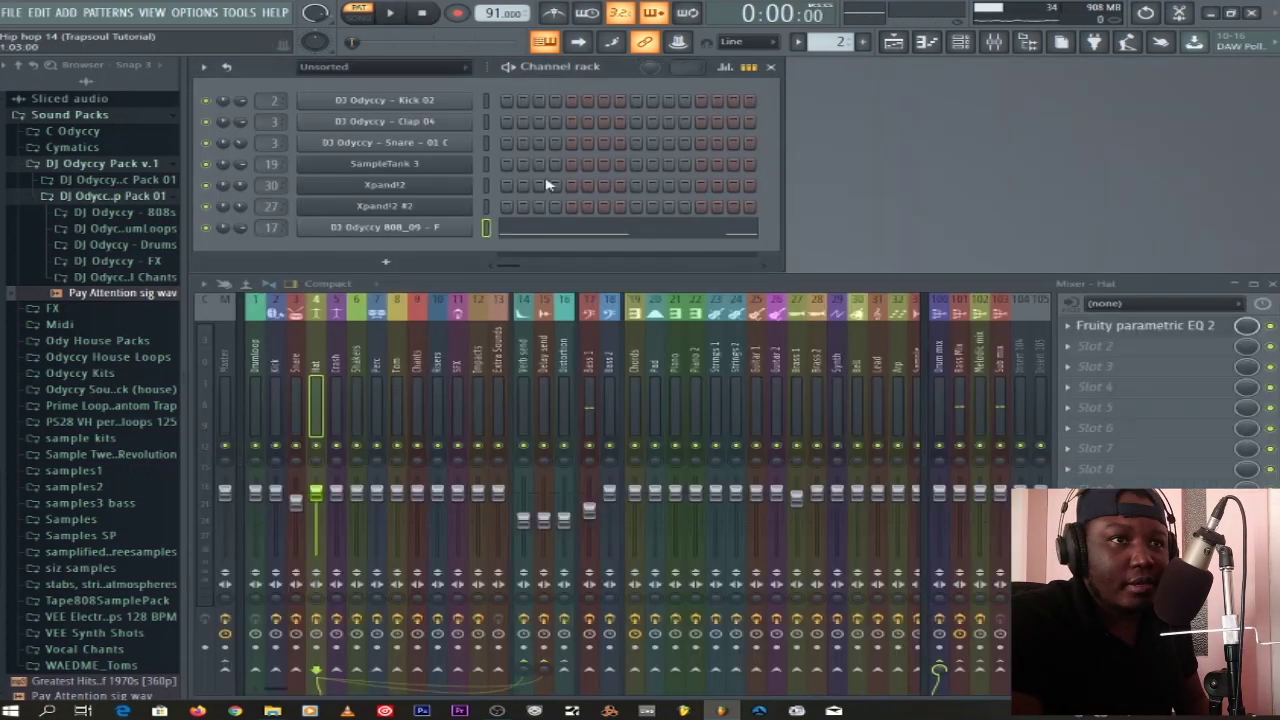
# - Open the DJ Odyccy 808_09 - F channel settings, audition its sample waveform and check its volume envelope
pyautogui.click(372, 228)
pyautogui.moveTo(504, 178); pyautogui.dragTo(582, 177)
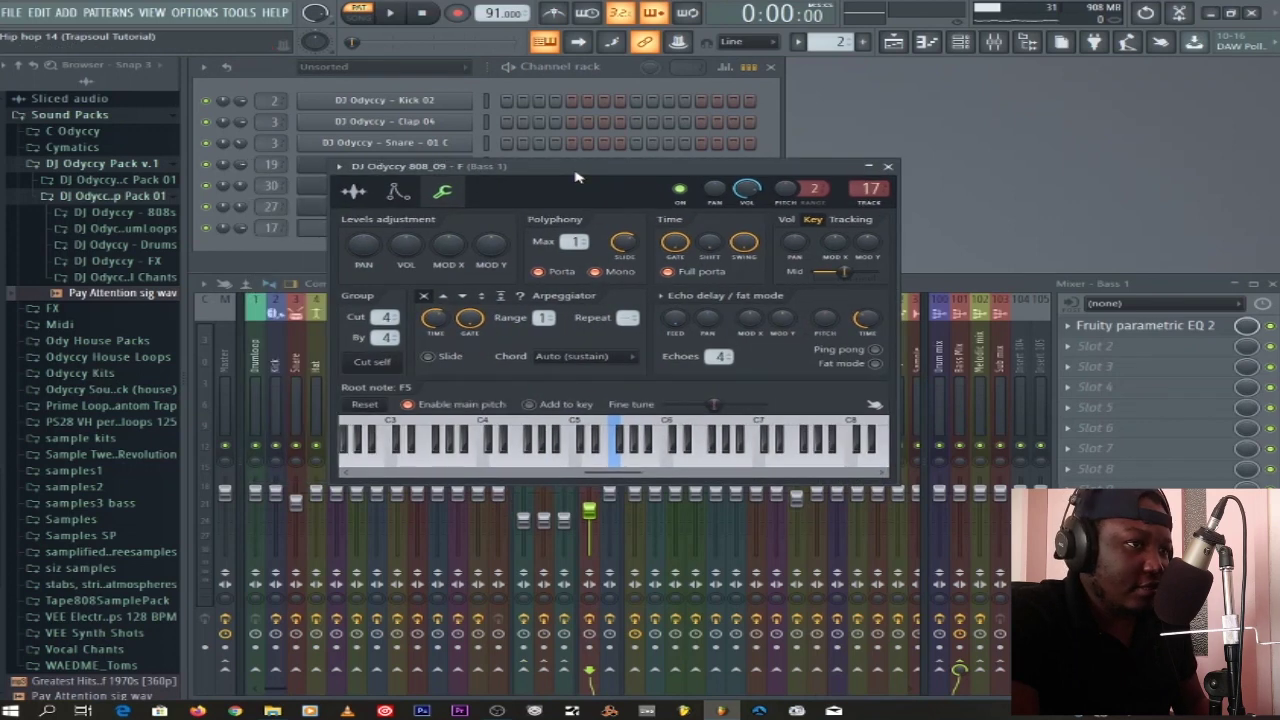
pyautogui.click(353, 191)
pyautogui.click(640, 430)
pyautogui.click(520, 425)
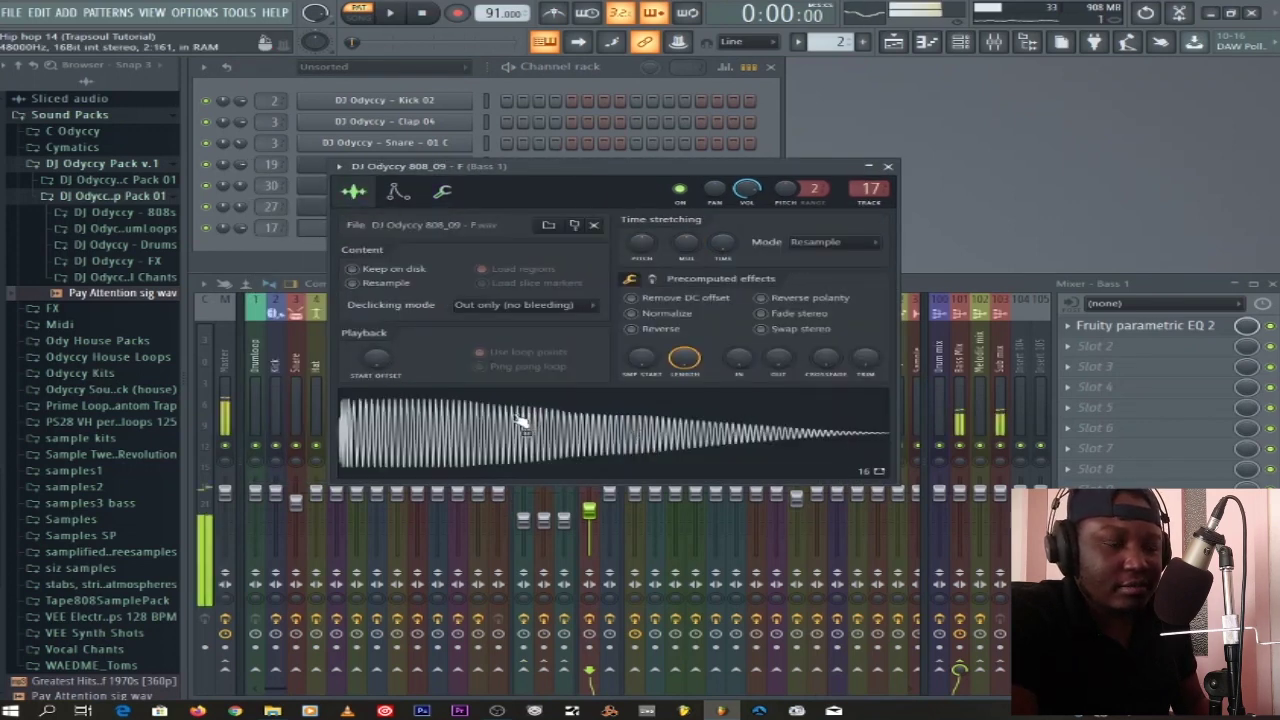
pyautogui.click(398, 191)
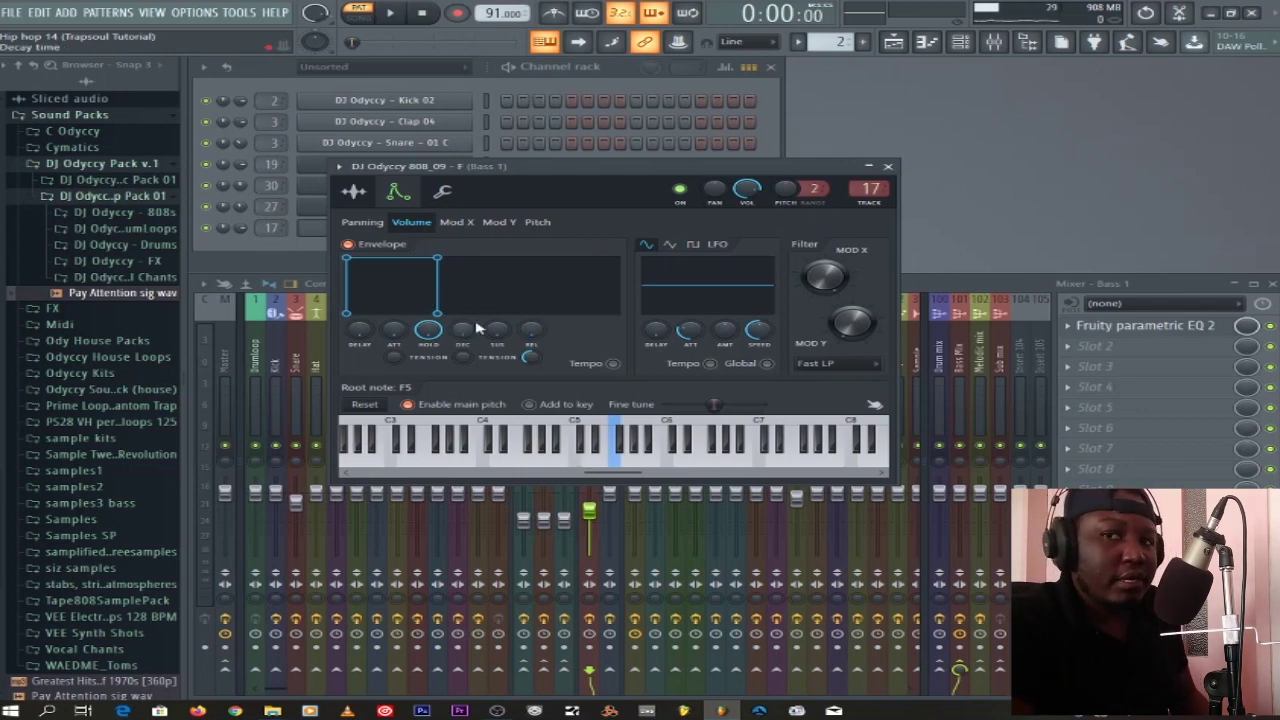
pyautogui.click(372, 193)
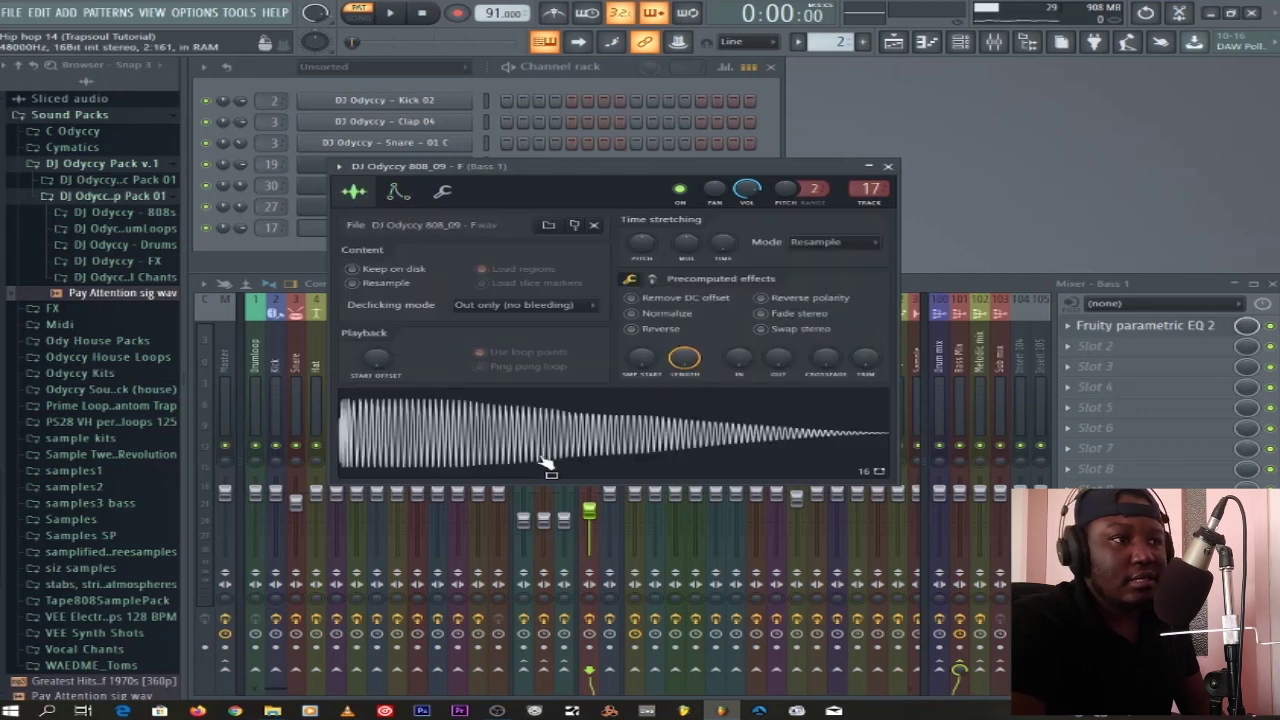
# - Try a longer decay on the 808's volume envelope and audition the sample
pyautogui.click(397, 192)
pyautogui.moveTo(507, 345); pyautogui.dragTo(507, 362)
pyautogui.click(354, 193)
pyautogui.click(546, 468)
pyautogui.click(535, 437)
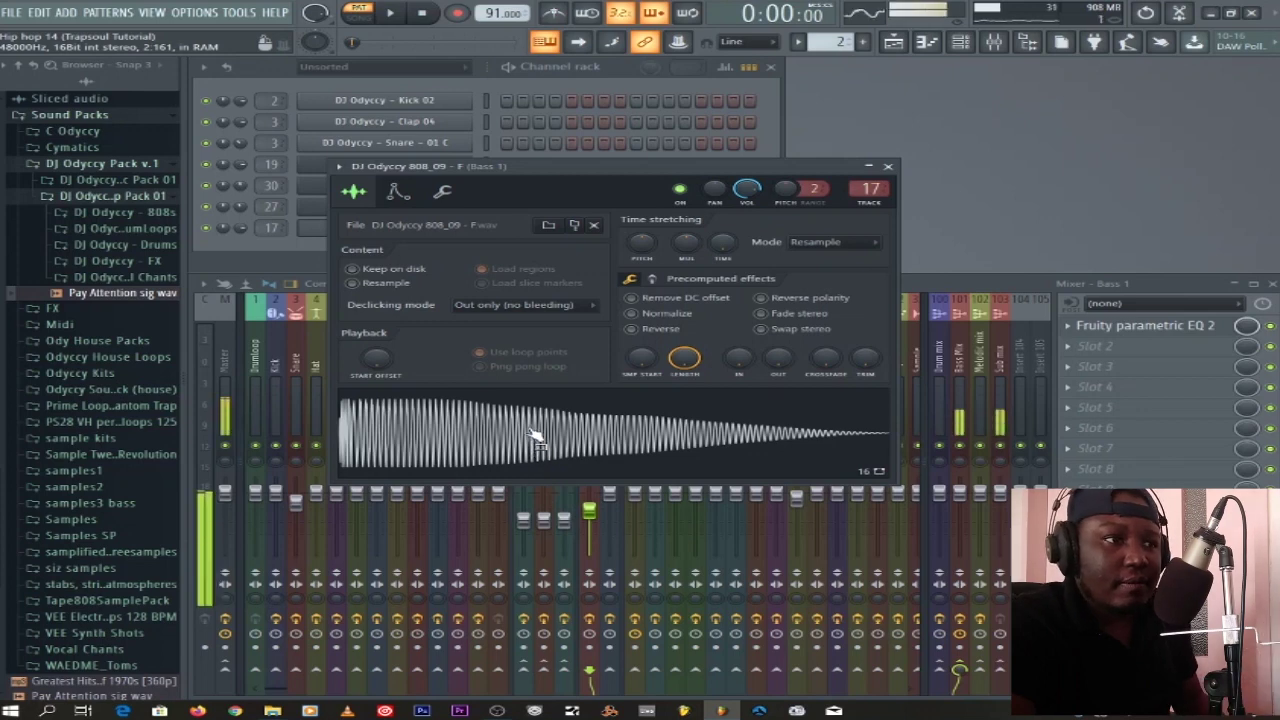
# - Try raised sustain and release levels on the 808's volume envelope with test notes, and turn decay, sustain and release back down
pyautogui.click(397, 192)
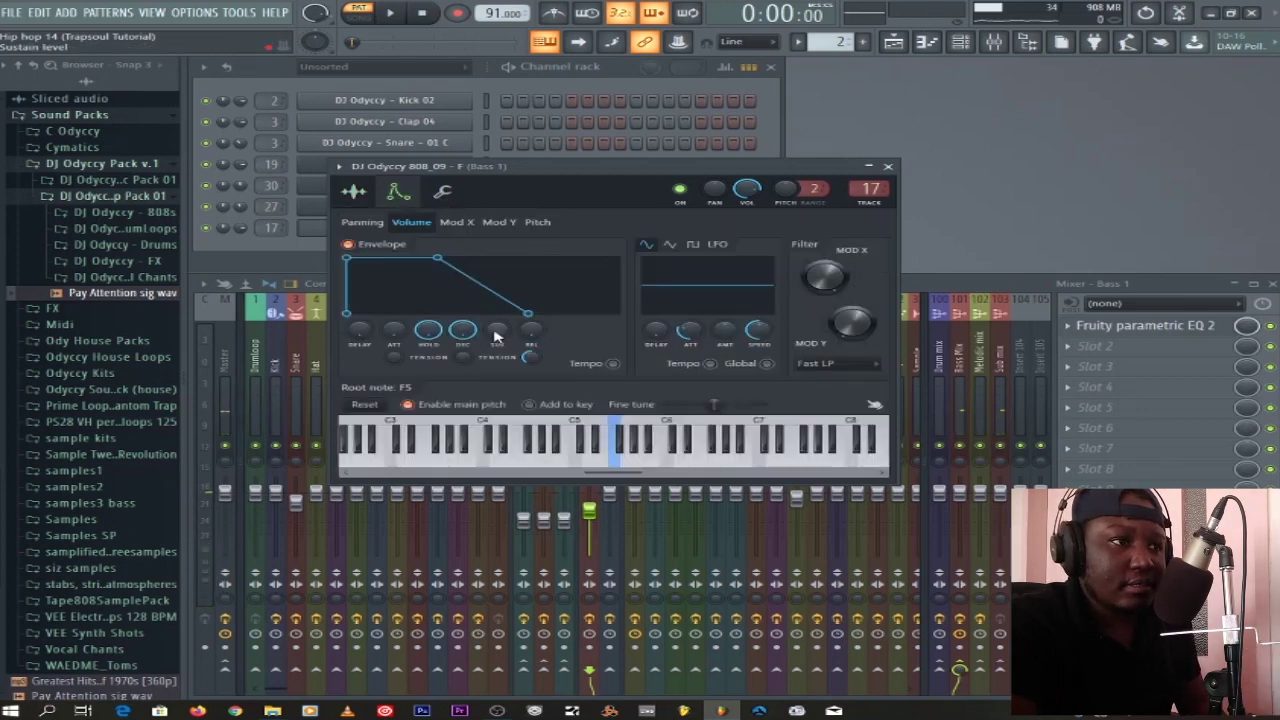
pyautogui.moveTo(497, 330); pyautogui.dragTo(497, 310)
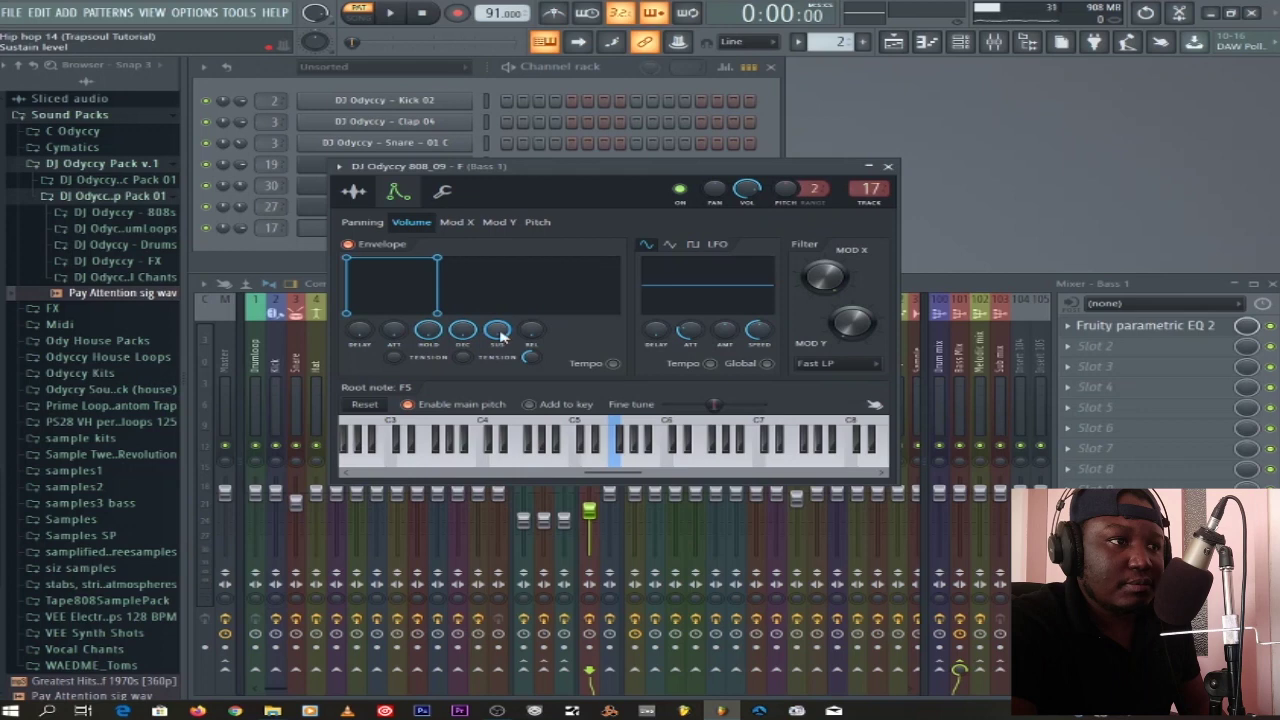
pyautogui.click(622, 462)
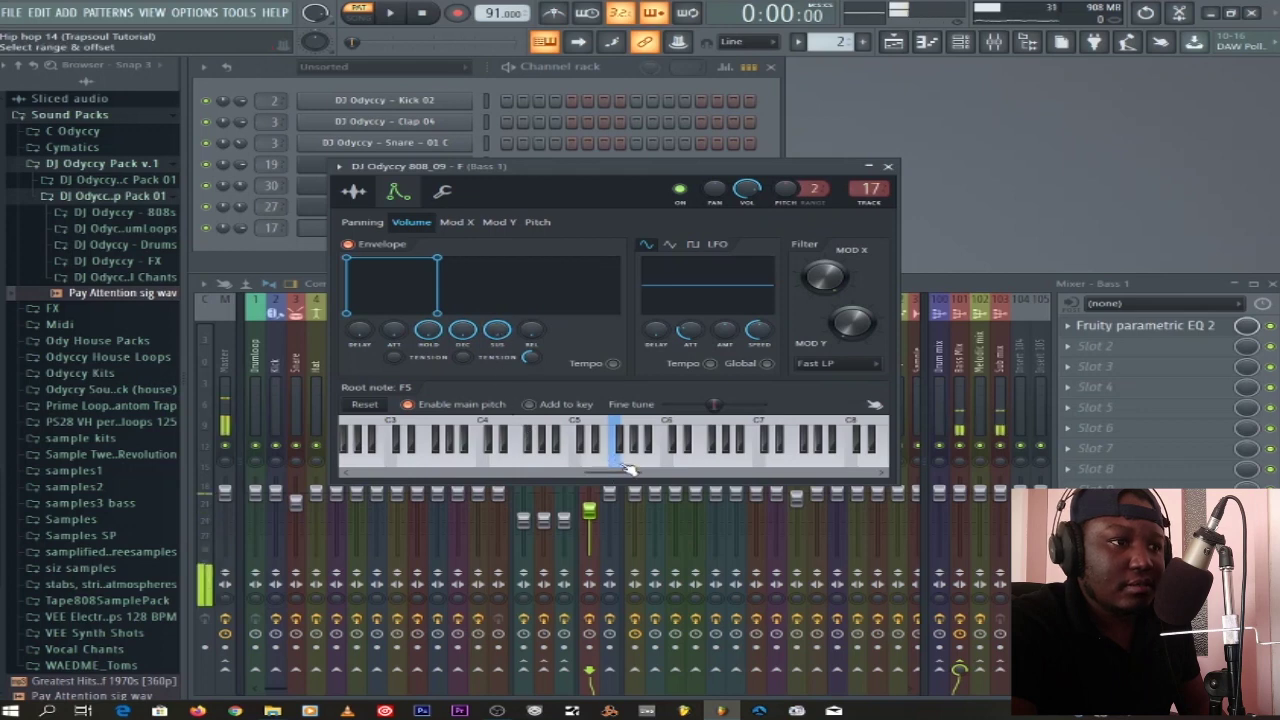
pyautogui.moveTo(531, 333); pyautogui.dragTo(531, 312)
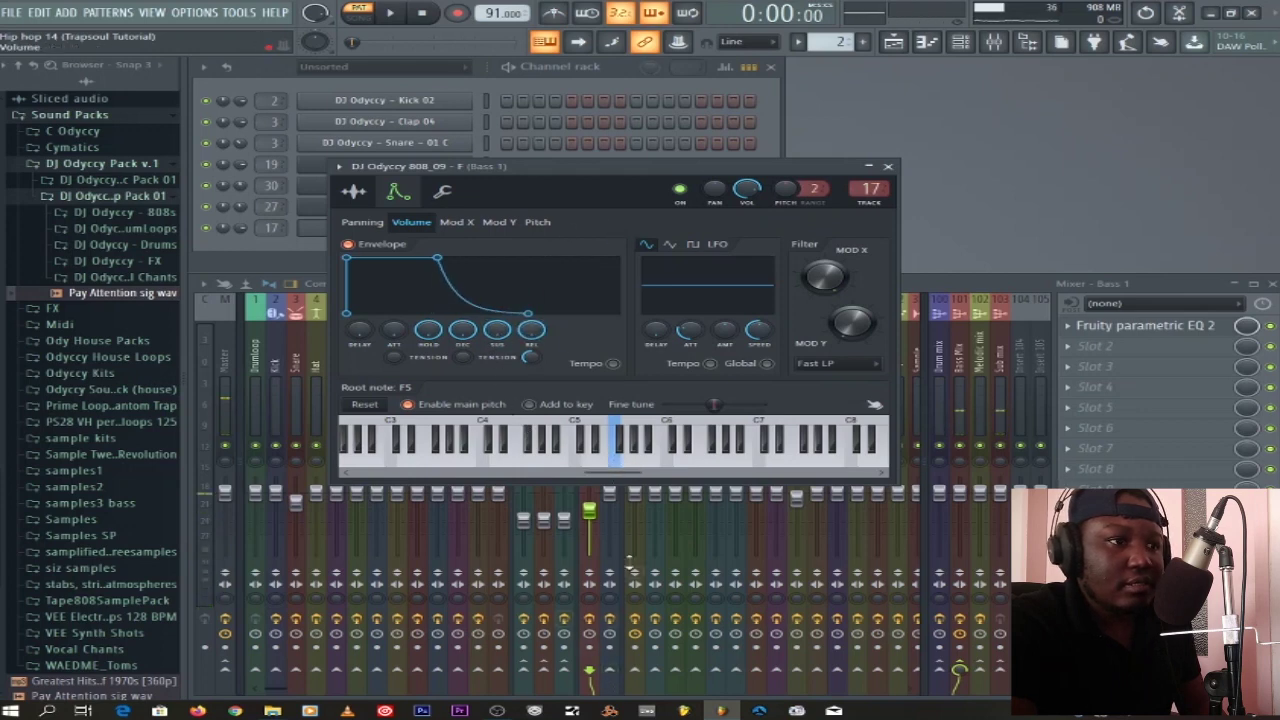
pyautogui.click(620, 458)
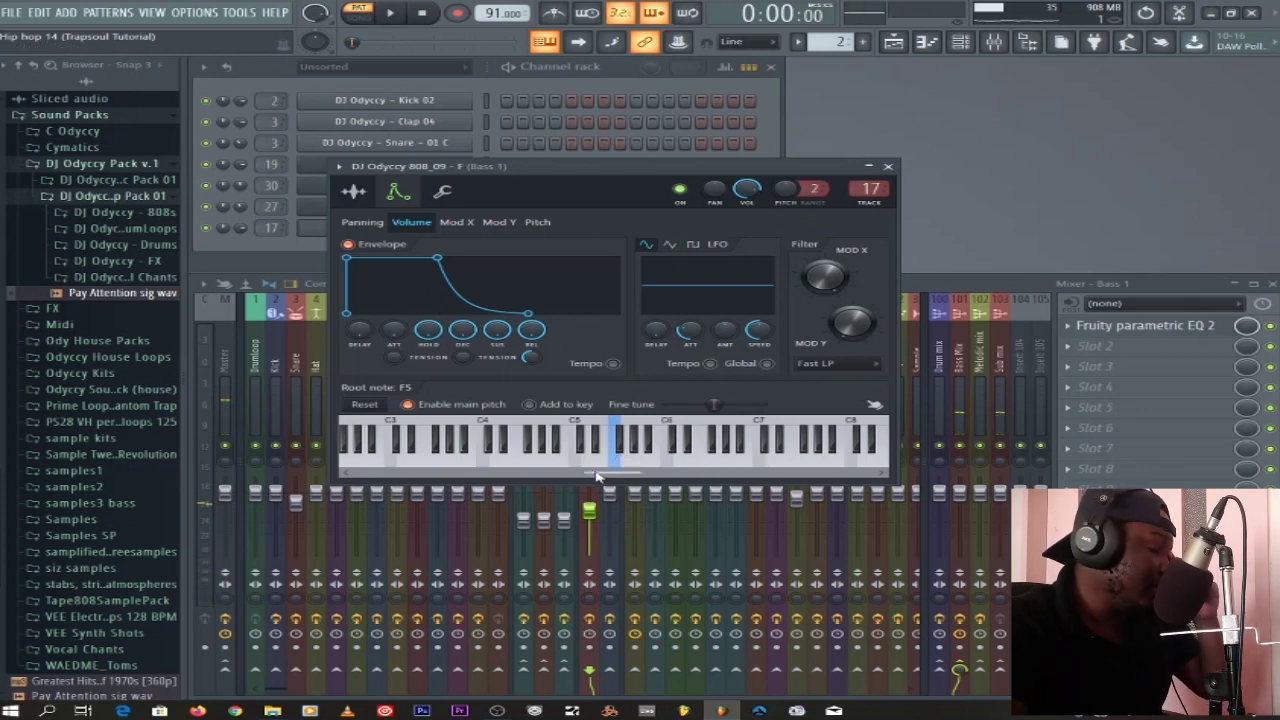
pyautogui.moveTo(496, 334); pyautogui.dragTo(530, 380)
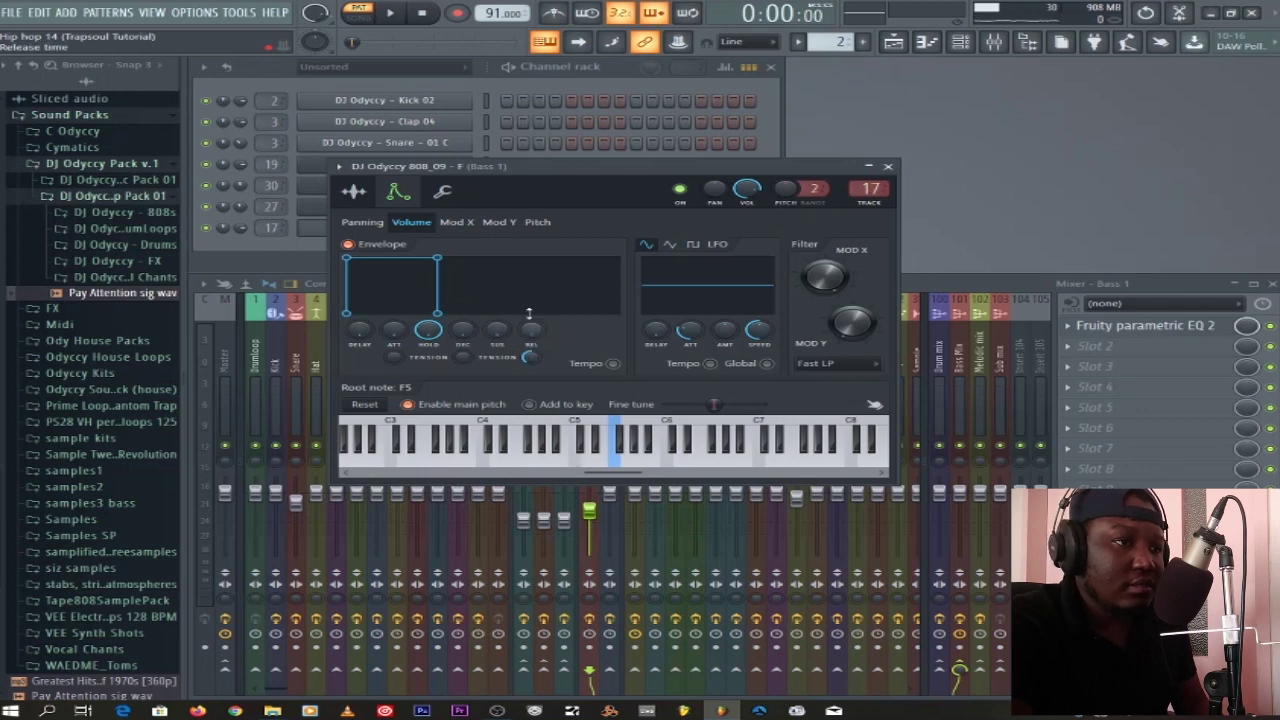
# - Review the 808's polyphony, mono and porta settings, and open its bass notes in the piano roll
pyautogui.click(443, 191)
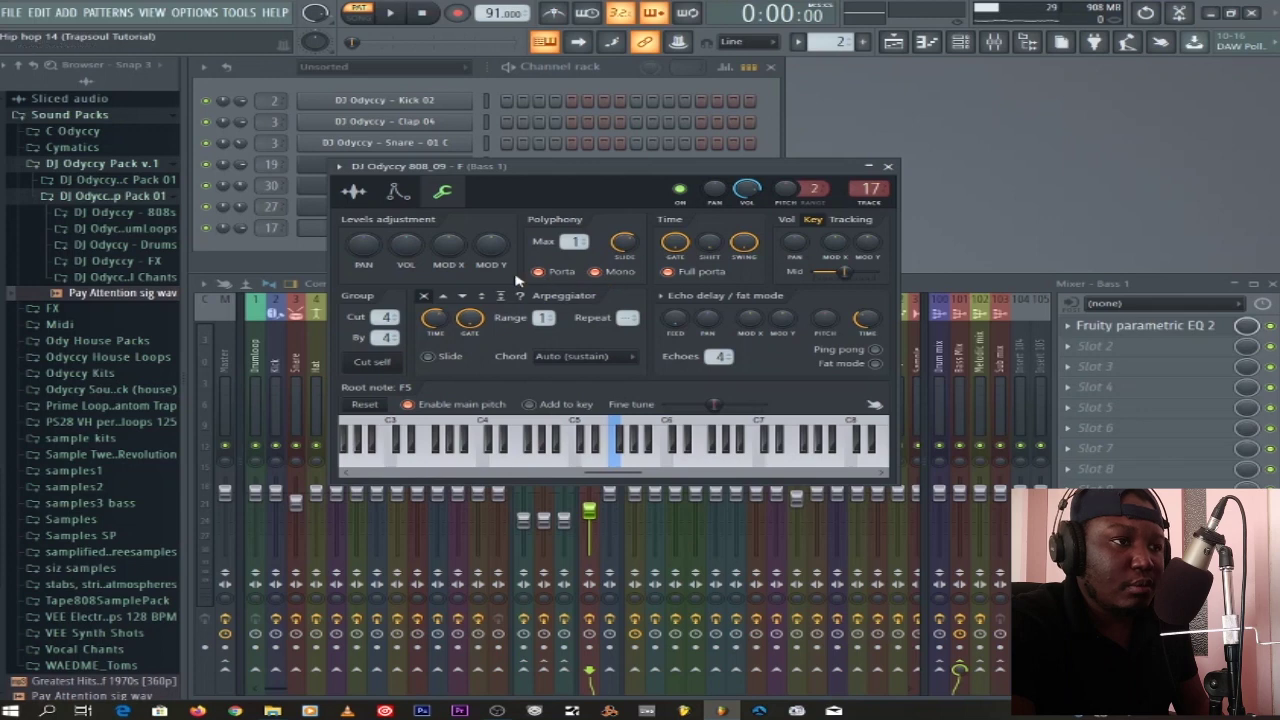
pyautogui.click(888, 166)
pyautogui.click(545, 243)
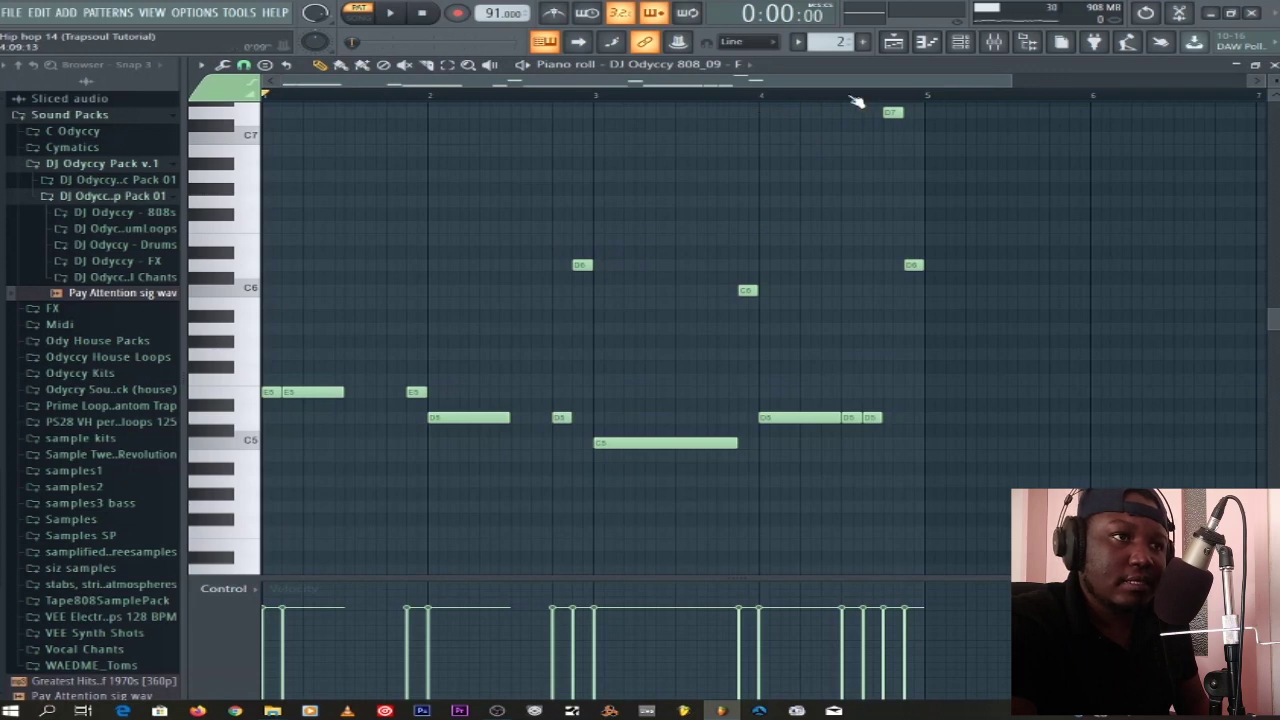
# - Audition the 808 bassline from bar 4, including the high notes at its end, and leave the piano roll
pyautogui.click(760, 93)
pyautogui.scroll(5, 610, 255)
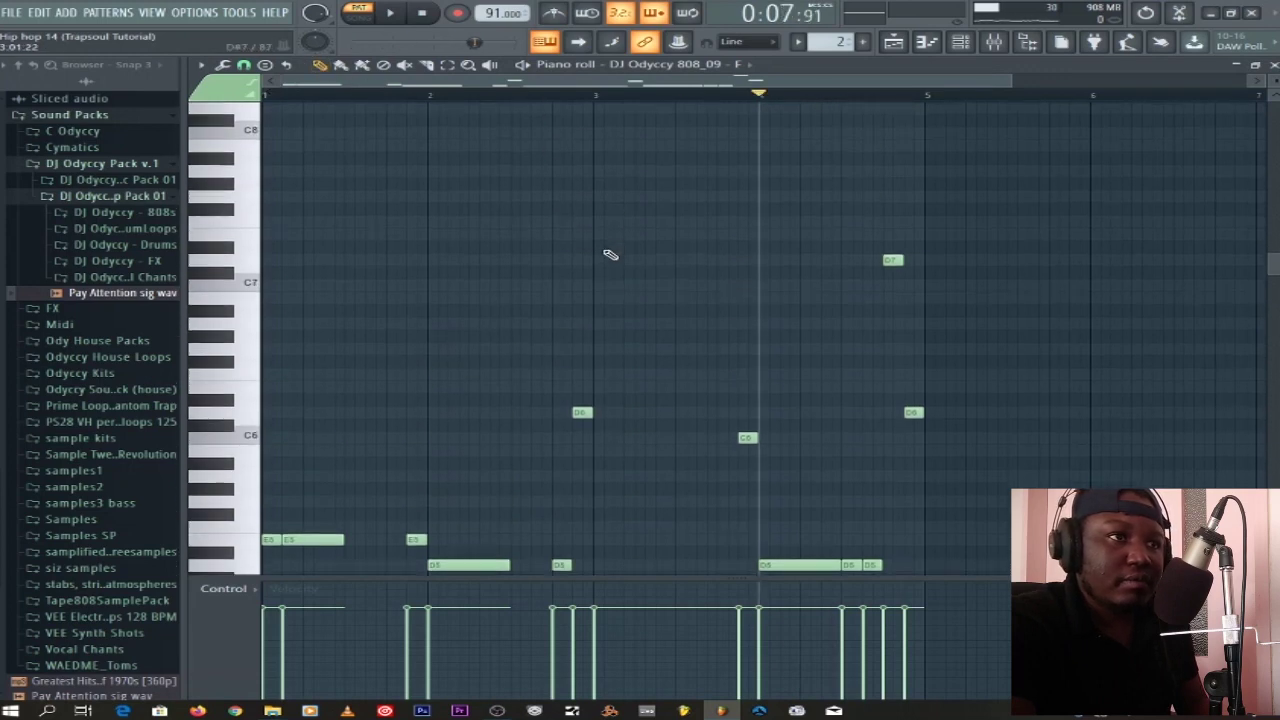
pyautogui.scroll(-2, 614, 257)
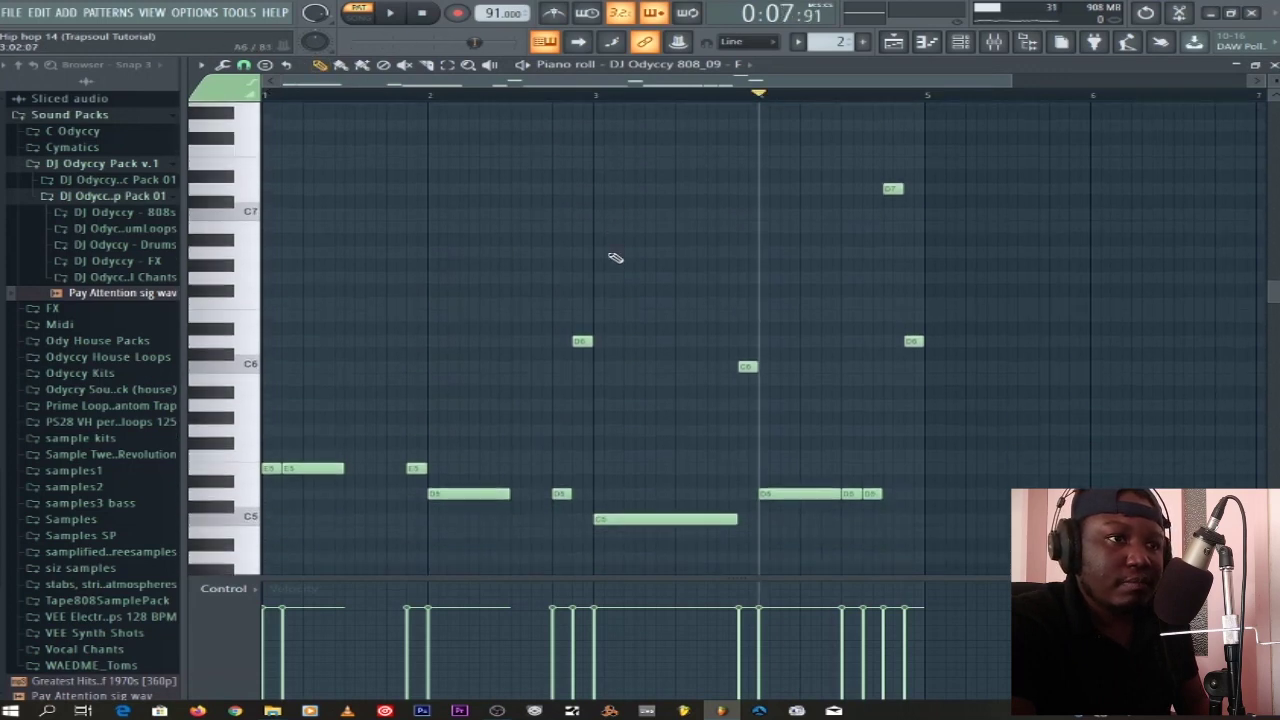
pyautogui.click(391, 14)
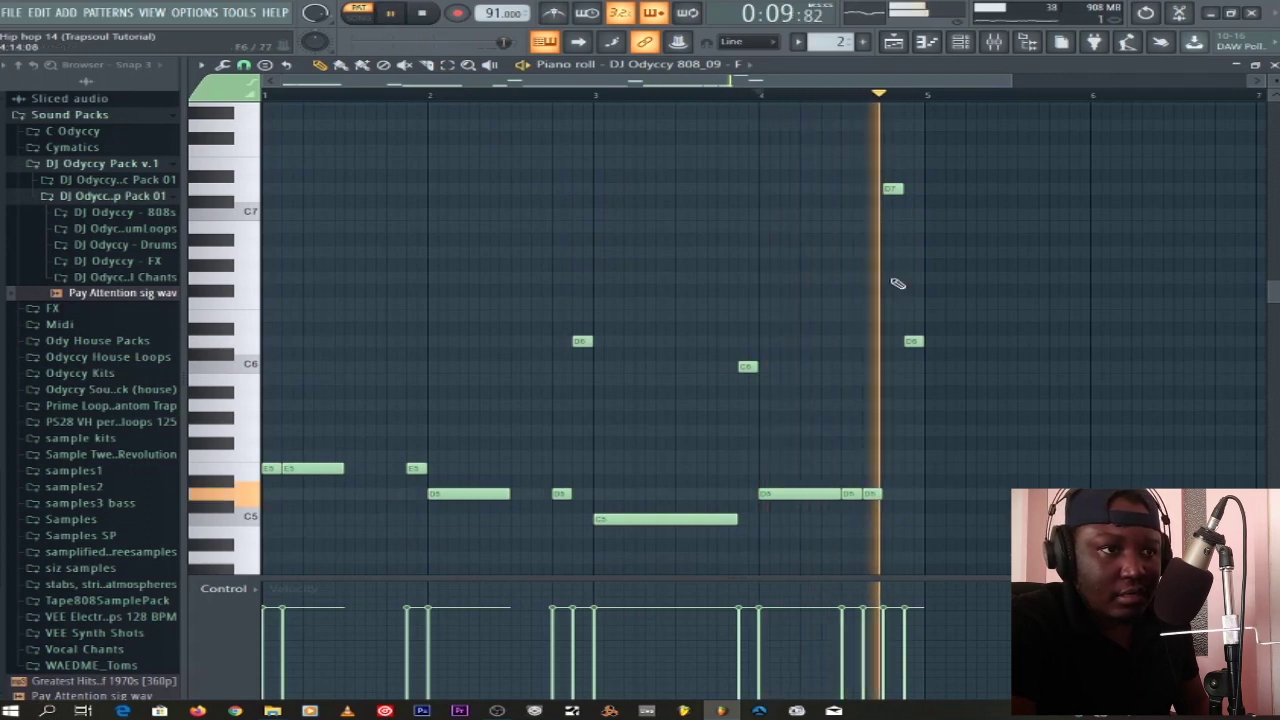
pyautogui.click(422, 13)
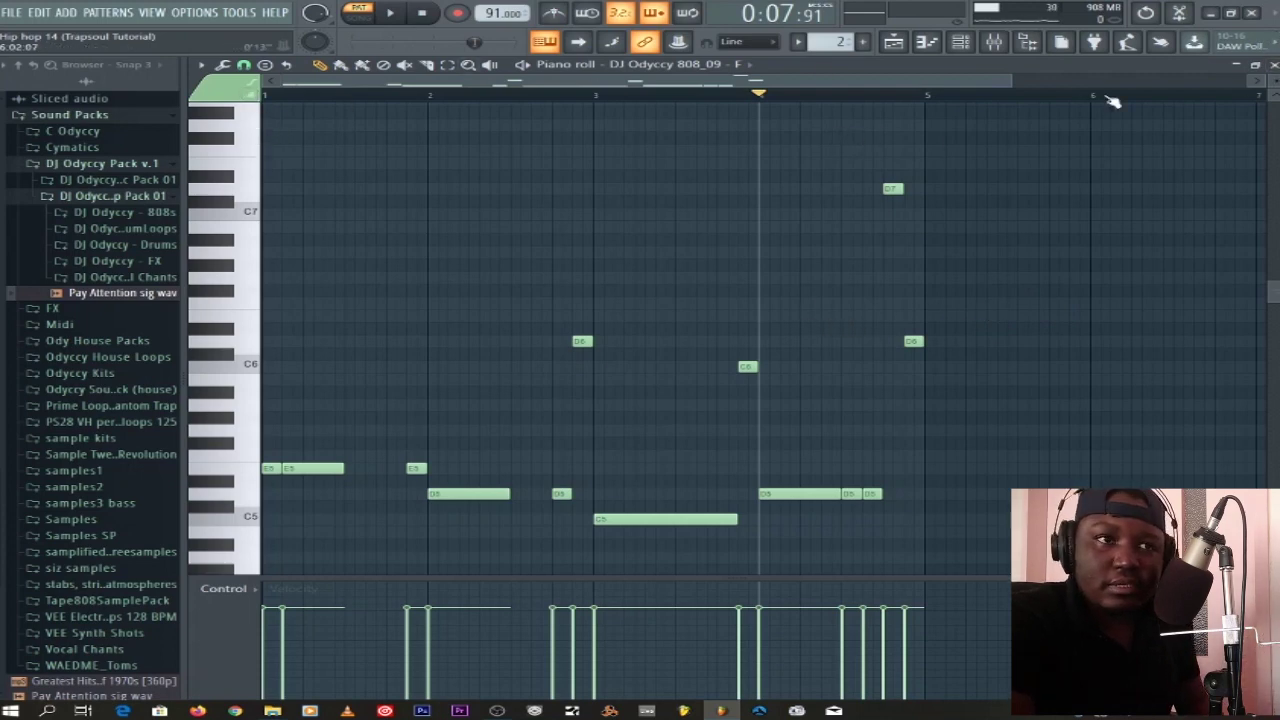
pyautogui.click(1273, 64)
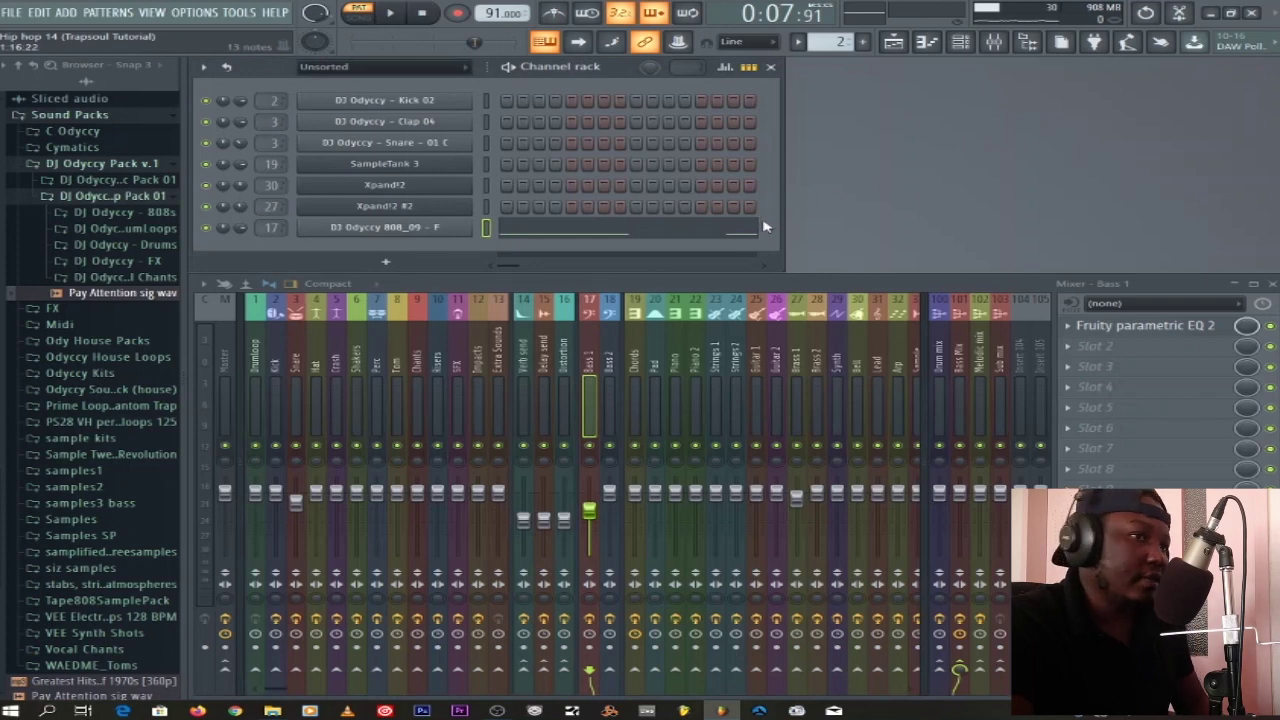
# - Switch to pattern 3, Chords, and inspect the Vibraphone Chorus and Suitcase EP instruments in SampleTank 3
pyautogui.press('KP_Add')
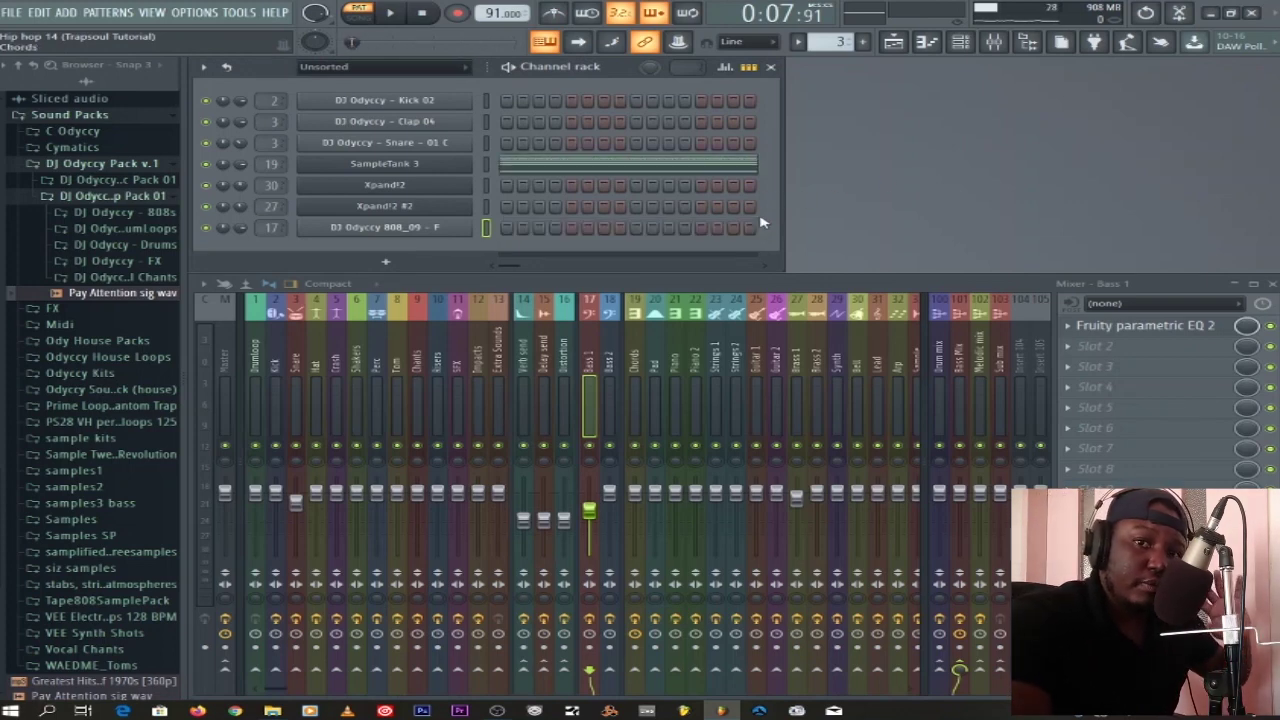
pyautogui.click(388, 165)
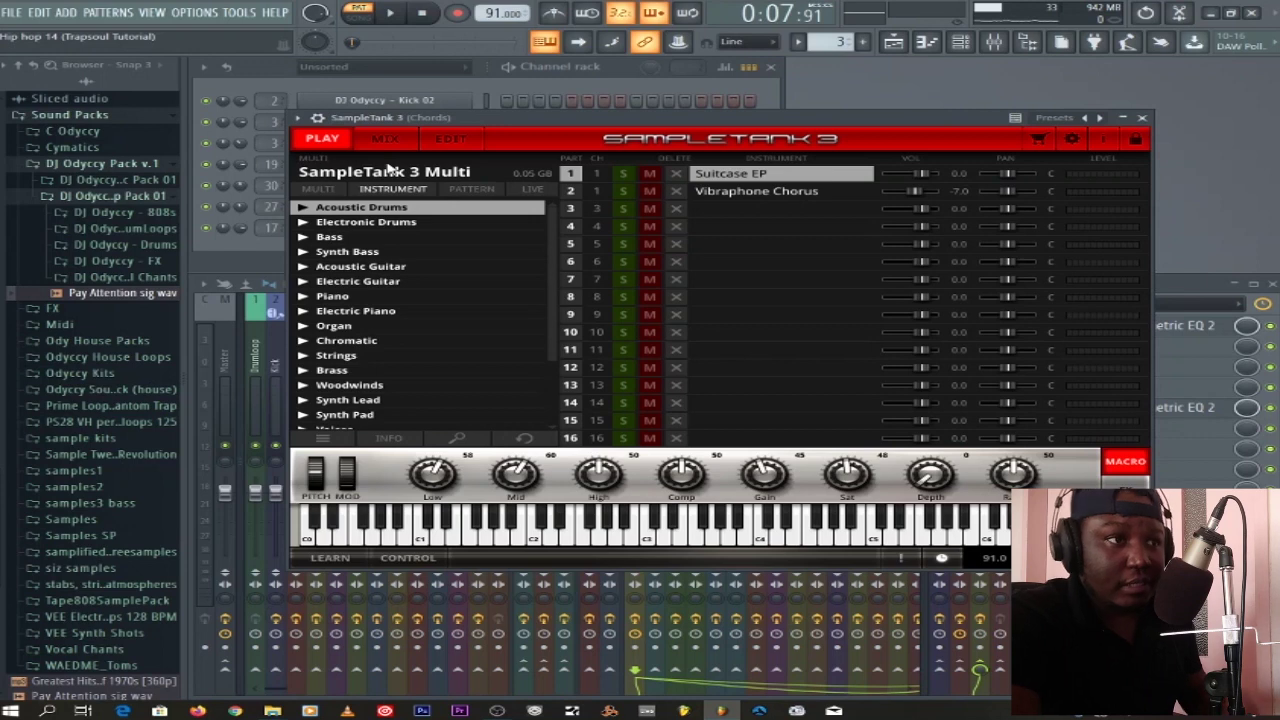
pyautogui.click(748, 192)
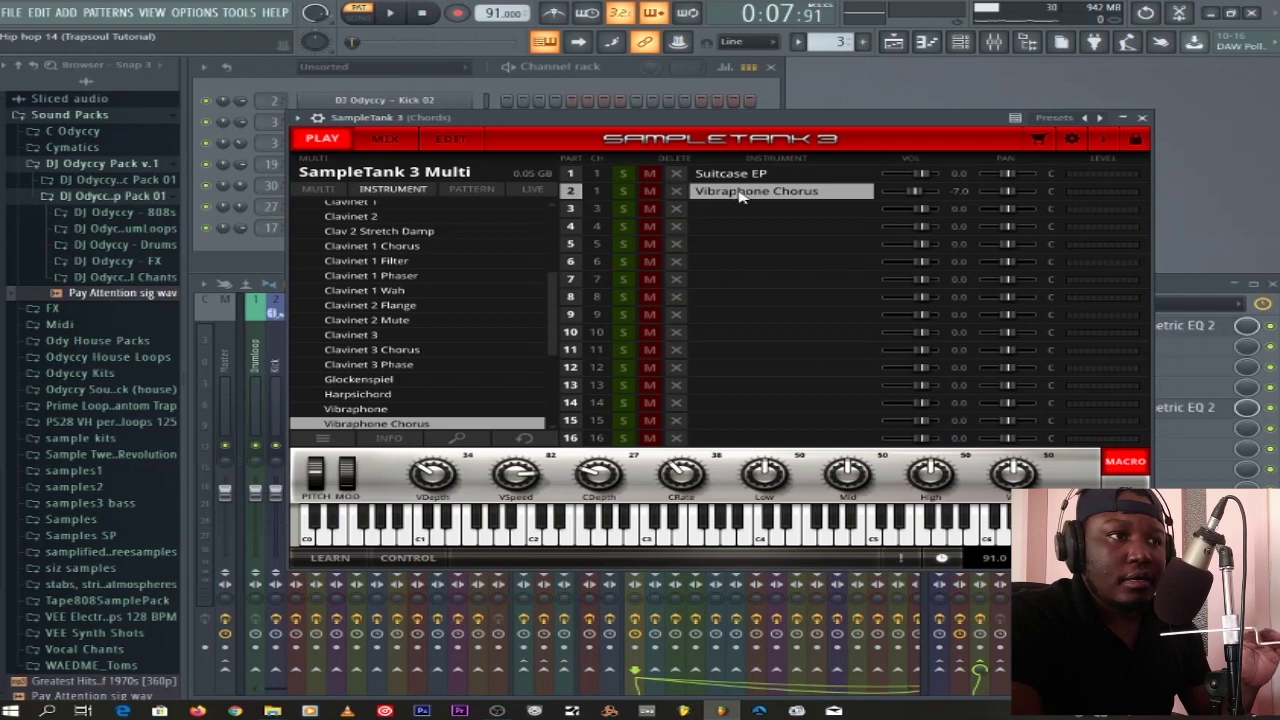
pyautogui.click(737, 176)
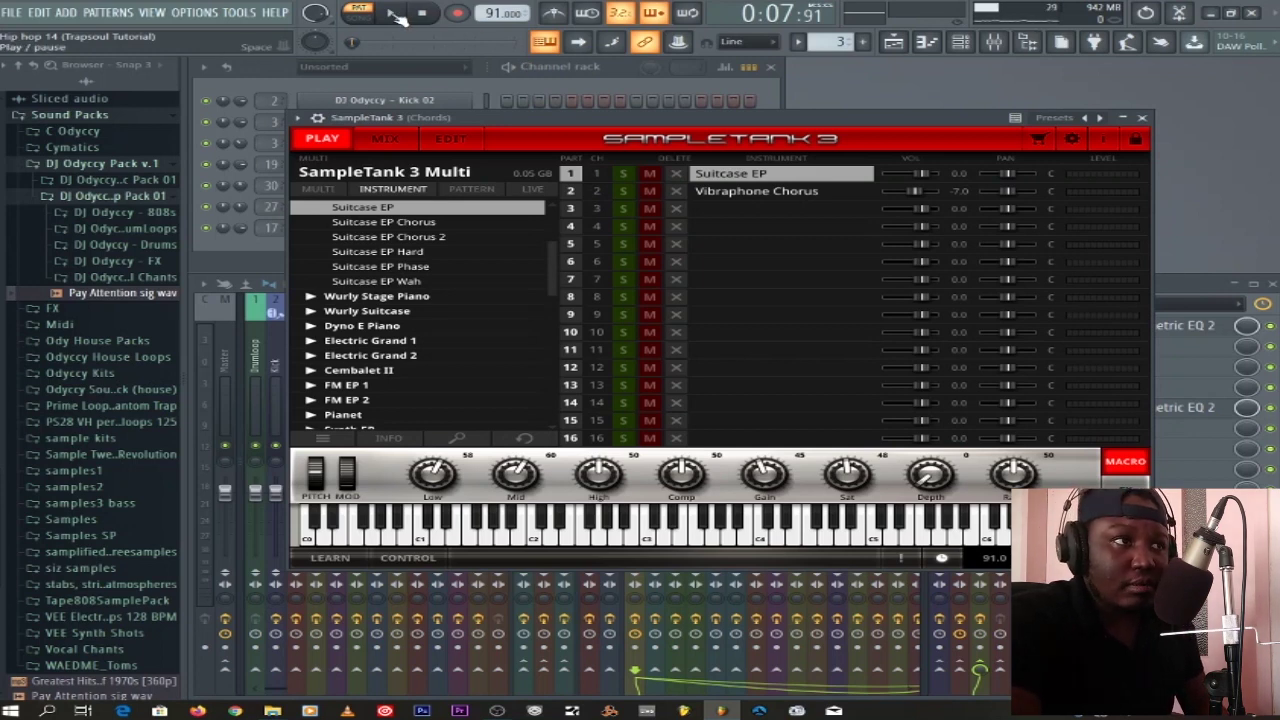
# - Audition the chords pattern with the layered Suitcase EP and Vibraphone Chorus sounds
pyautogui.click(394, 14)
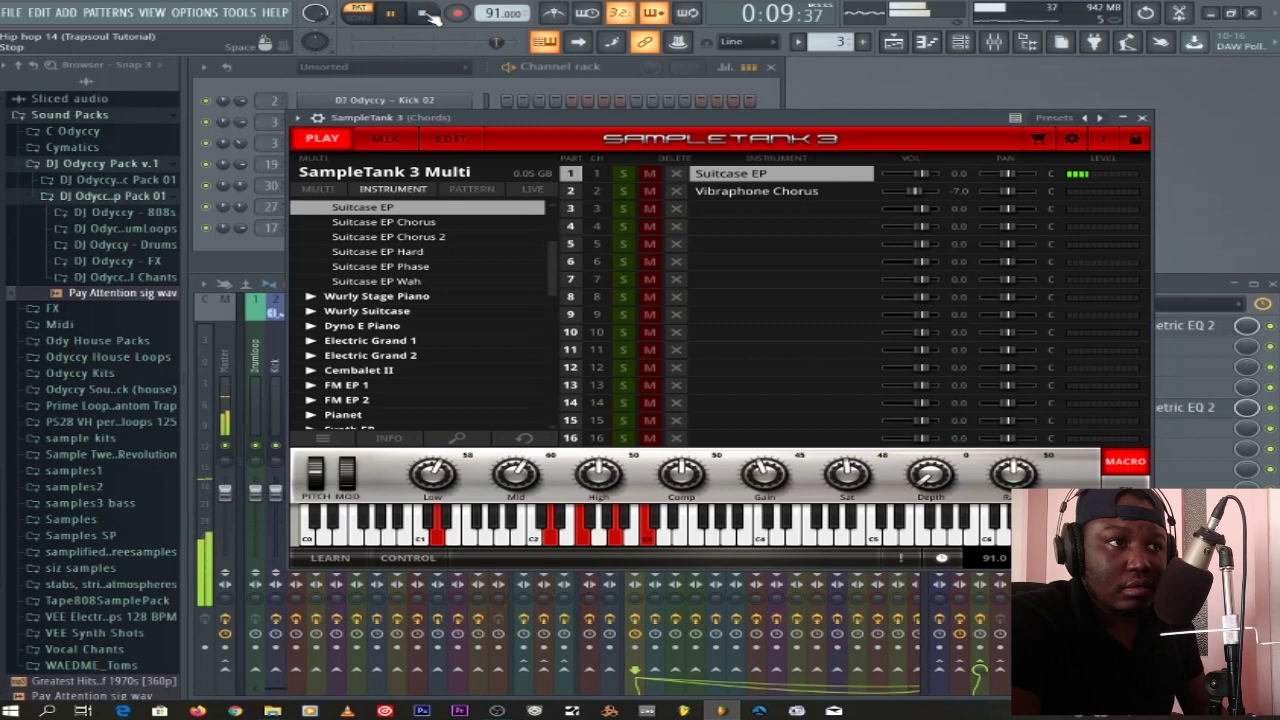
pyautogui.click(422, 13)
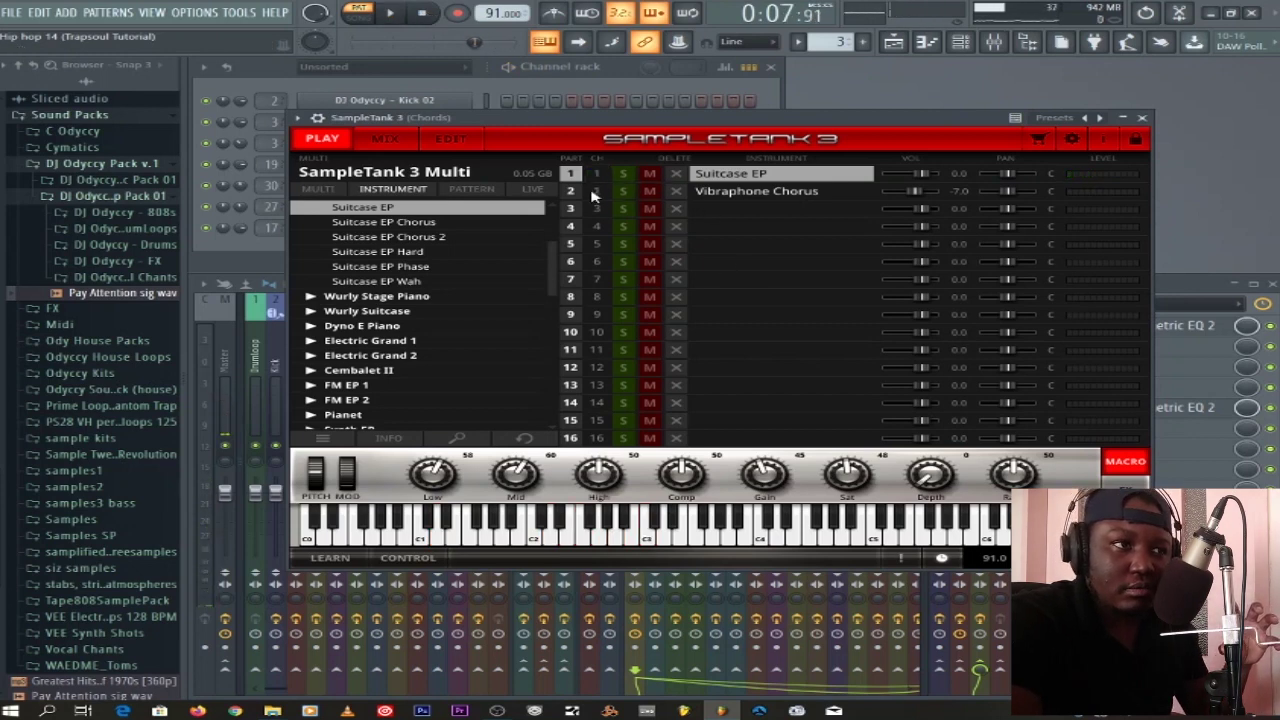
pyautogui.click(394, 14)
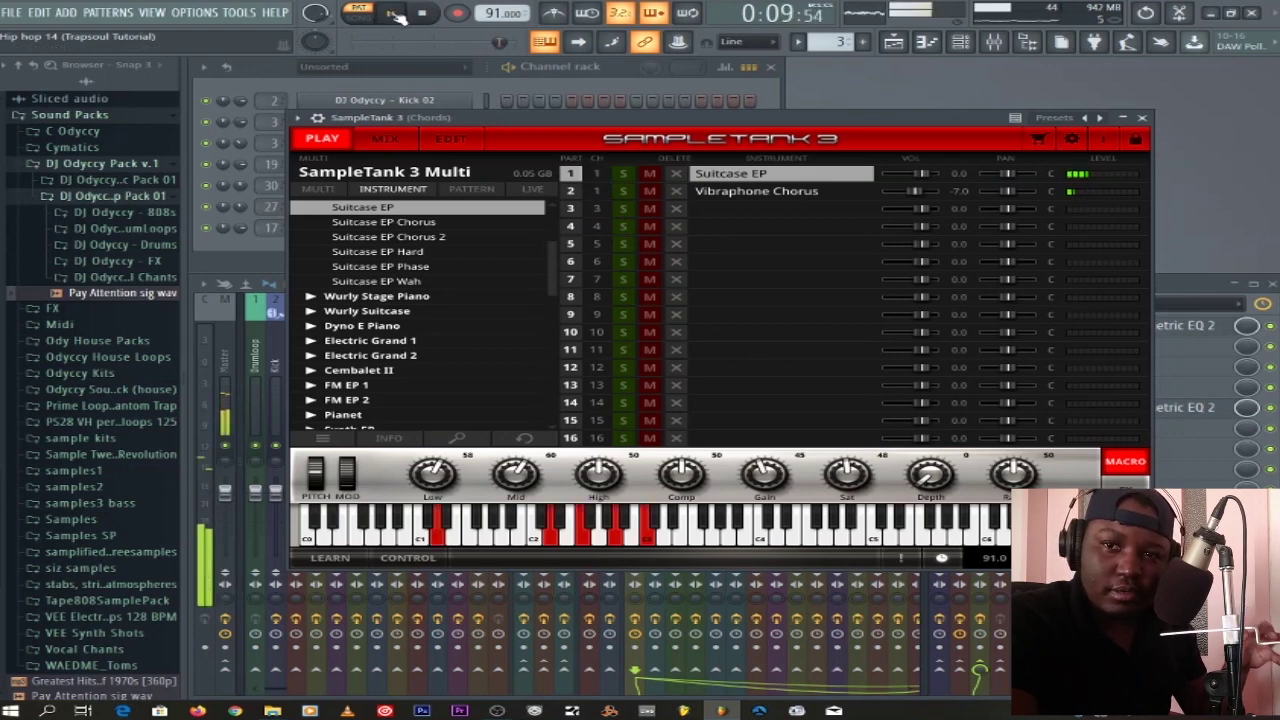
pyautogui.click(394, 14)
pyautogui.click(394, 14)
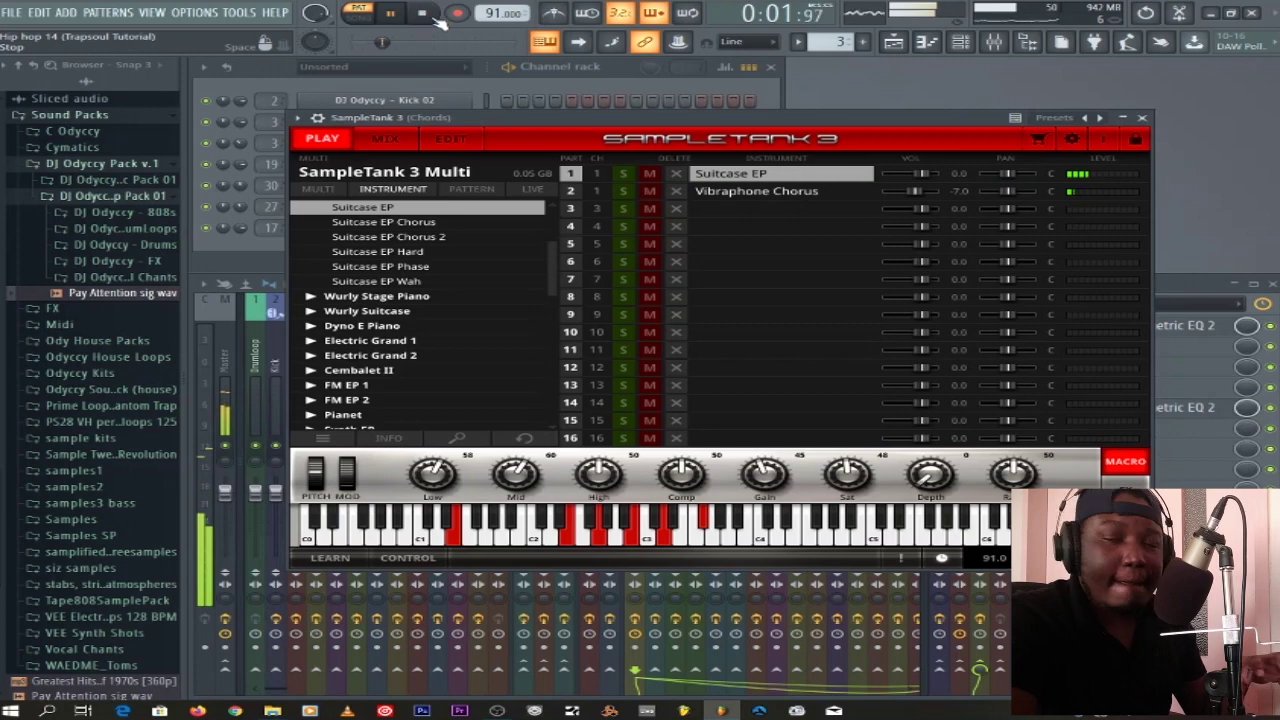
# - Examine the SampleTank 3 chord notes in the piano roll during playback, including the low bass notes, and return to the channel rack
pyautogui.click(1142, 117)
pyautogui.click(672, 172)
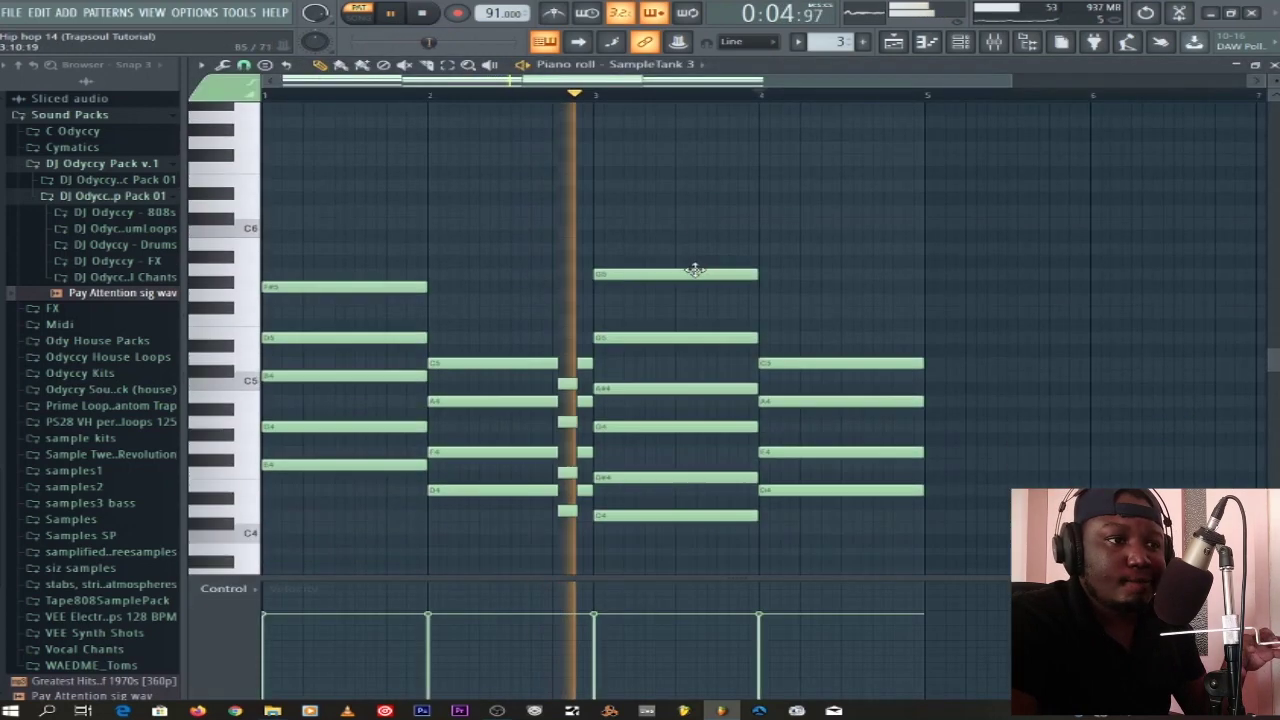
pyautogui.scroll(-4, 695, 270)
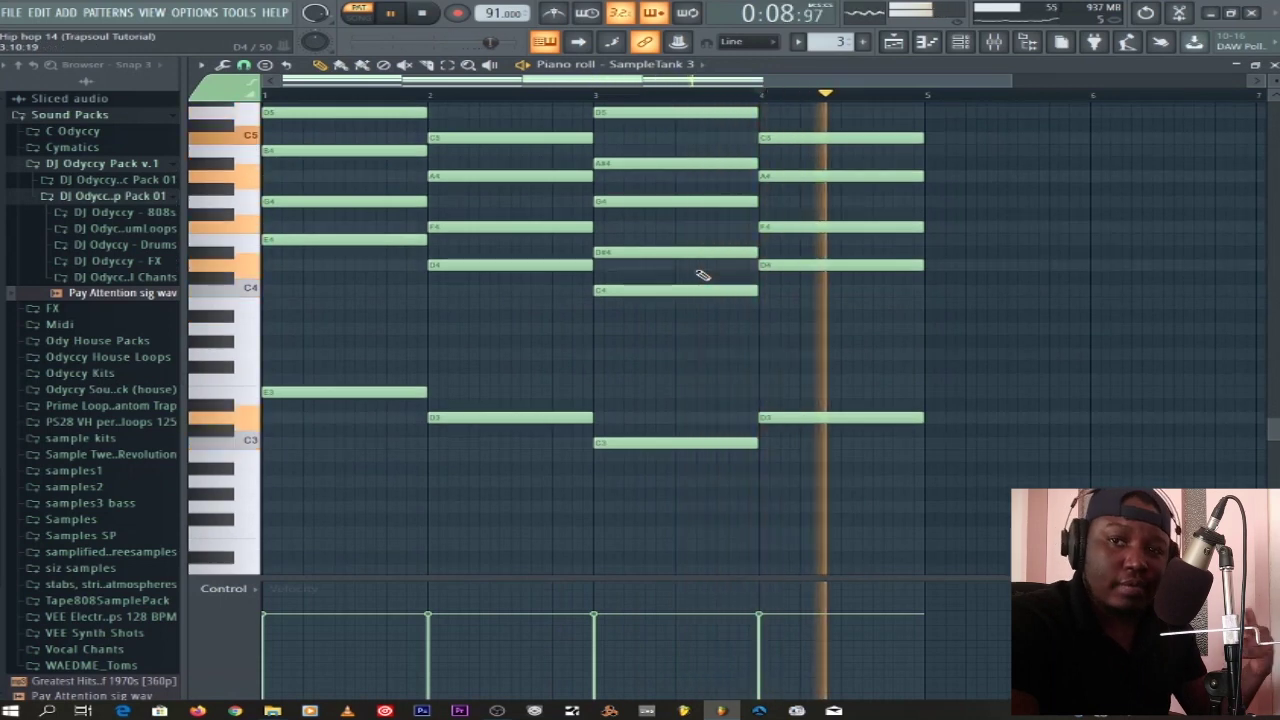
pyautogui.click(443, 20)
pyautogui.scroll(3, 857, 251)
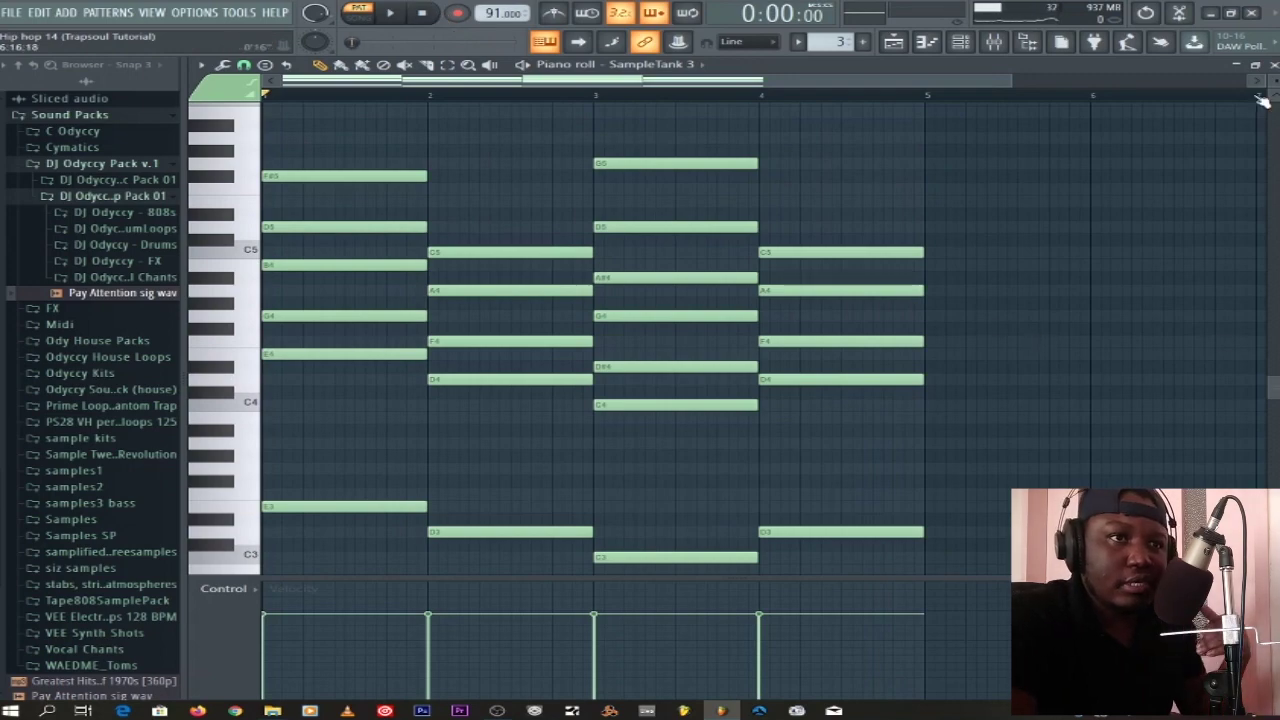
pyautogui.click(1273, 64)
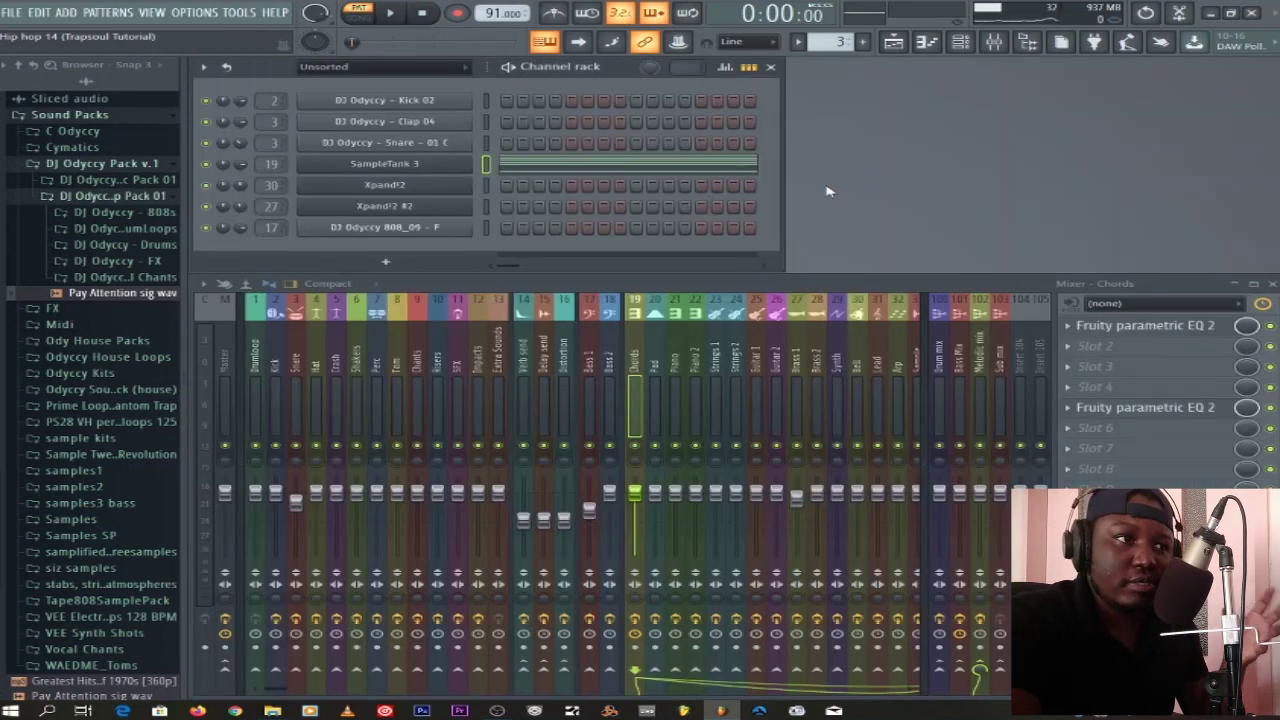
# - Check the volume levels of the Suitcase EP and Vibraphone Chorus parts in SampleTank 3
pyautogui.click(405, 165)
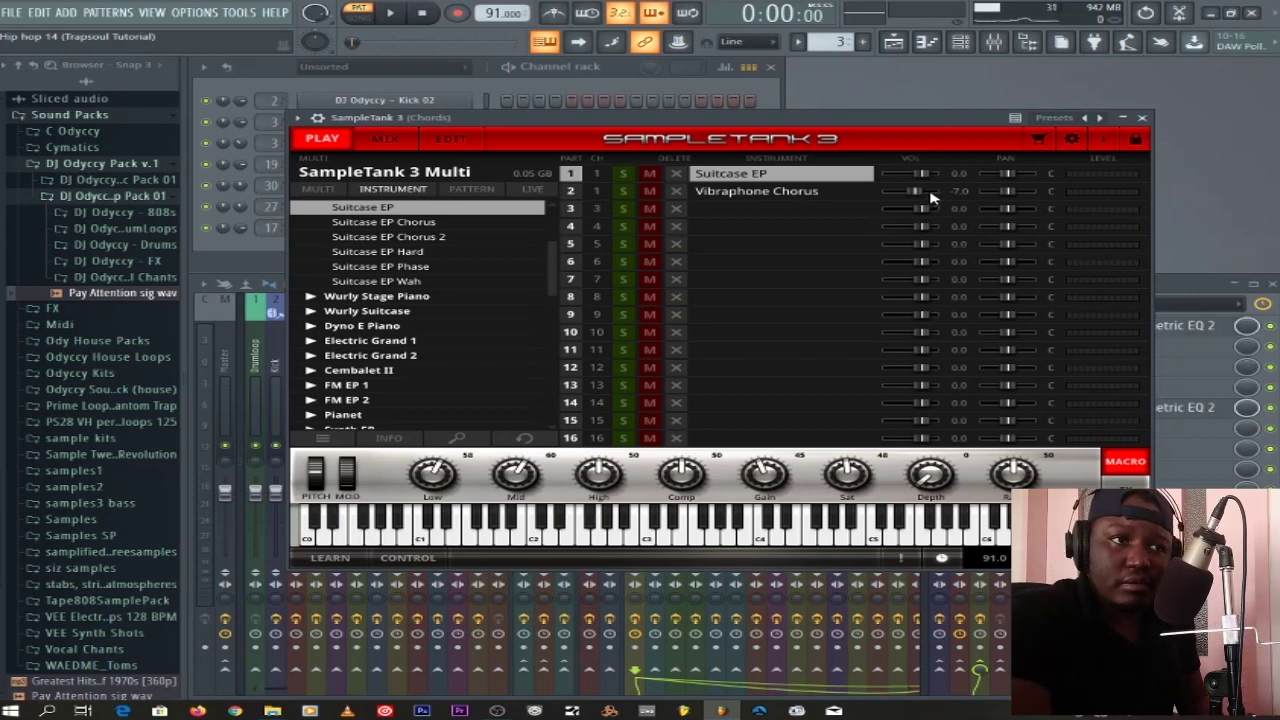
pyautogui.click(1143, 119)
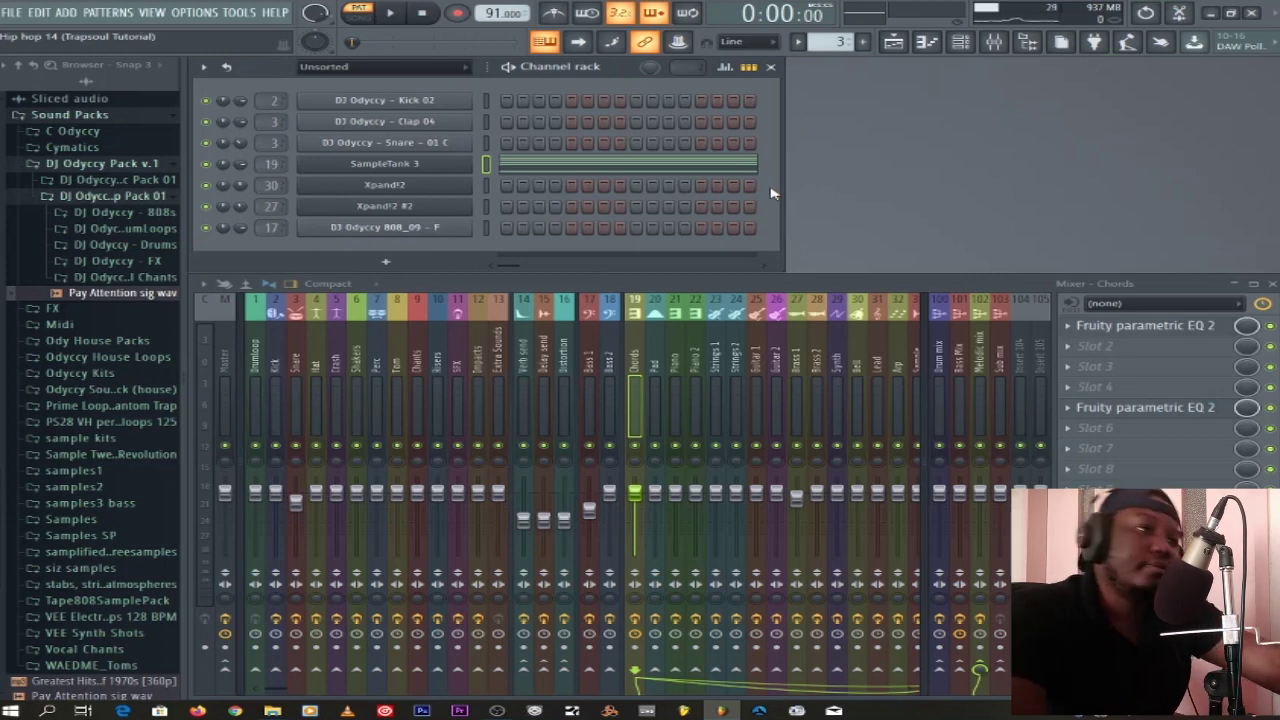
# - Switch to pattern 4, open the Xpand!2 bell channel with the Celestial preset and play its melody
pyautogui.press('KP_Add')
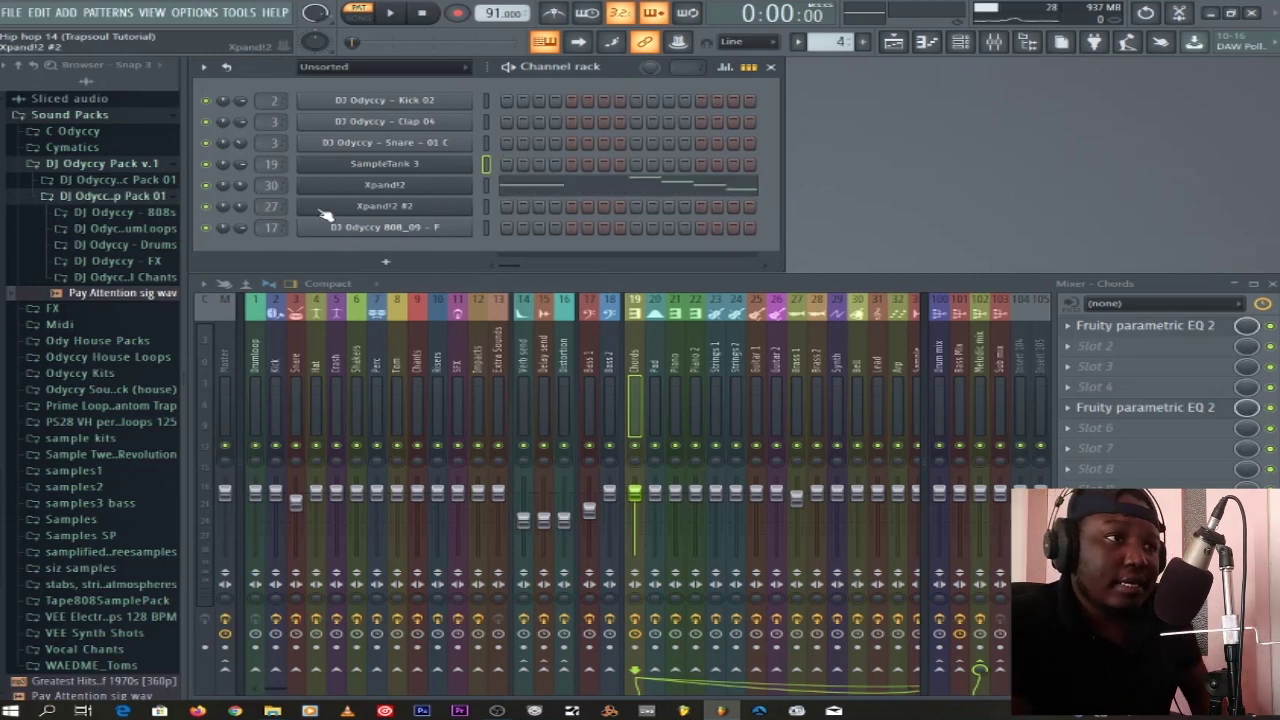
pyautogui.click(410, 190)
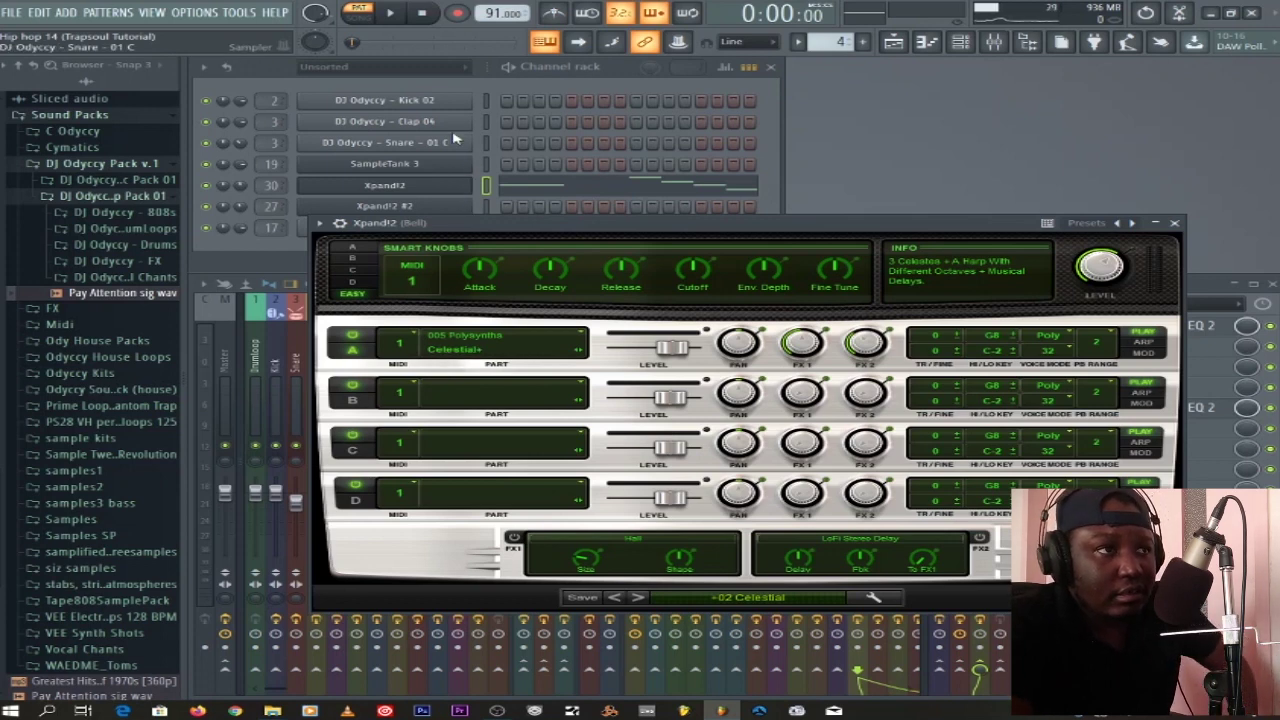
pyautogui.click(400, 15)
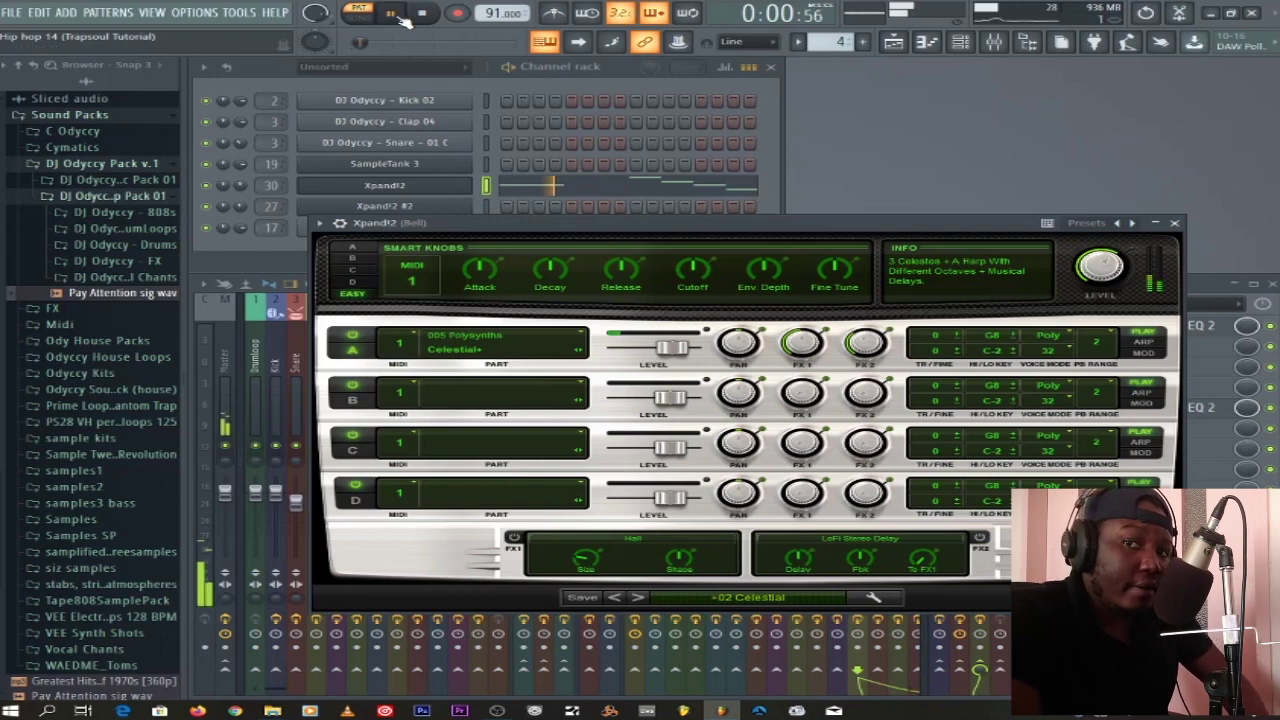
# - Examine the Xpand!2 bell melody notes in the piano roll during playback, and return to the channel rack
pyautogui.click(1174, 222)
pyautogui.click(660, 188)
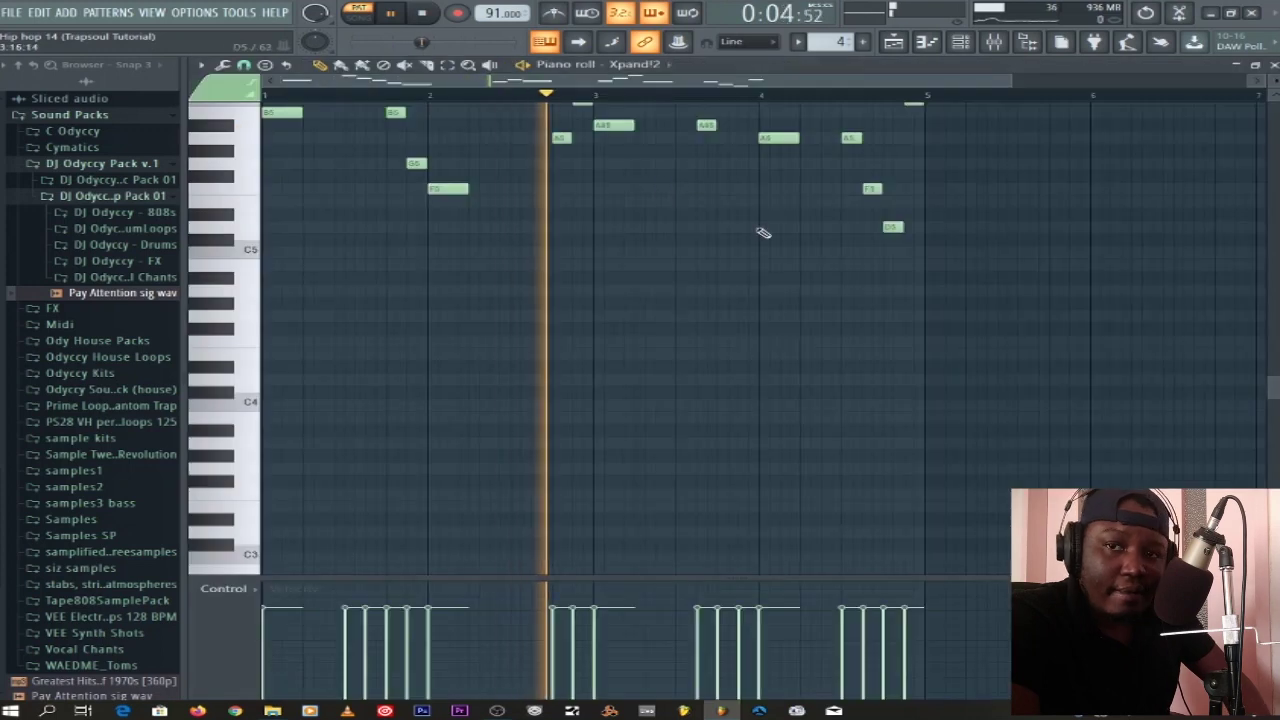
pyautogui.scroll(4, 725, 345)
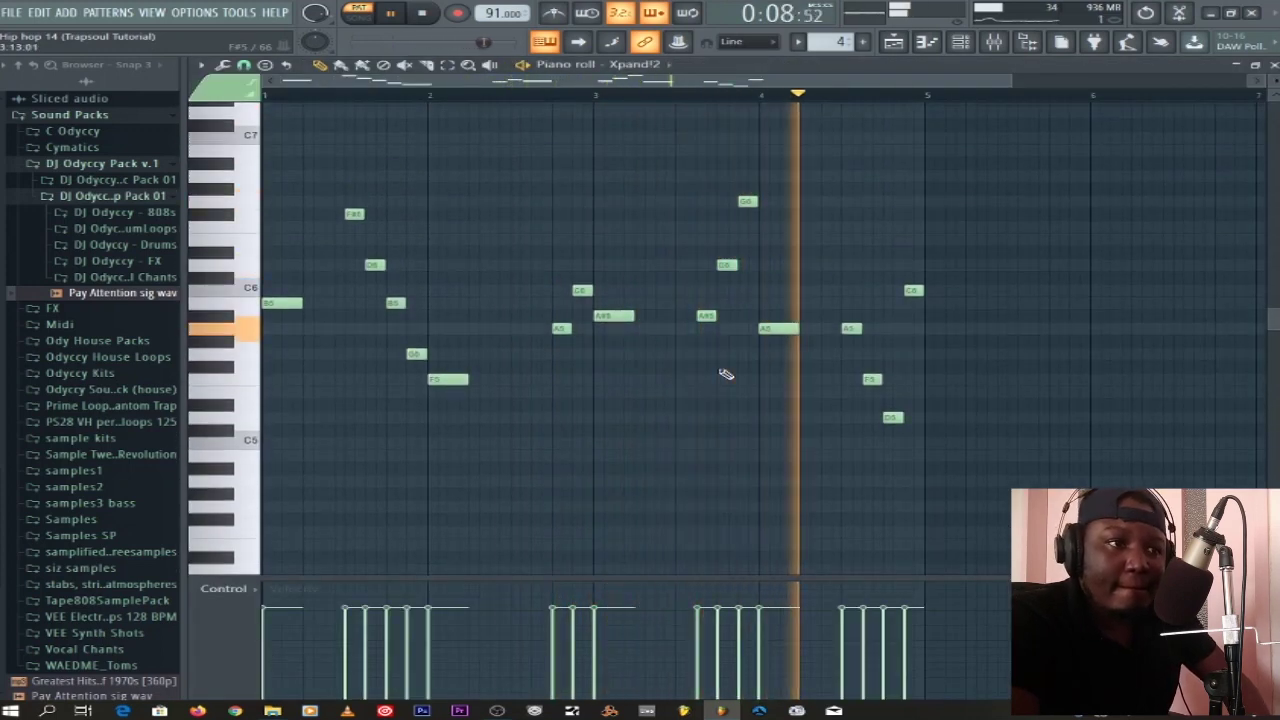
pyautogui.click(437, 14)
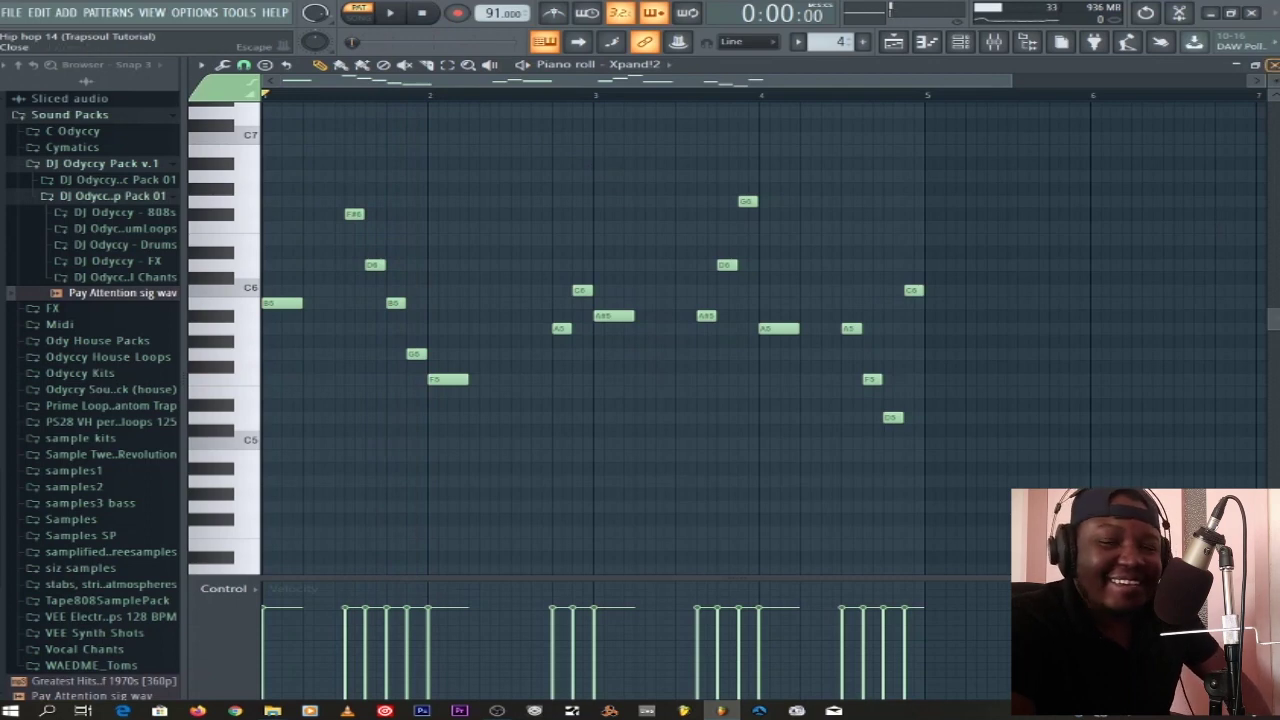
pyautogui.click(1273, 64)
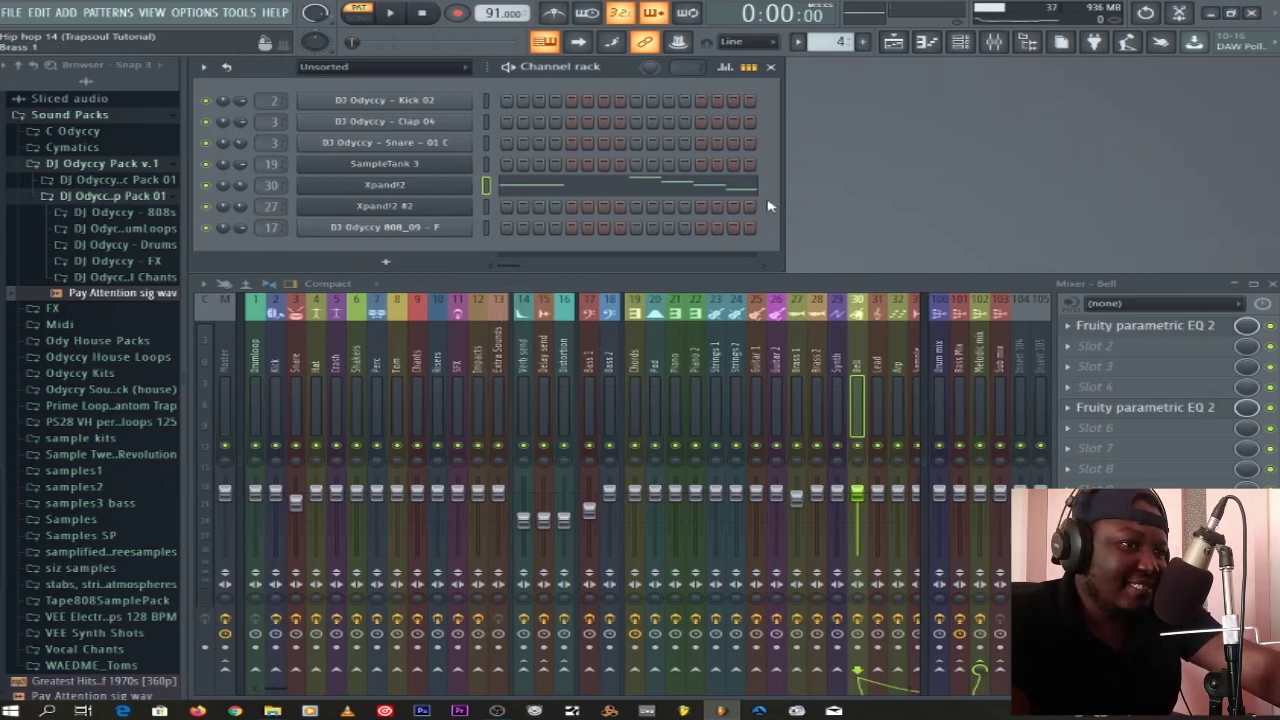
# - Switch to pattern 5, open the Xpand!2 #2 brass channel with the Oct Trombone + Brass preset and play its part
pyautogui.press('KP_Add')
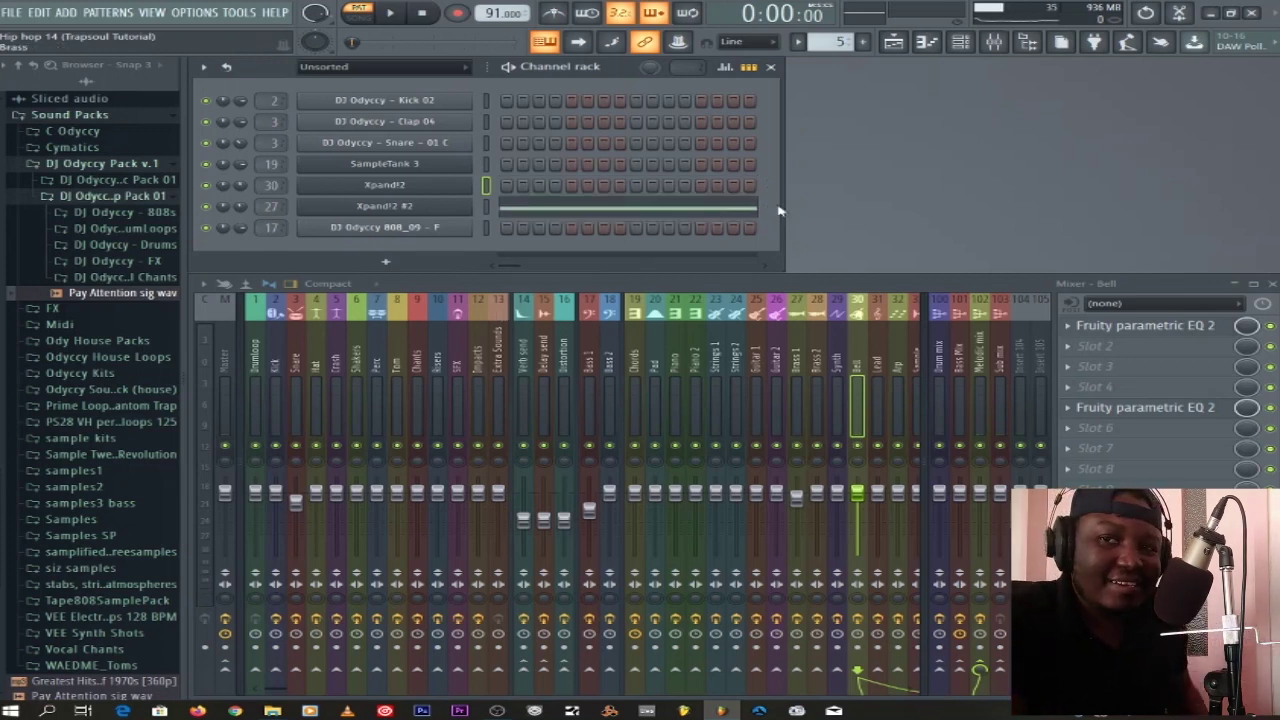
pyautogui.click(428, 208)
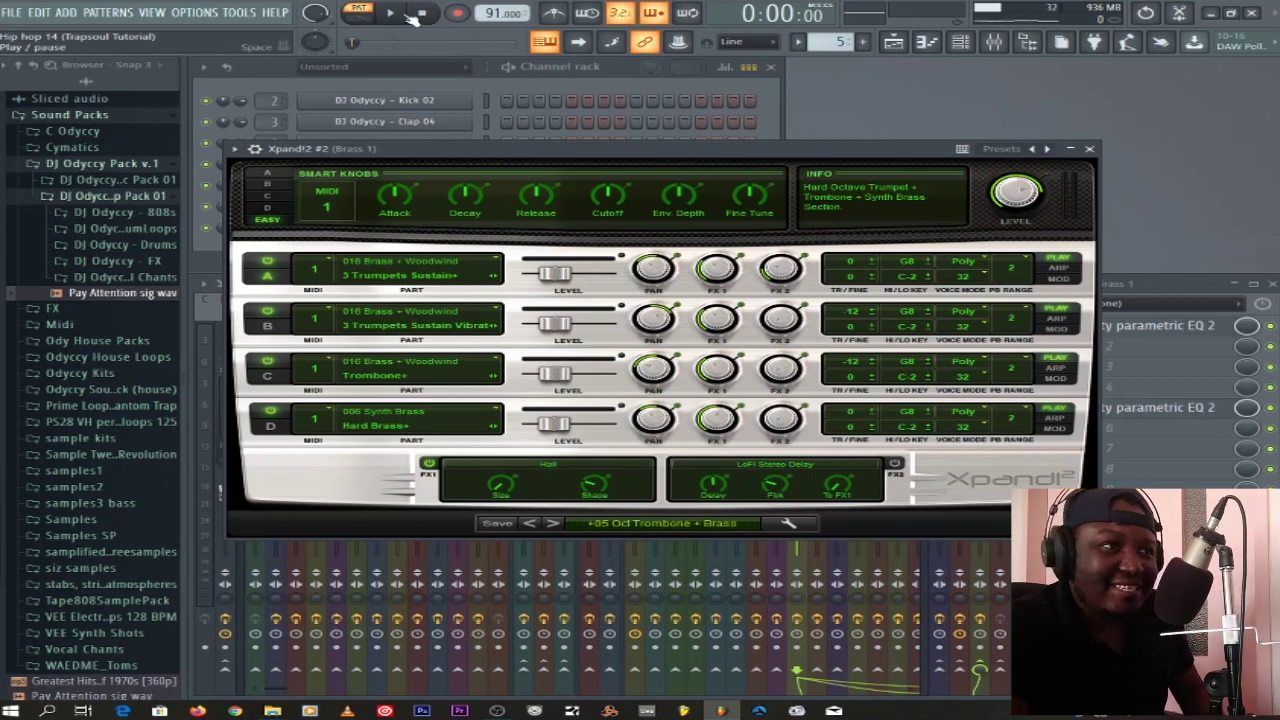
pyautogui.click(400, 14)
pyautogui.click(1089, 148)
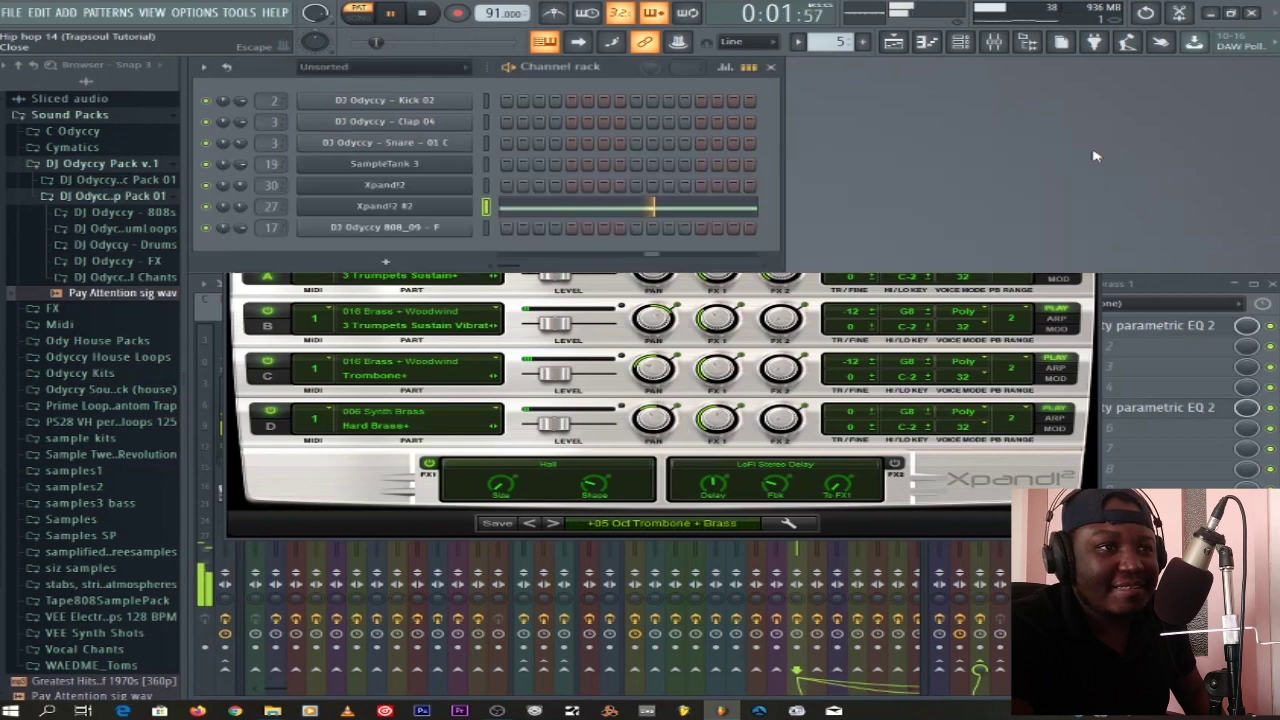
# - Examine the brass notes in the piano roll during playback, and review the four layered sounds of Xpand!2 #2
pyautogui.click(572, 207)
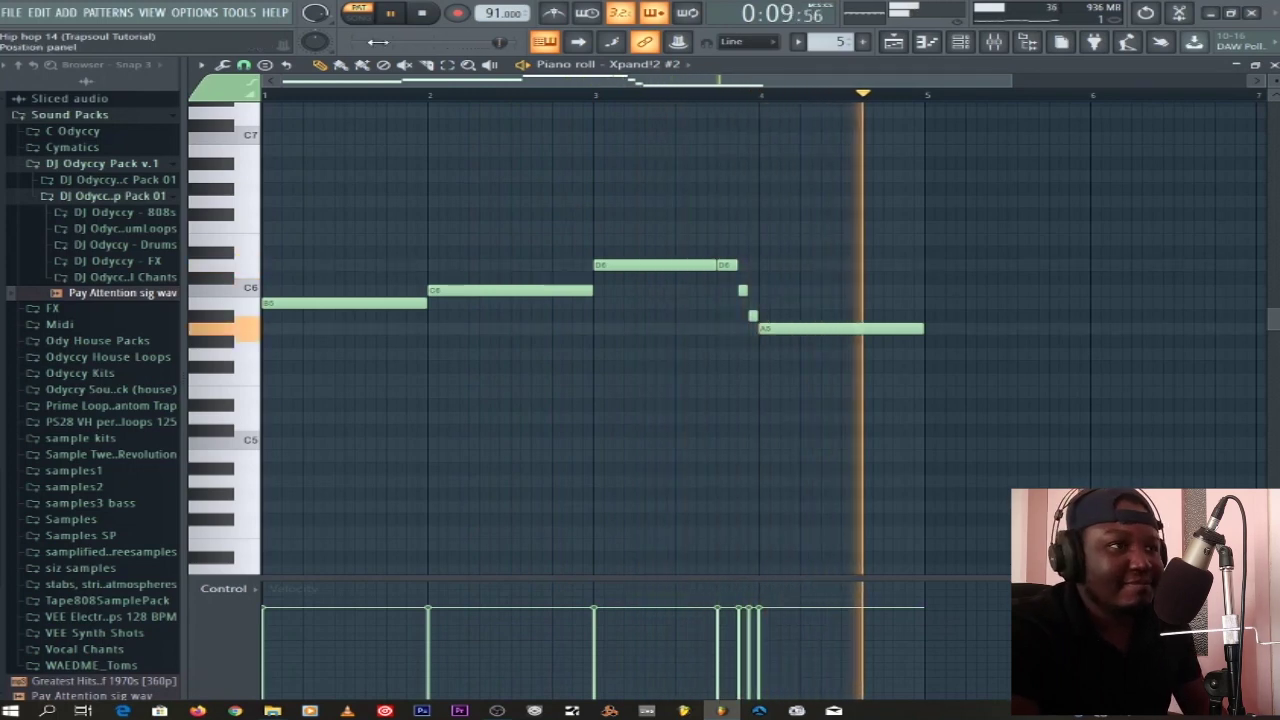
pyautogui.click(423, 12)
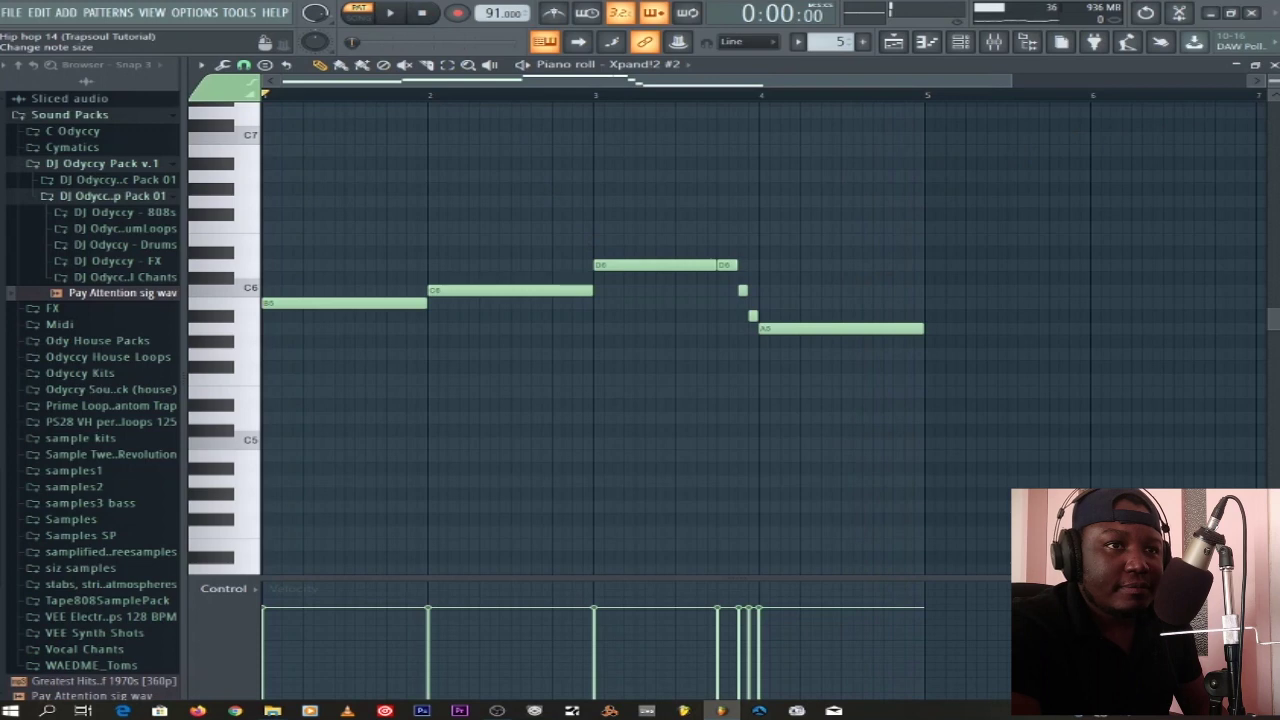
pyautogui.click(1273, 64)
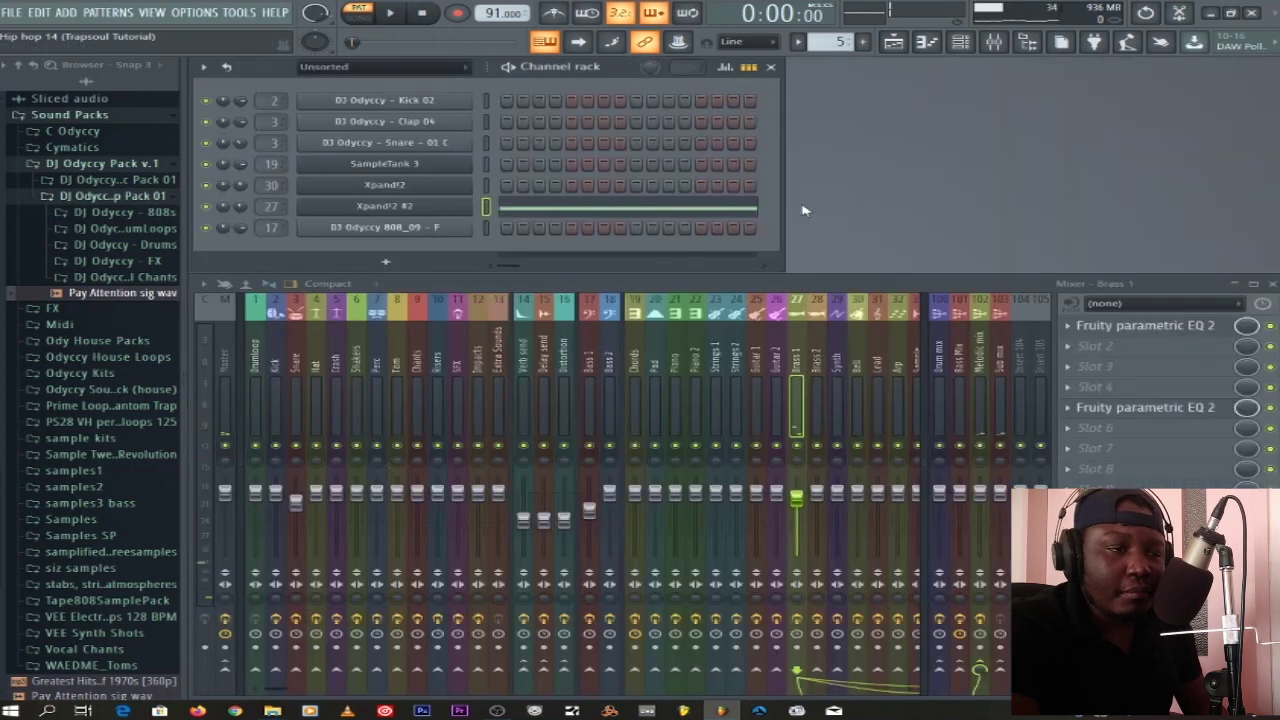
pyautogui.click(388, 208)
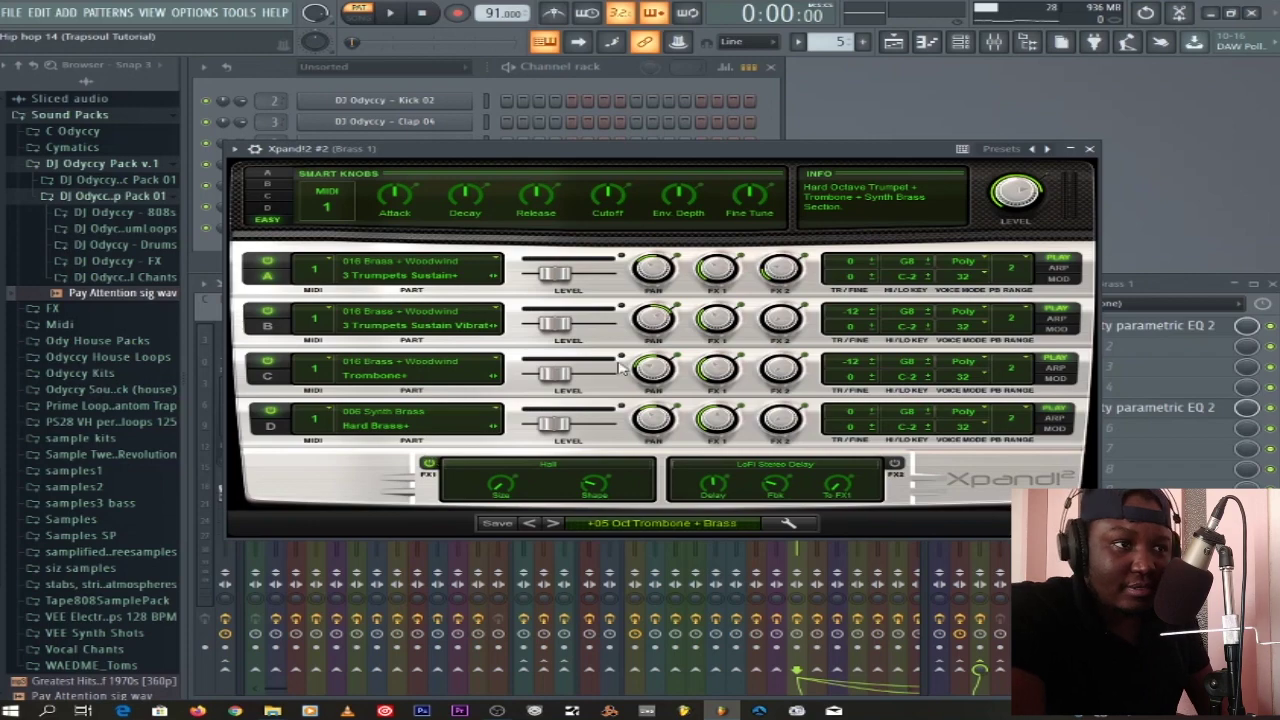
pyautogui.click(1089, 148)
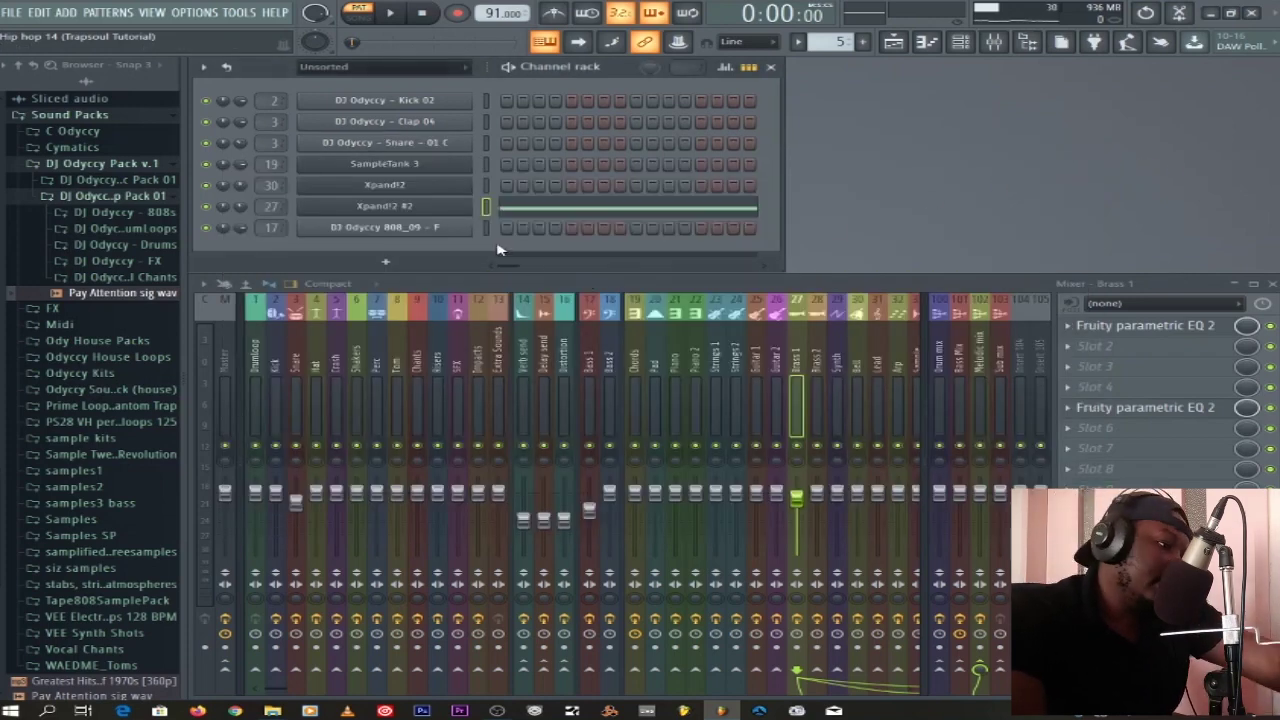
# - Switch to pattern 6, show the playlist arrangement and inspect the Impact 13 and Riser 11 samples
pyautogui.press('F4')
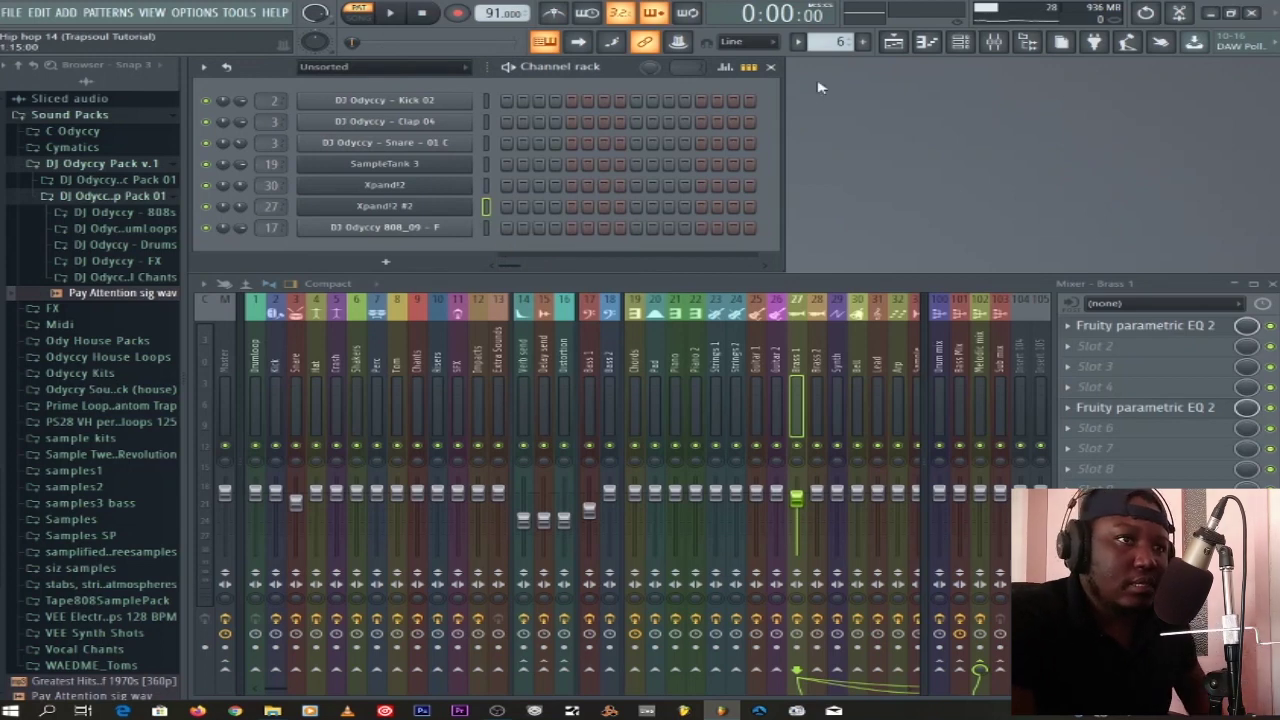
pyautogui.click(893, 44)
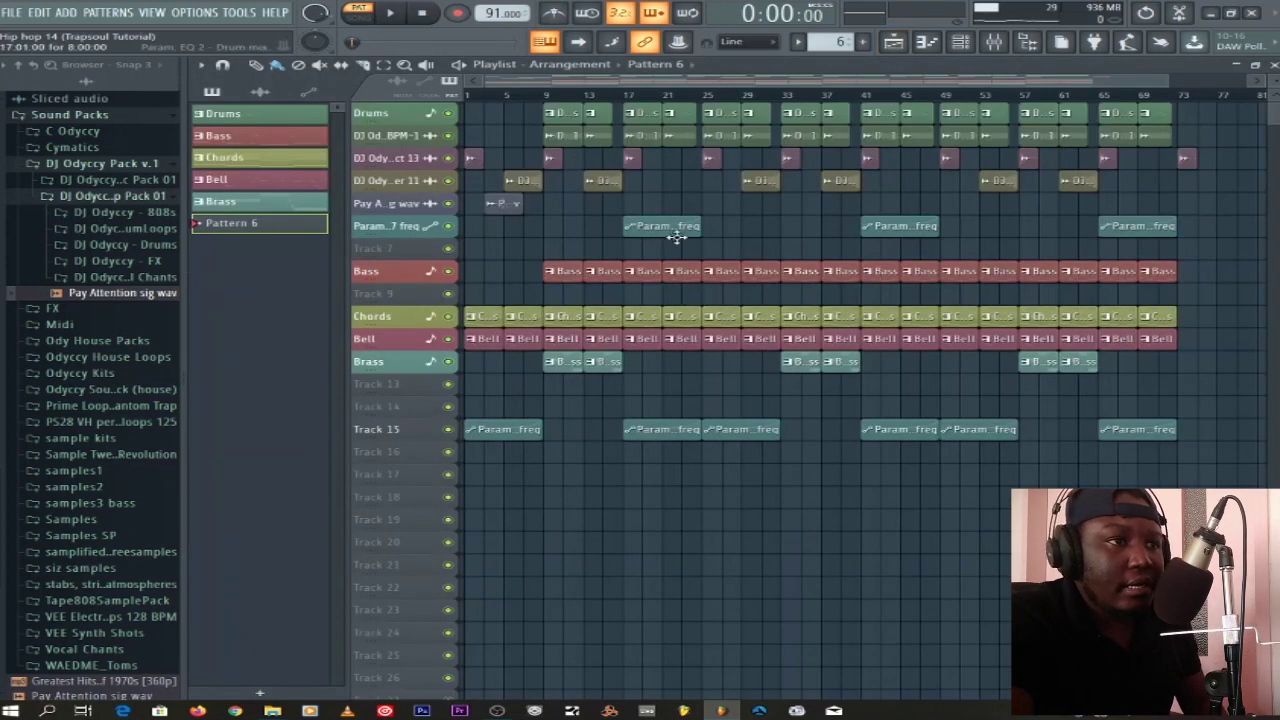
pyautogui.doubleClick(474, 163)
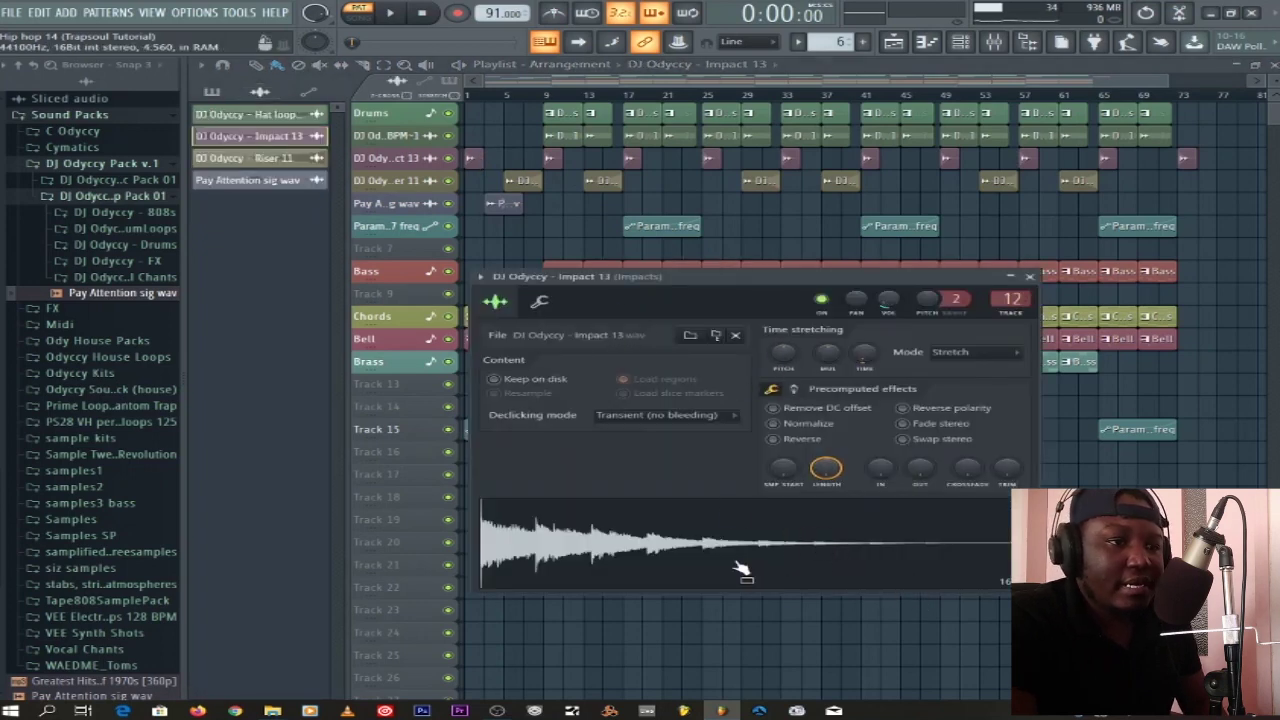
pyautogui.click(1030, 277)
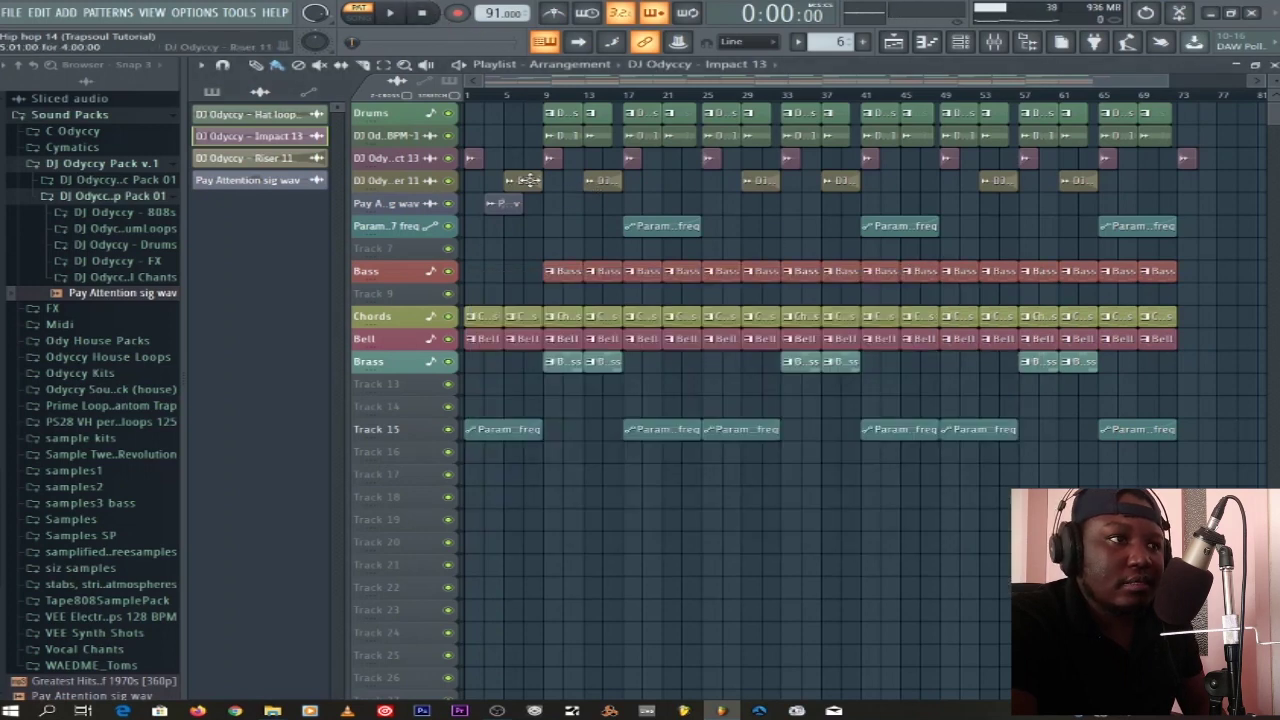
pyautogui.doubleClick(522, 181)
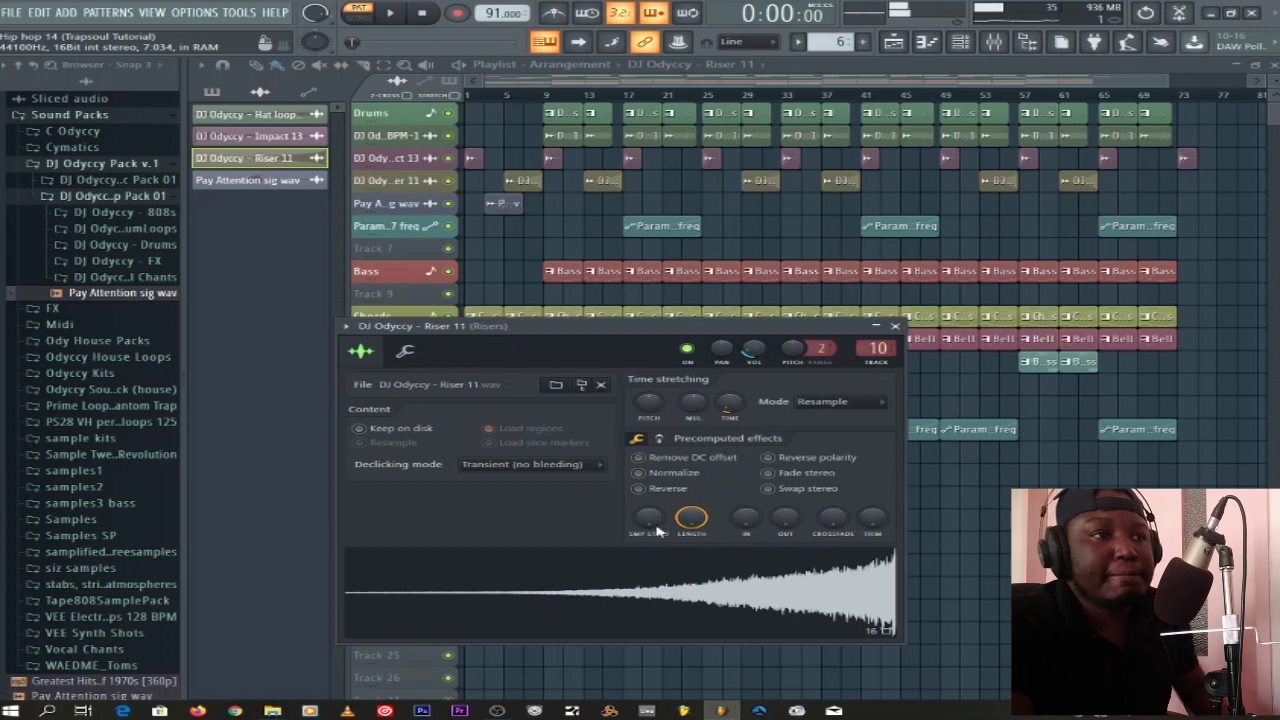
pyautogui.click(896, 327)
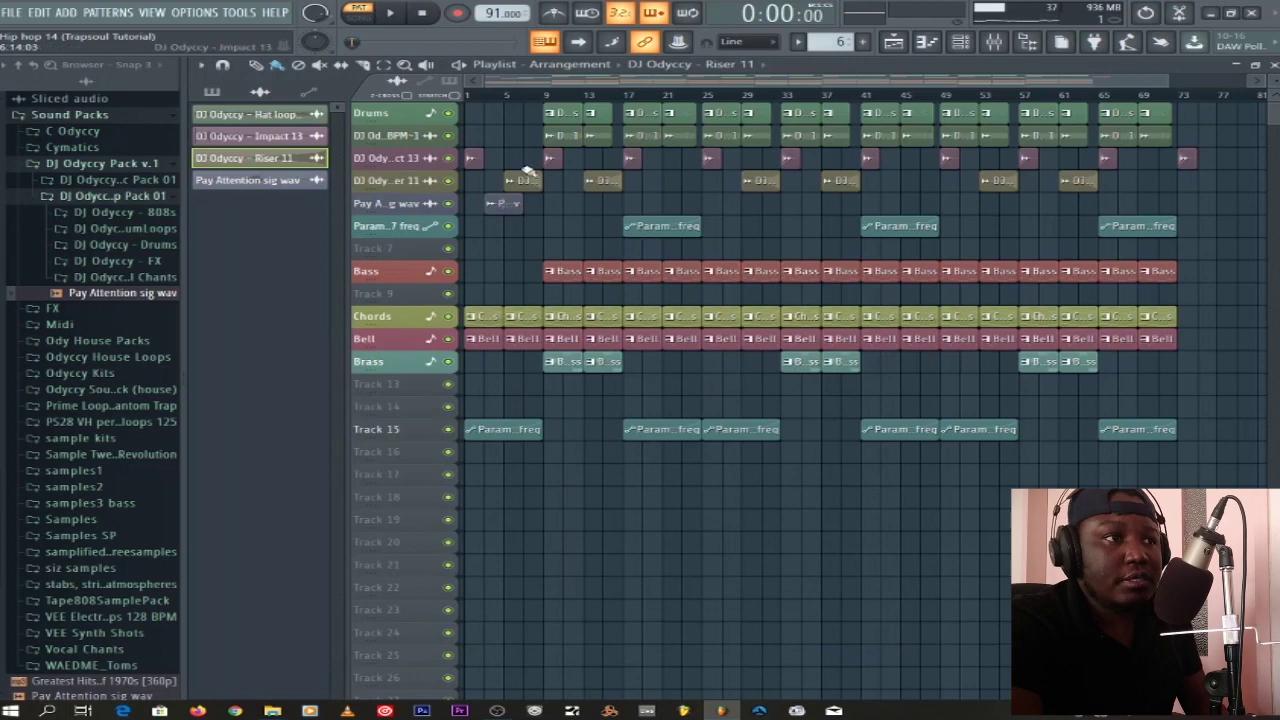
# - Insert an empty playlist track directly above the Pay Attention sig wav track
pyautogui.rightClick(378, 212)
pyautogui.click(470, 450)
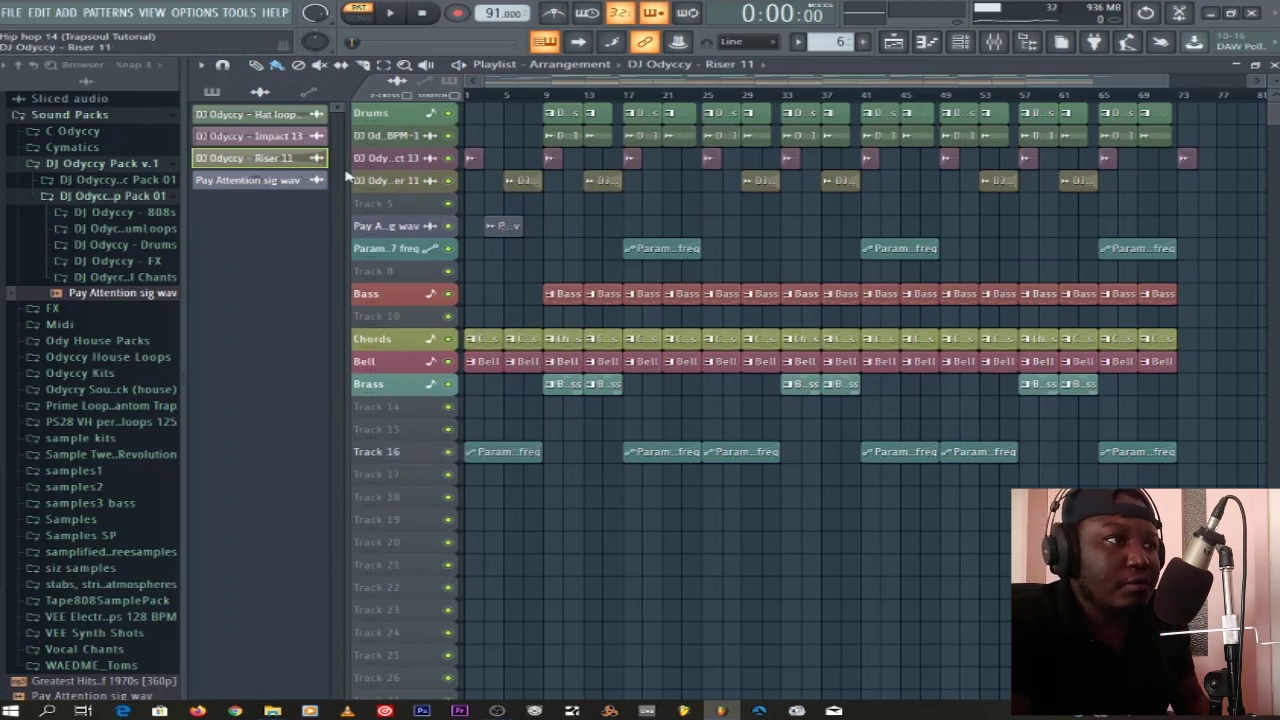
# - Add Gross Beat to slot 2 of the Risers mixer track and choose the 1/4 Bt Gate volume preset
pyautogui.click(993, 41)
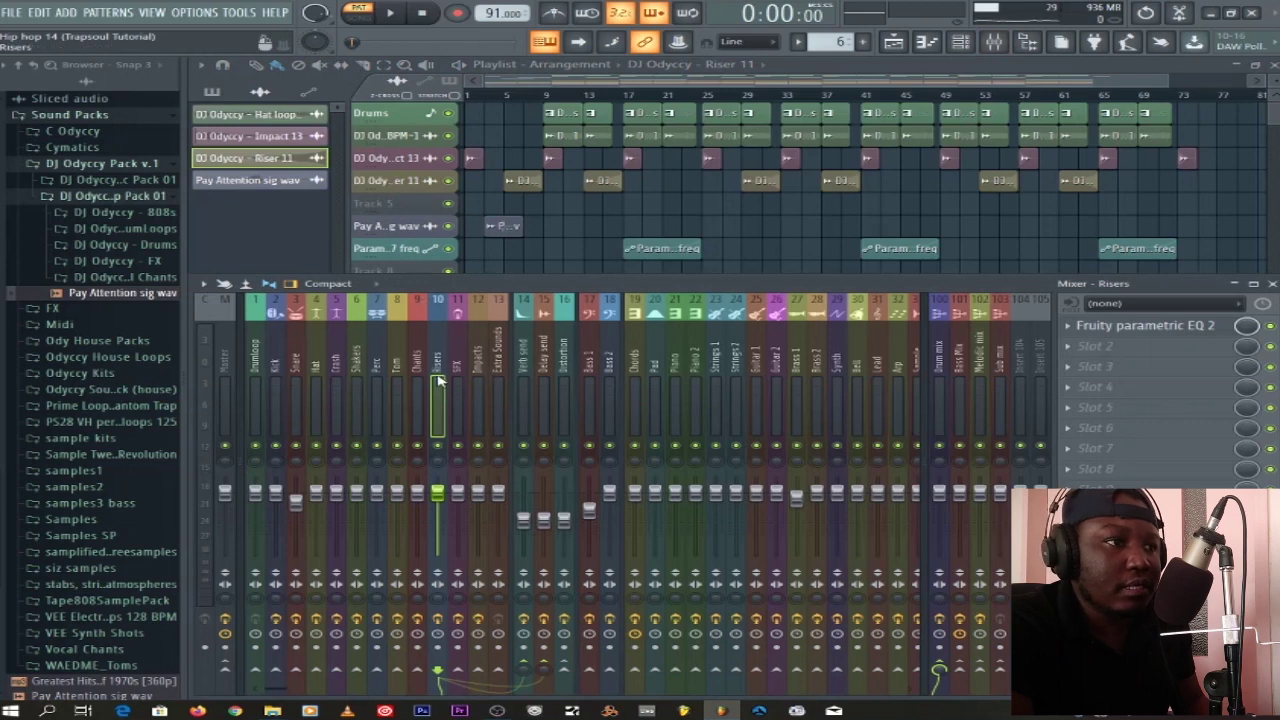
pyautogui.click(1073, 351)
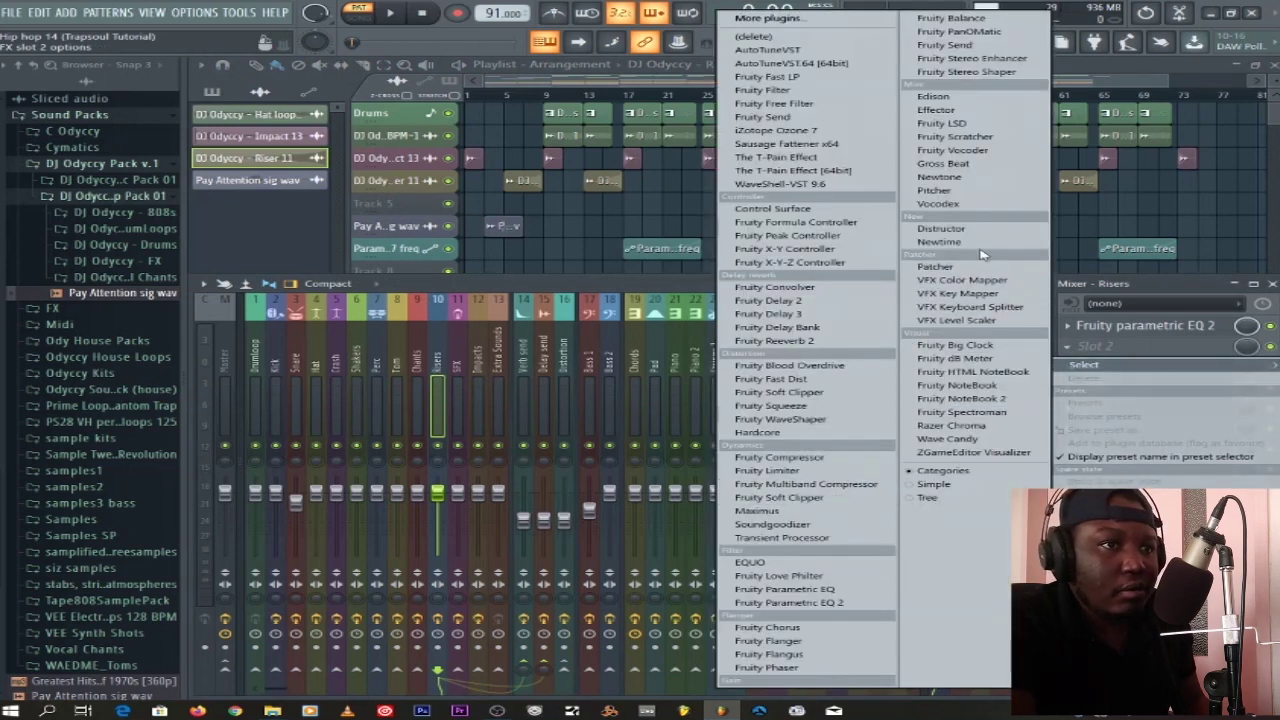
pyautogui.click(938, 164)
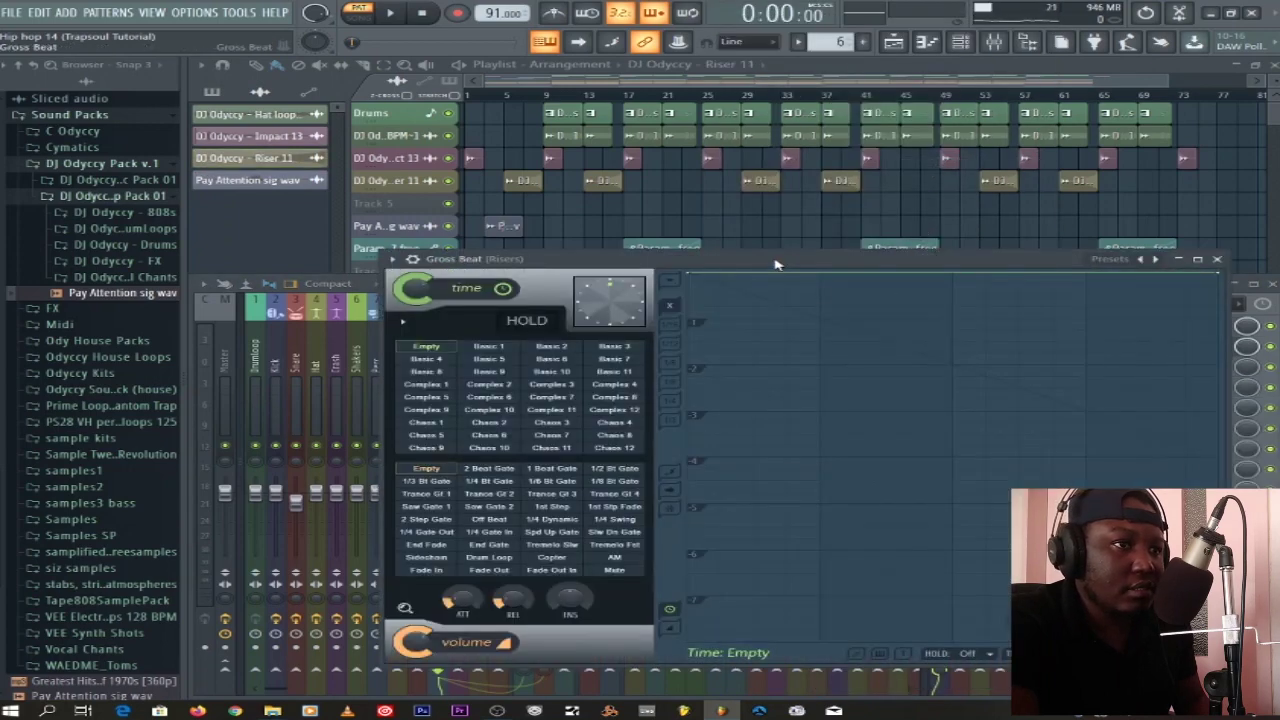
pyautogui.moveTo(774, 261); pyautogui.dragTo(724, 170)
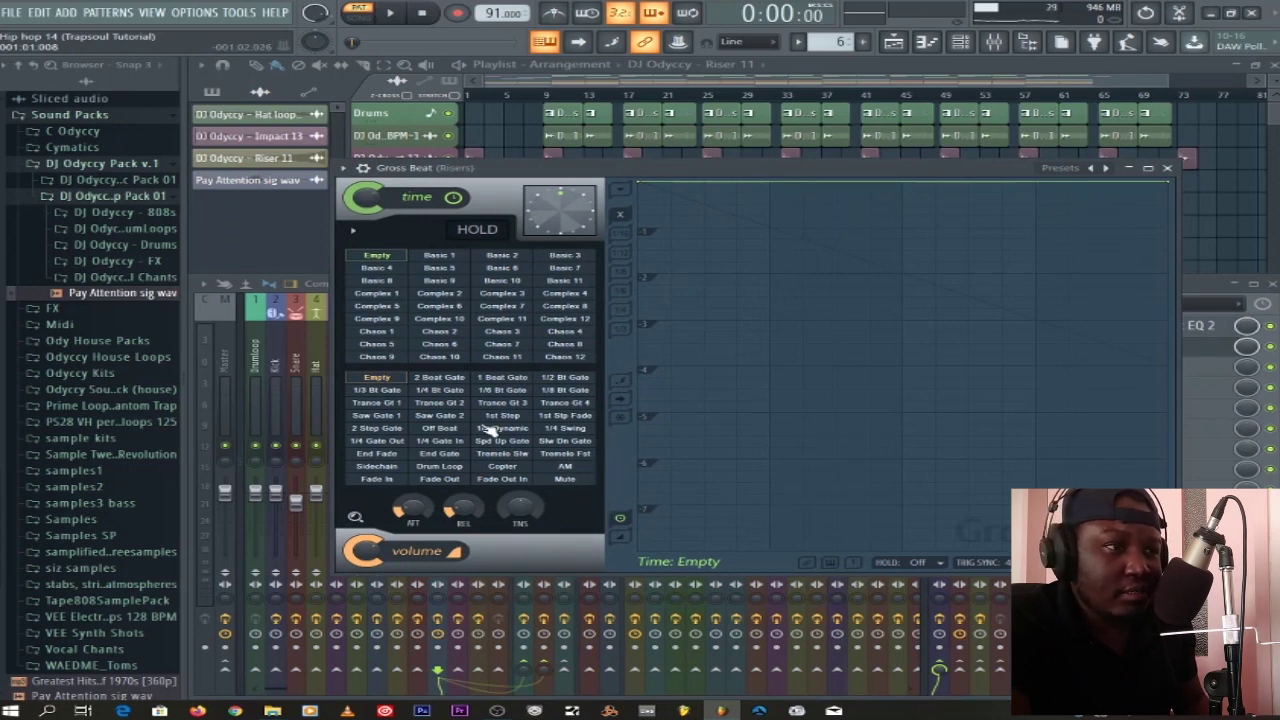
pyautogui.click(442, 391)
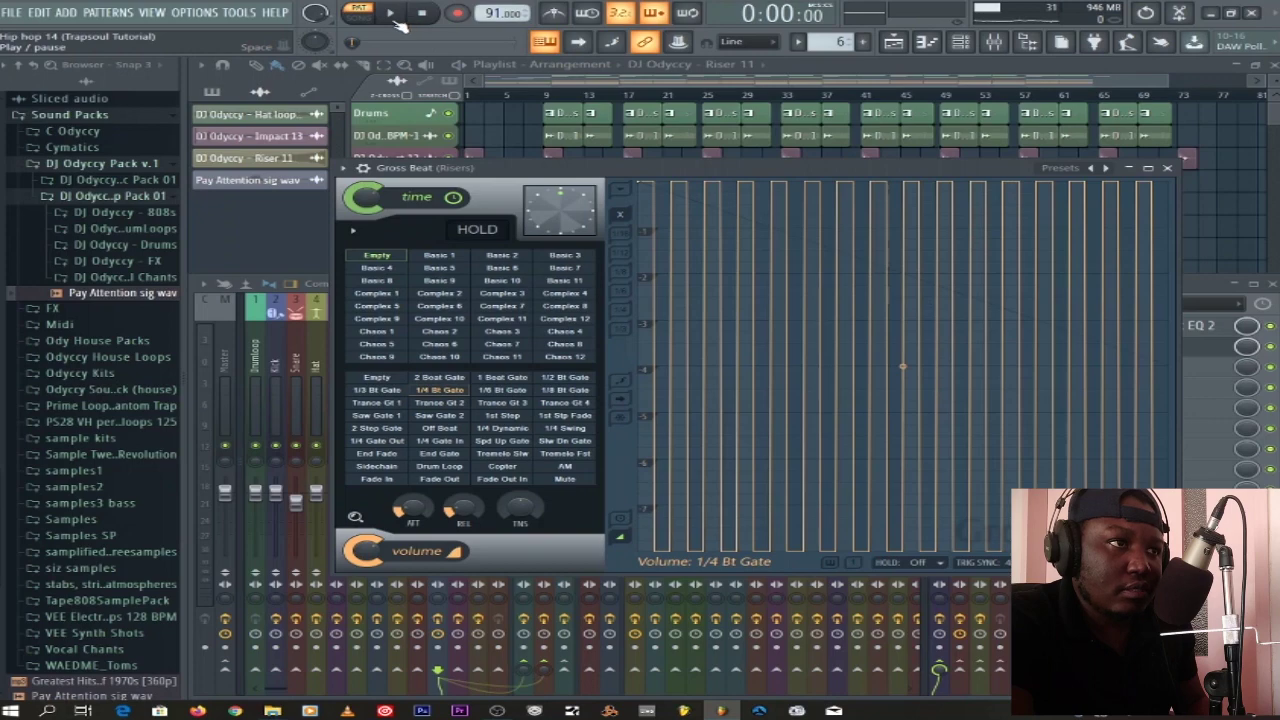
pyautogui.click(1178, 168)
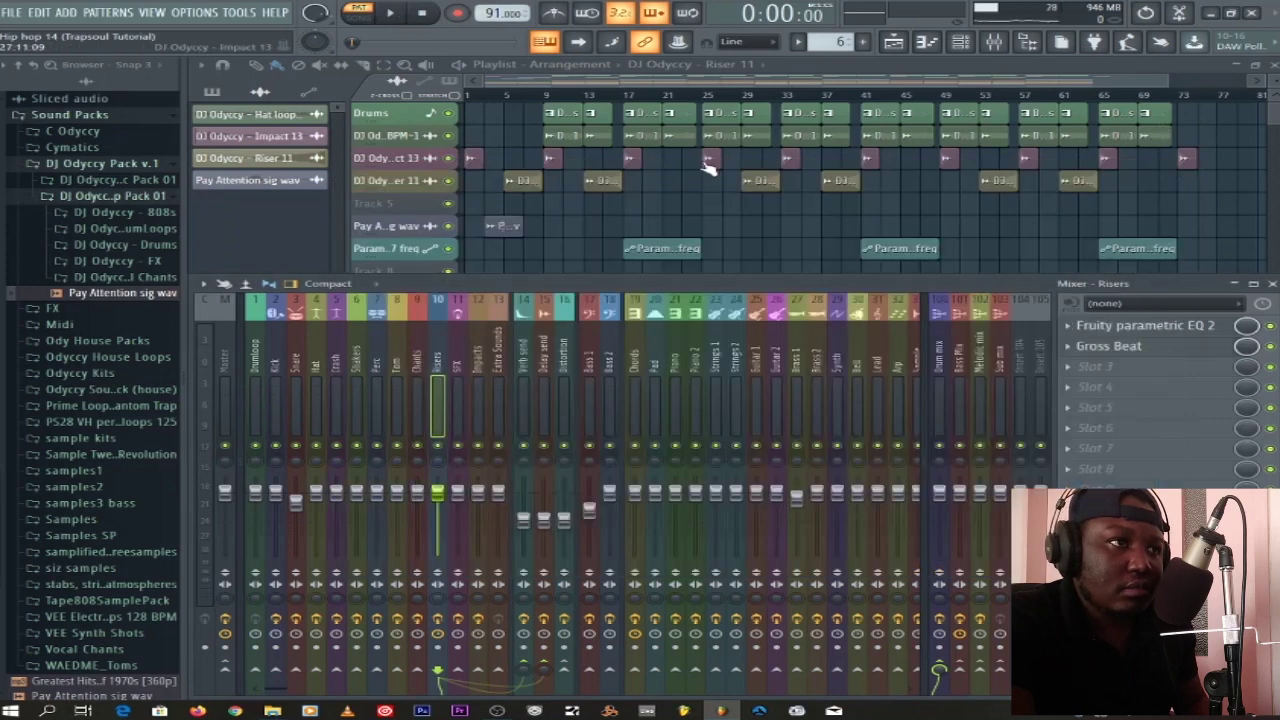
# - Audition the Riser 11 sample through the gated Risers mixer track and check its sampler settings
pyautogui.press('F9')
pyautogui.click(527, 180)
pyautogui.doubleClick(527, 180)
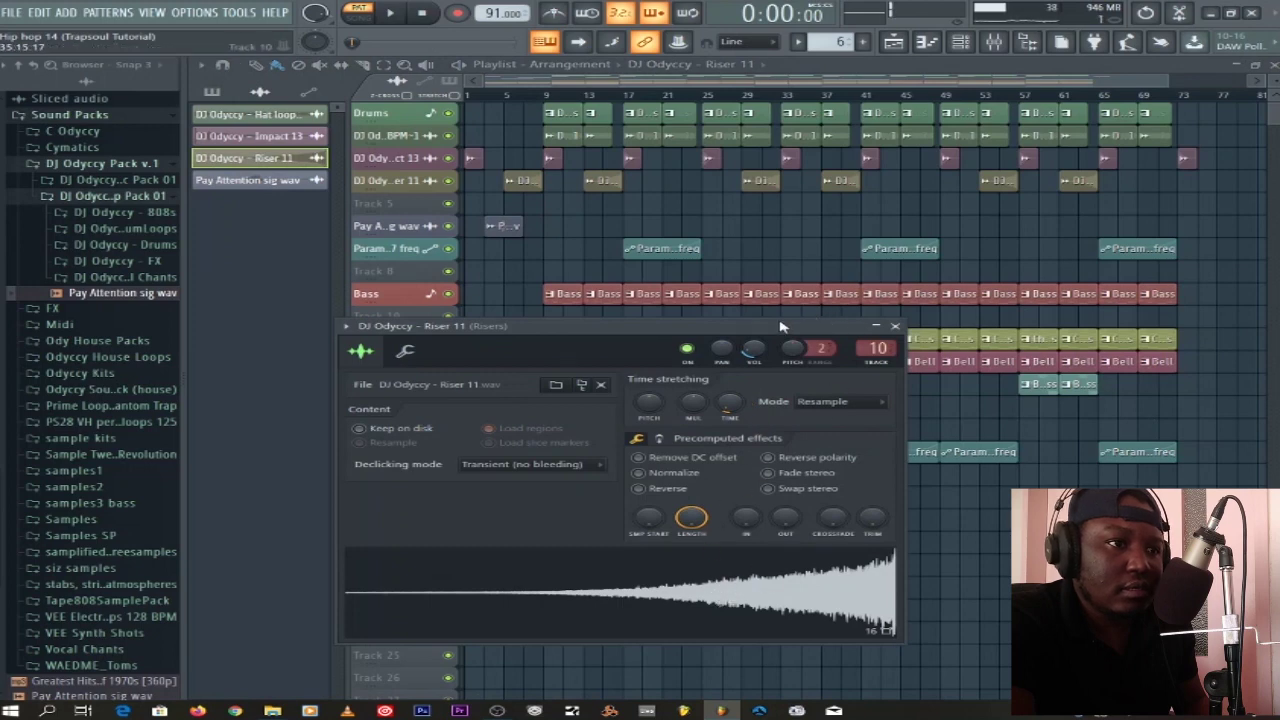
pyautogui.moveTo(757, 328); pyautogui.dragTo(779, 150)
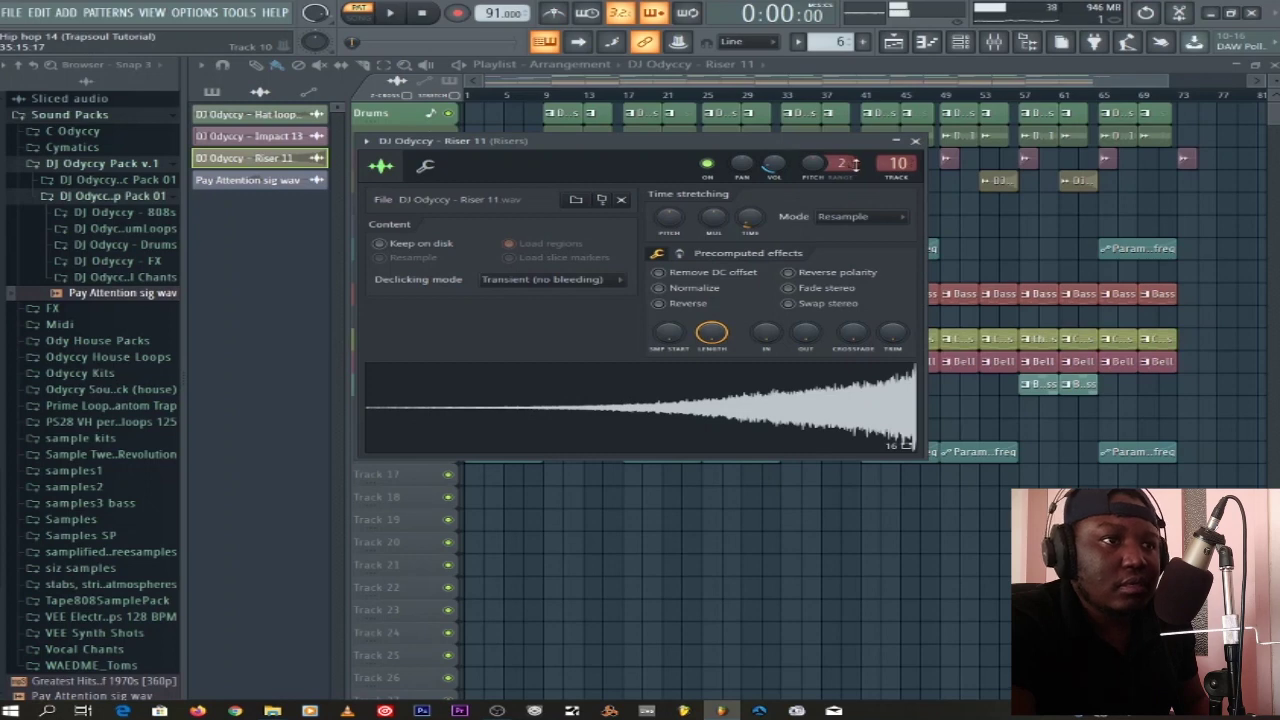
pyautogui.click(915, 141)
pyautogui.click(994, 41)
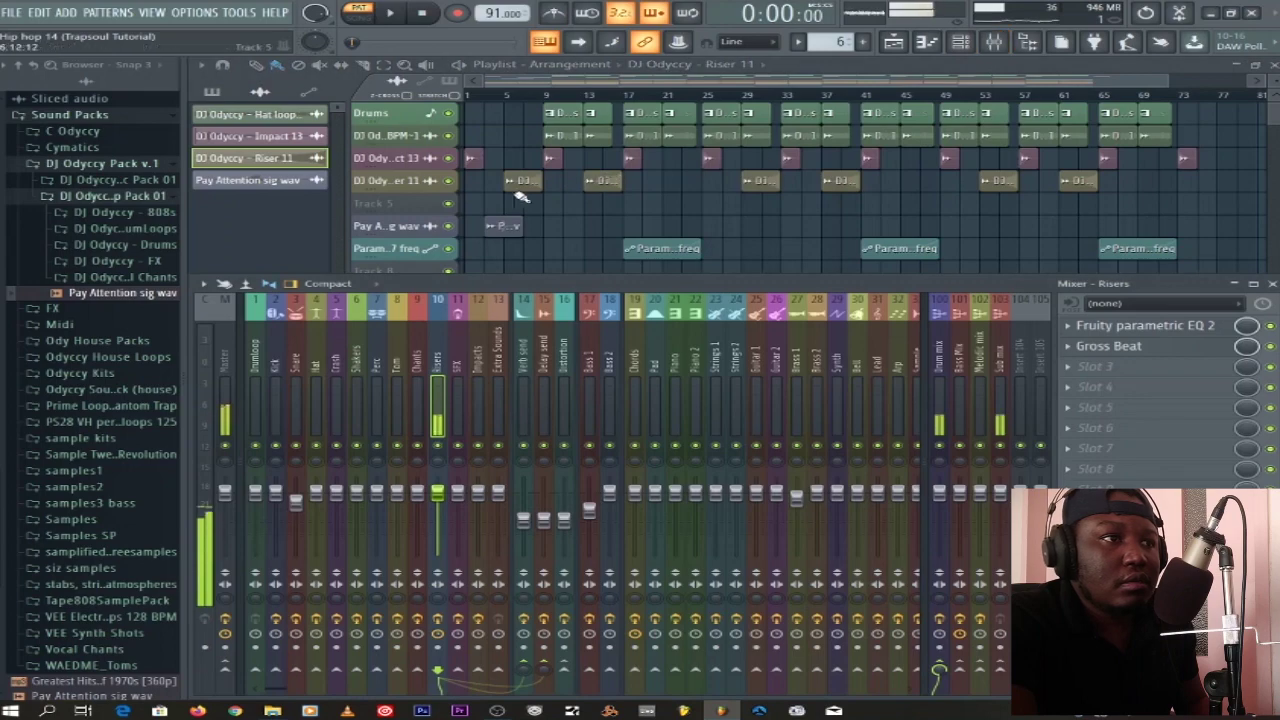
pyautogui.doubleClick(532, 184)
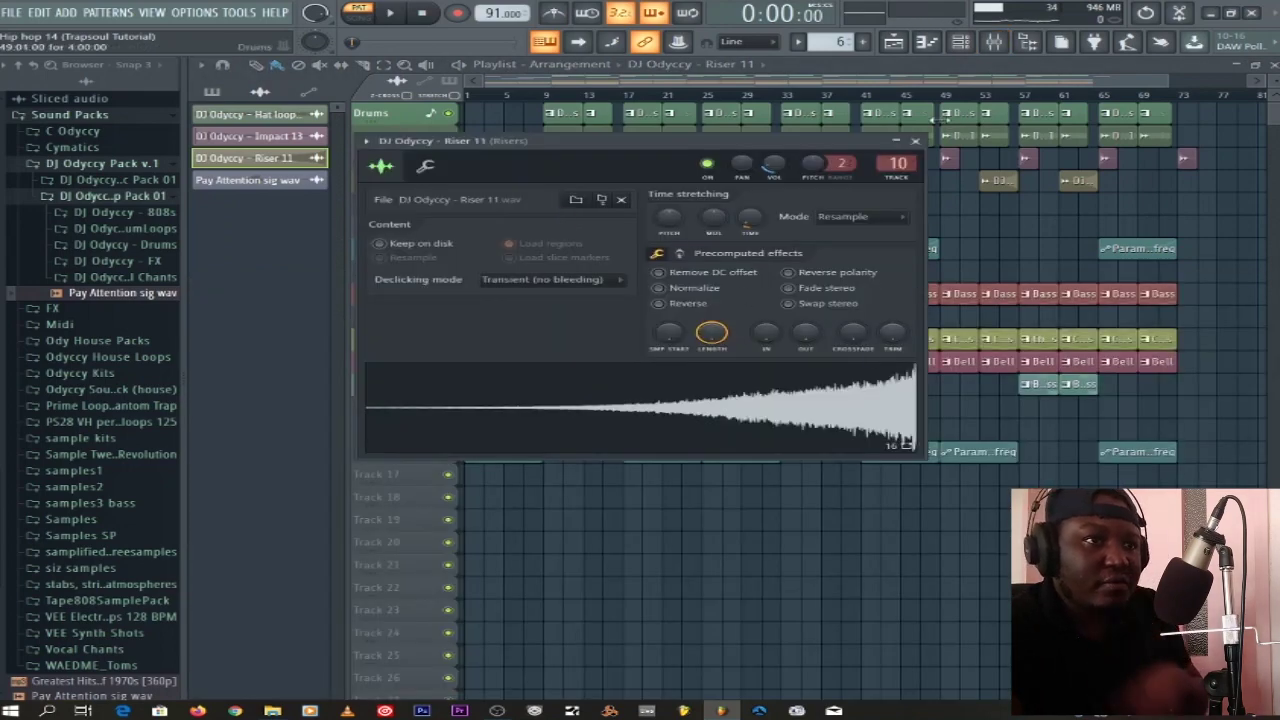
pyautogui.click(915, 141)
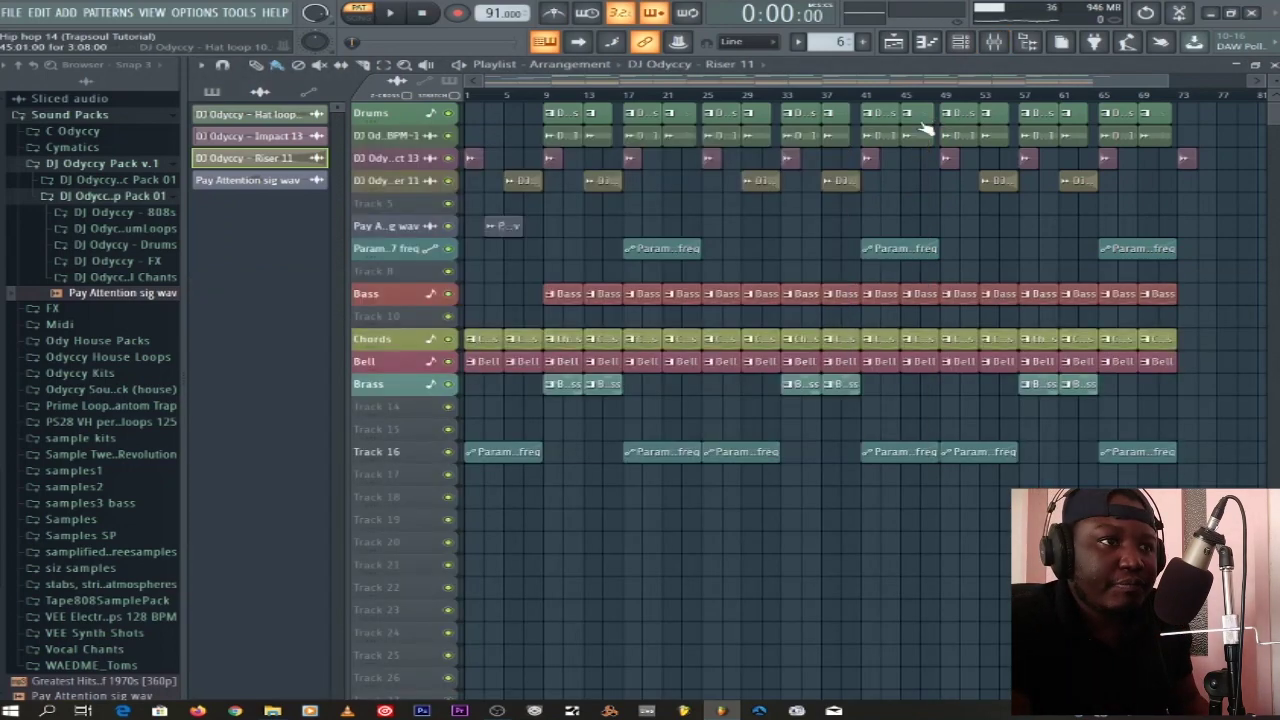
# - Play the song from bar 5 with the Risers track's Gross Beat window open to hear the gated riser
pyautogui.click(994, 41)
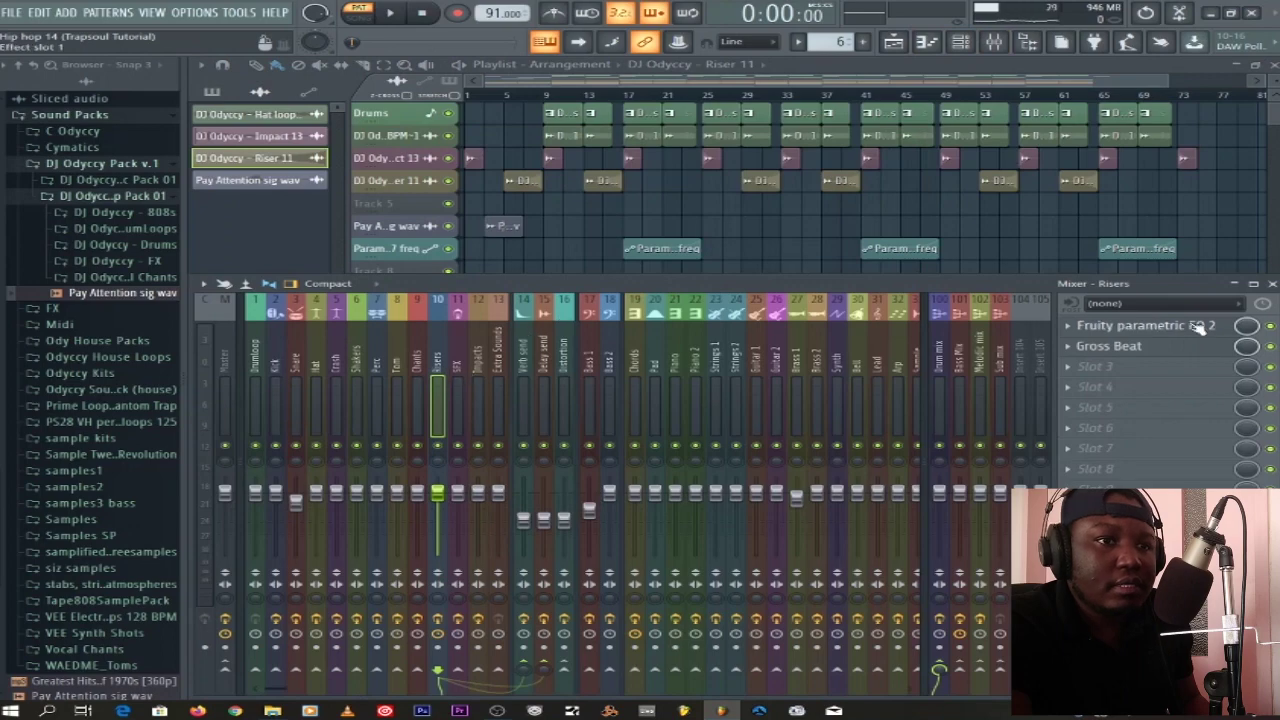
pyautogui.click(1140, 347)
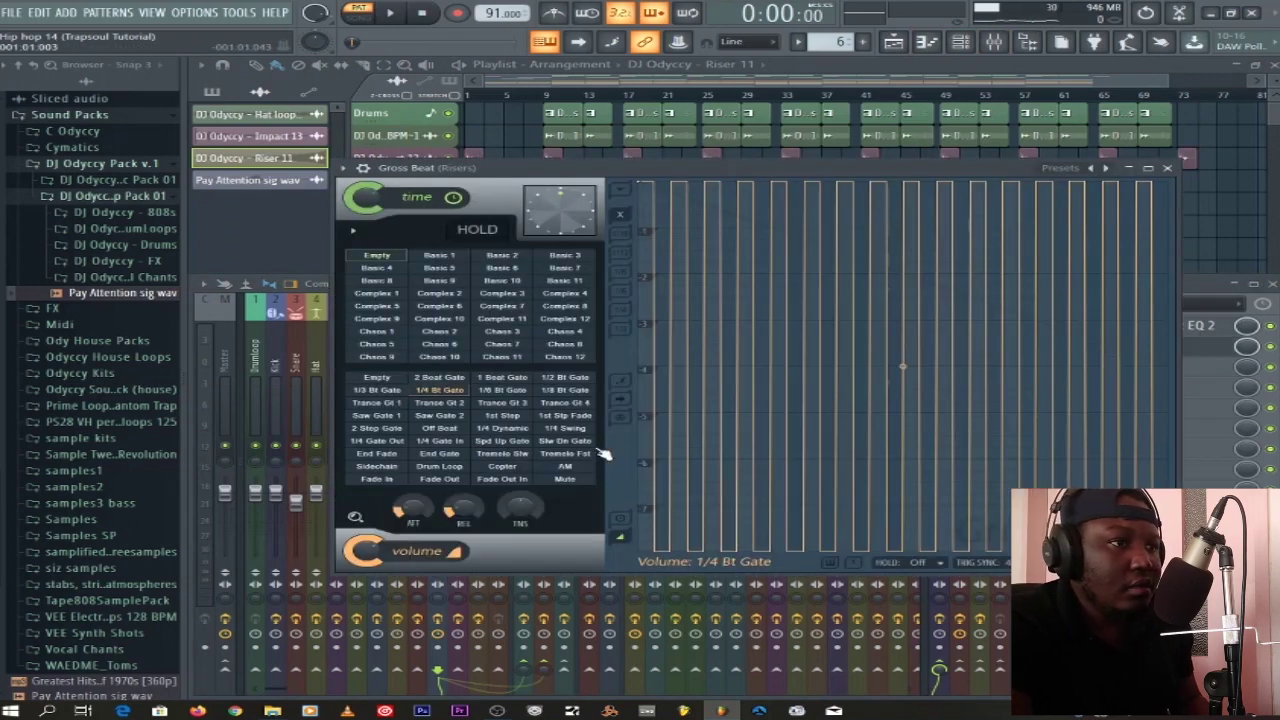
pyautogui.click(524, 95)
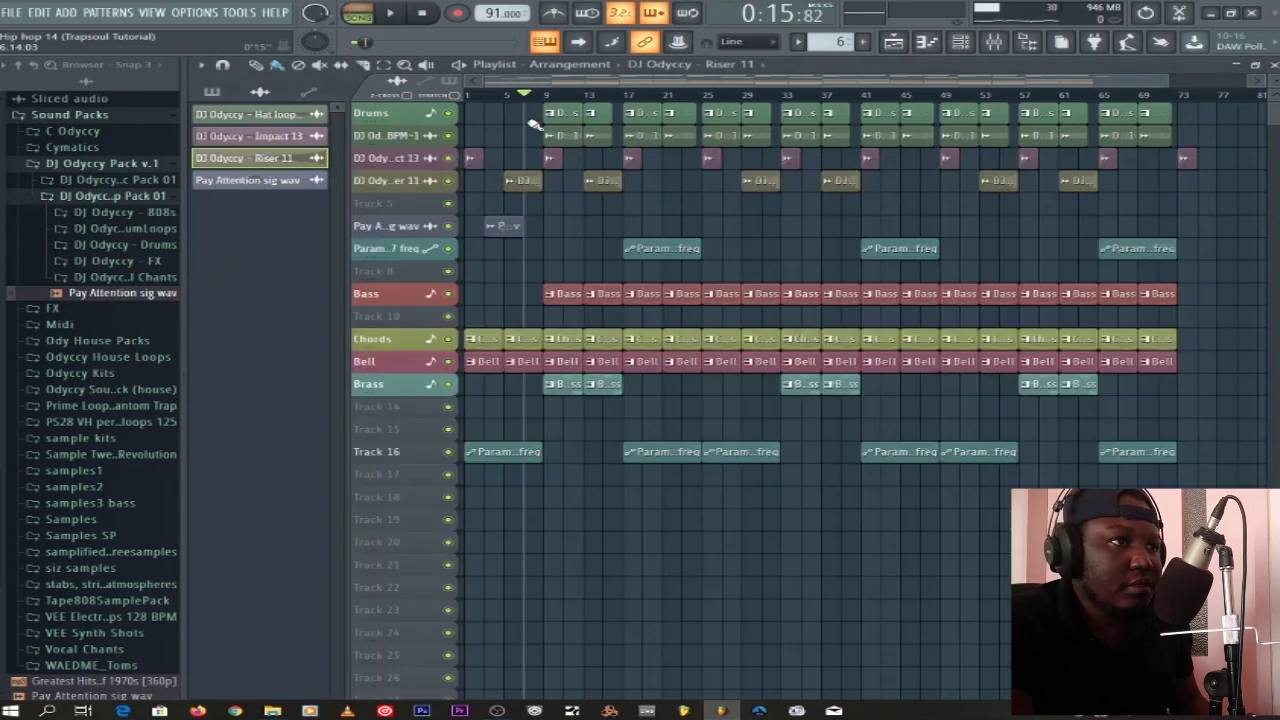
pyautogui.click(505, 100)
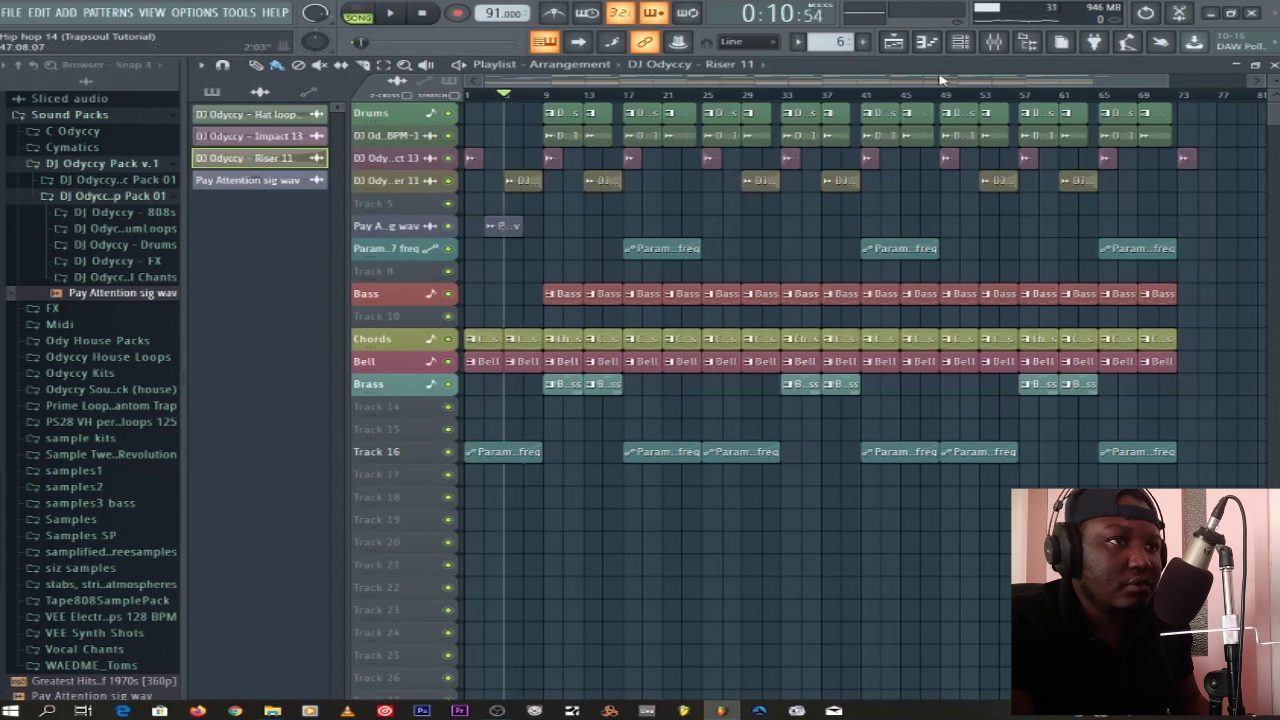
pyautogui.click(912, 42)
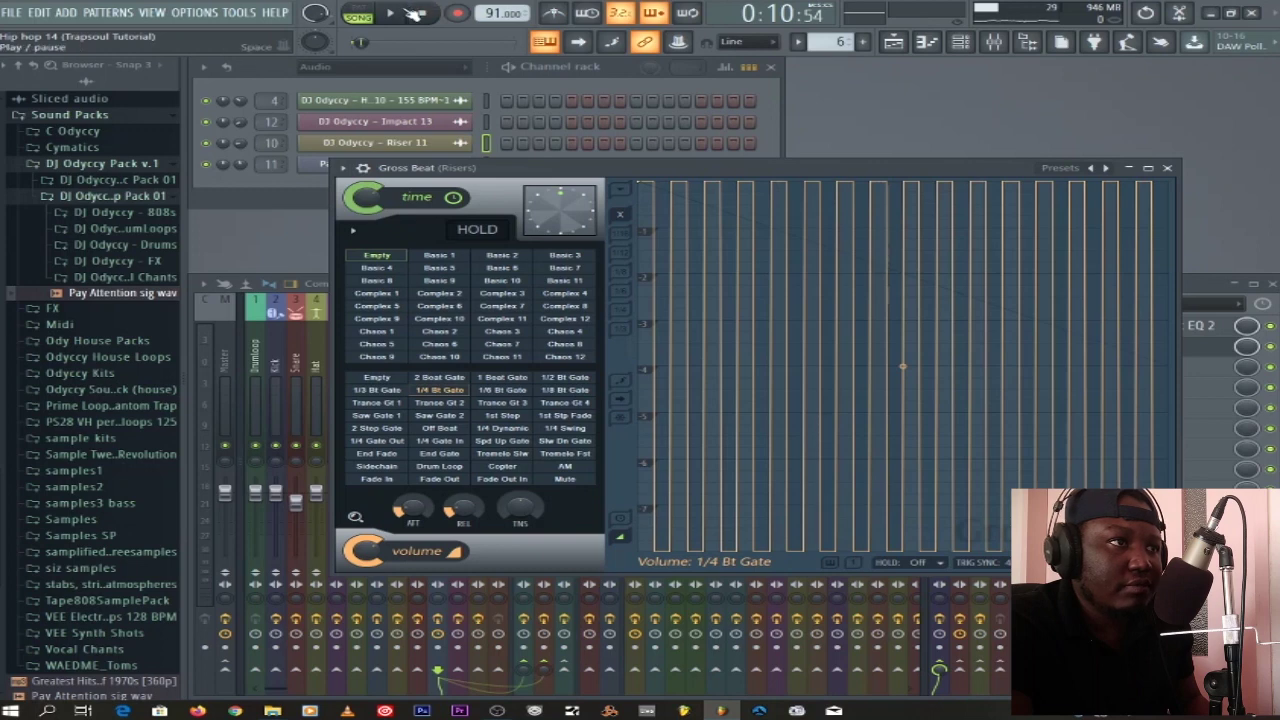
pyautogui.click(398, 12)
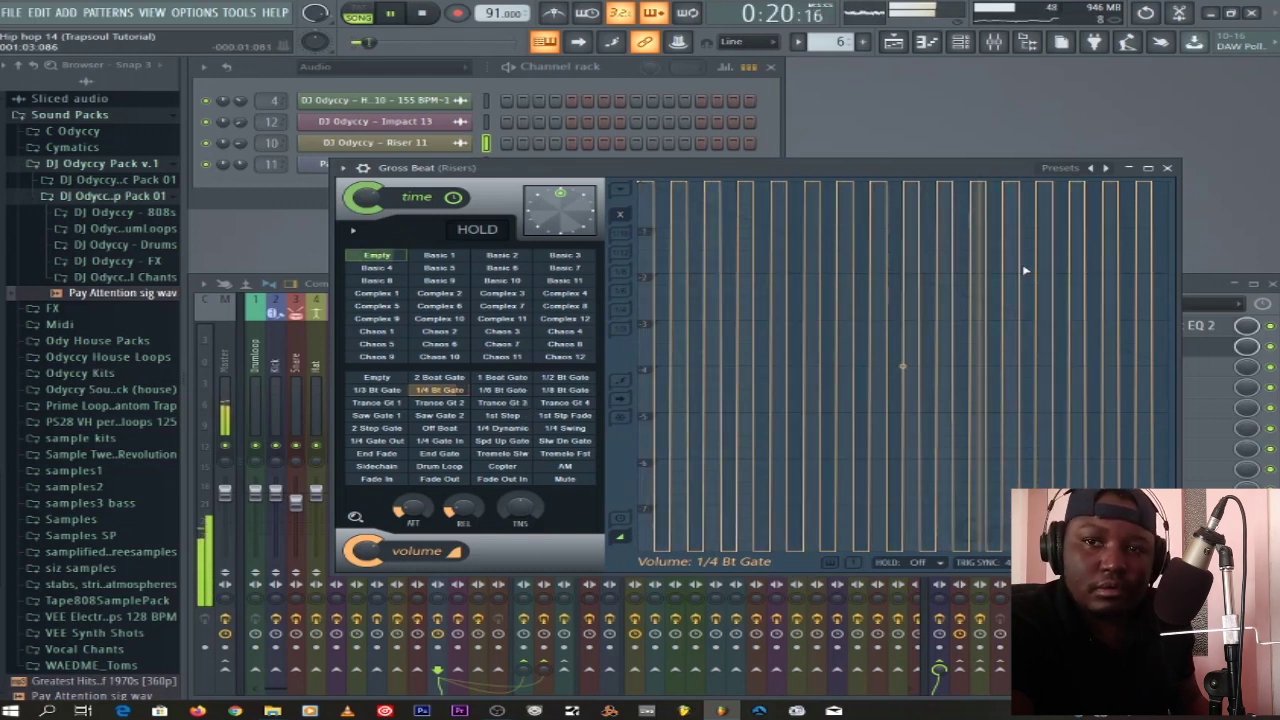
pyautogui.click(424, 17)
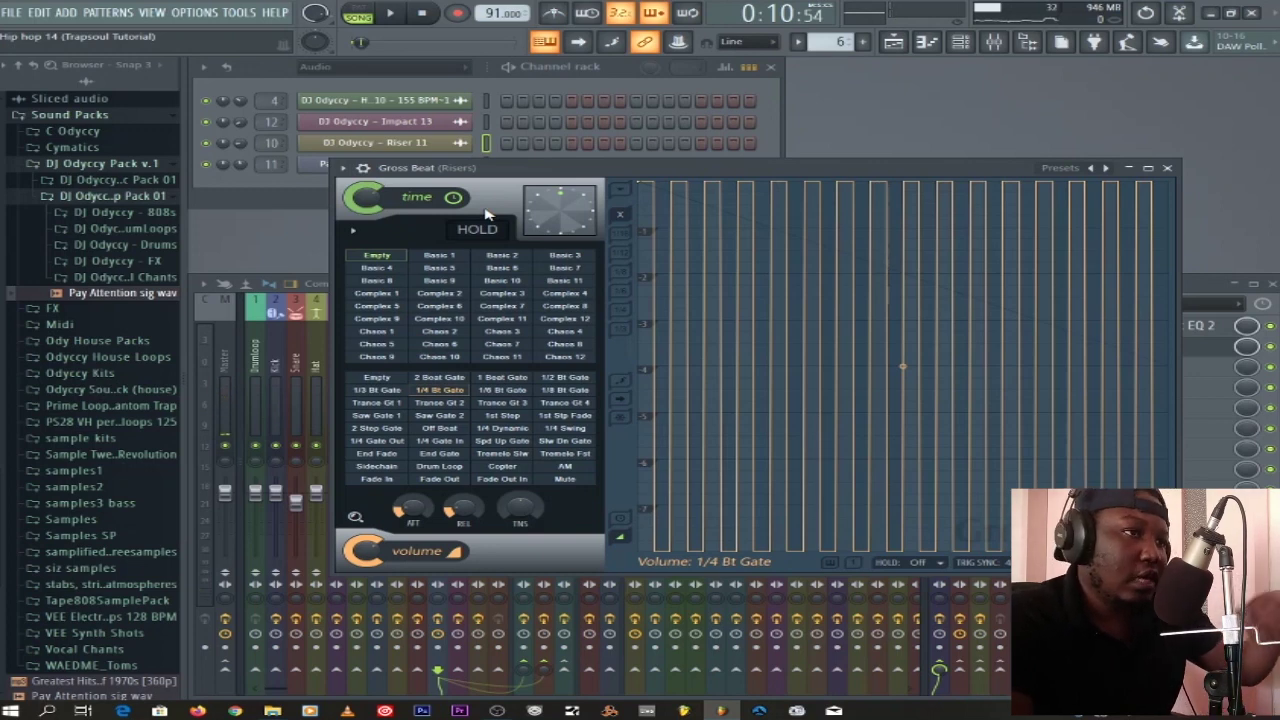
pyautogui.click(1168, 168)
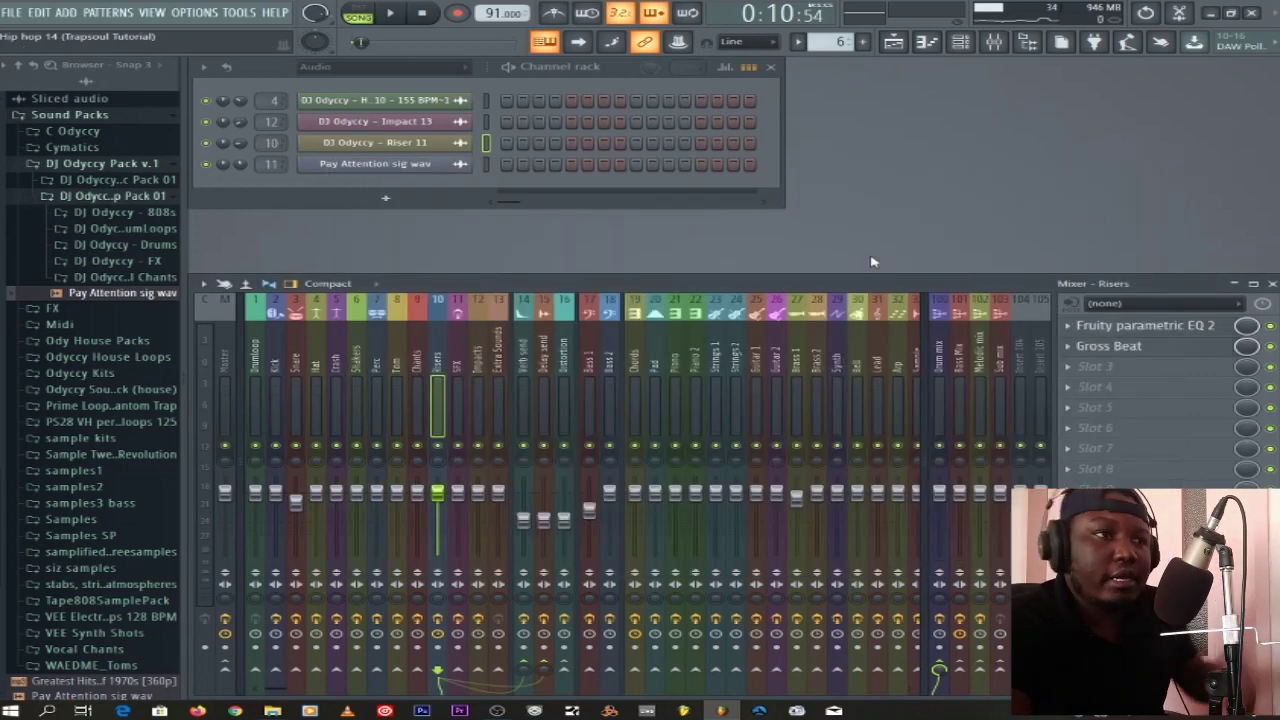
# - Check the Pay Attention sig wav sample's channel settings and the effects on its SFX mixer track
pyautogui.click(892, 44)
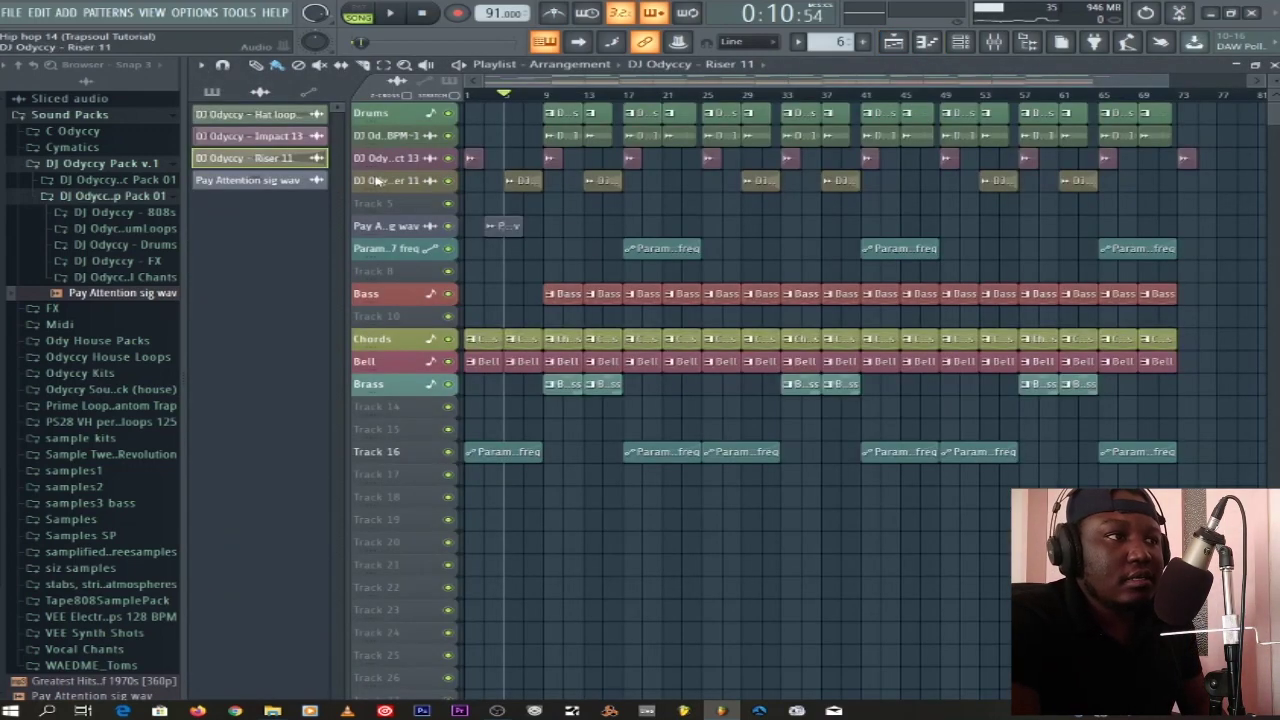
pyautogui.doubleClick(270, 188)
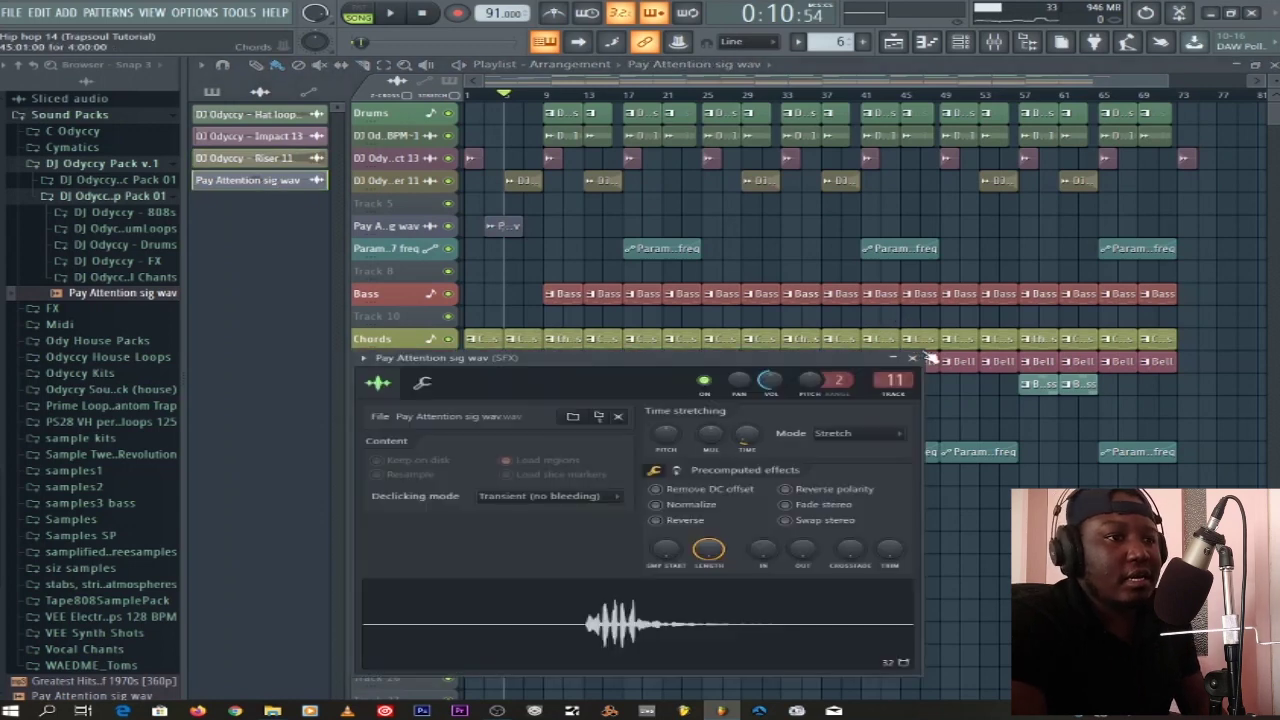
pyautogui.click(913, 359)
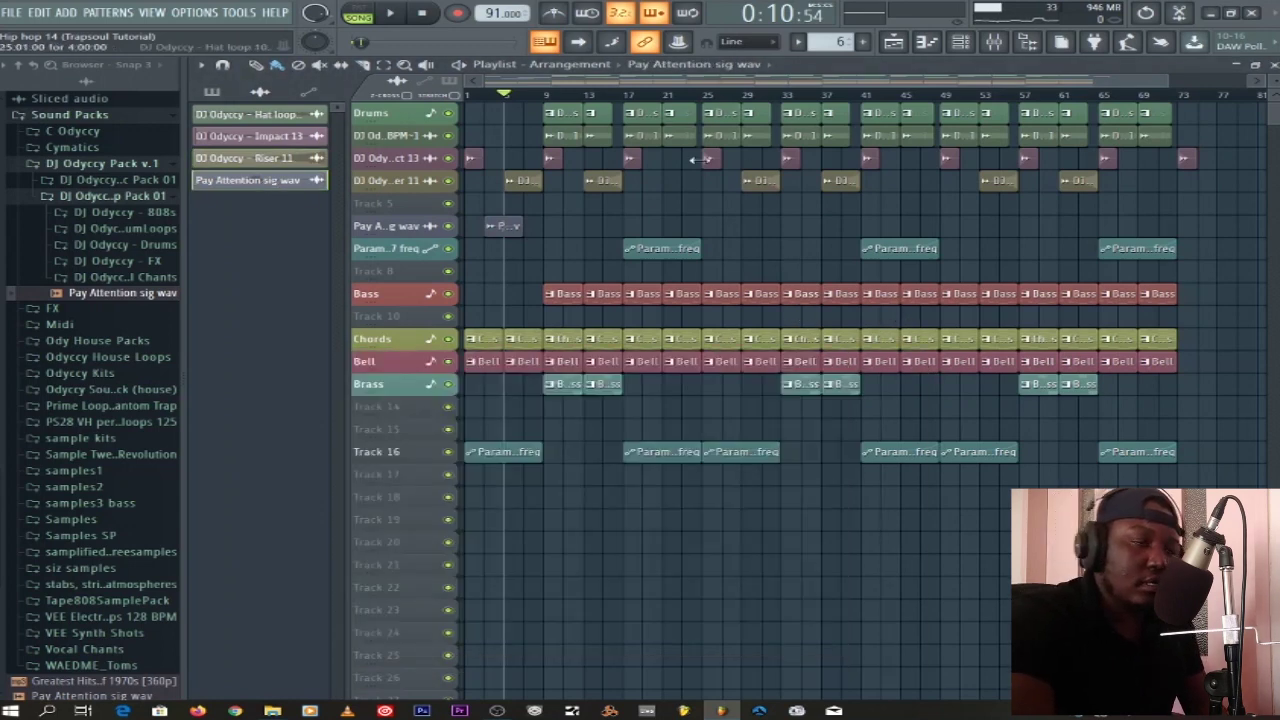
pyautogui.click(994, 41)
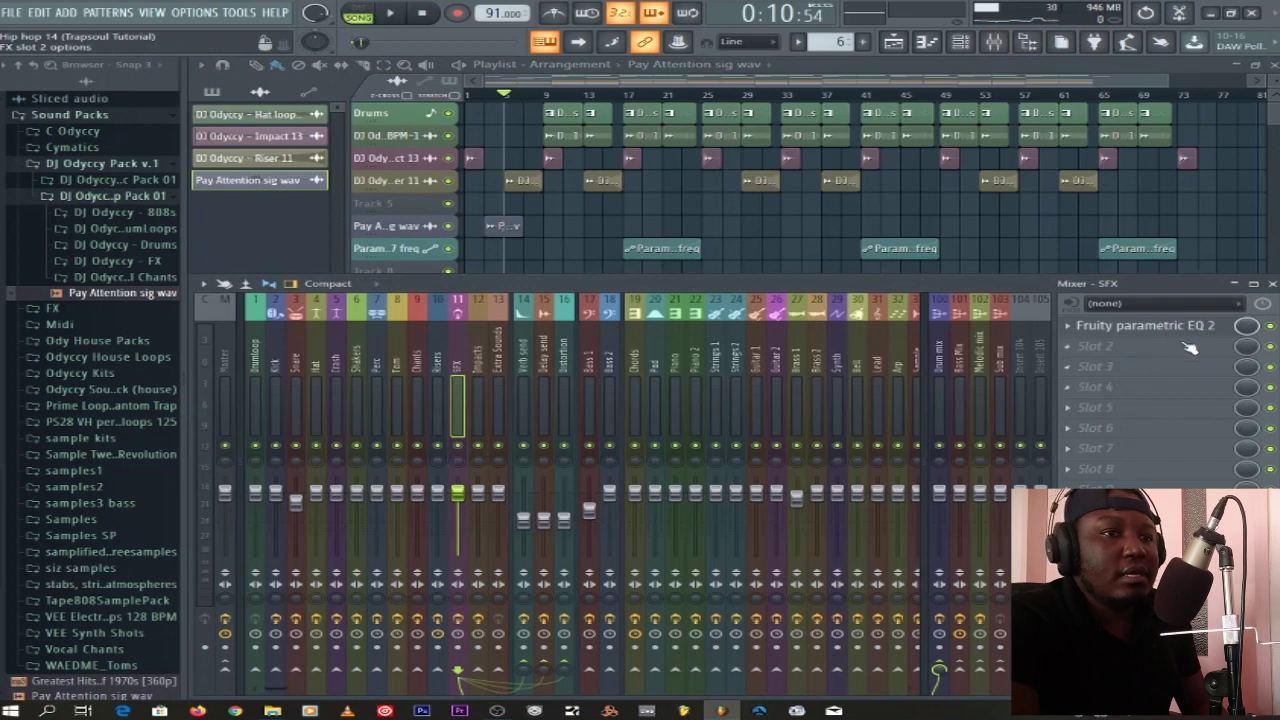
# - Select the Drum mix mixer track and inspect its Fruity parametric EQ 2 curve
pyautogui.click(937, 370)
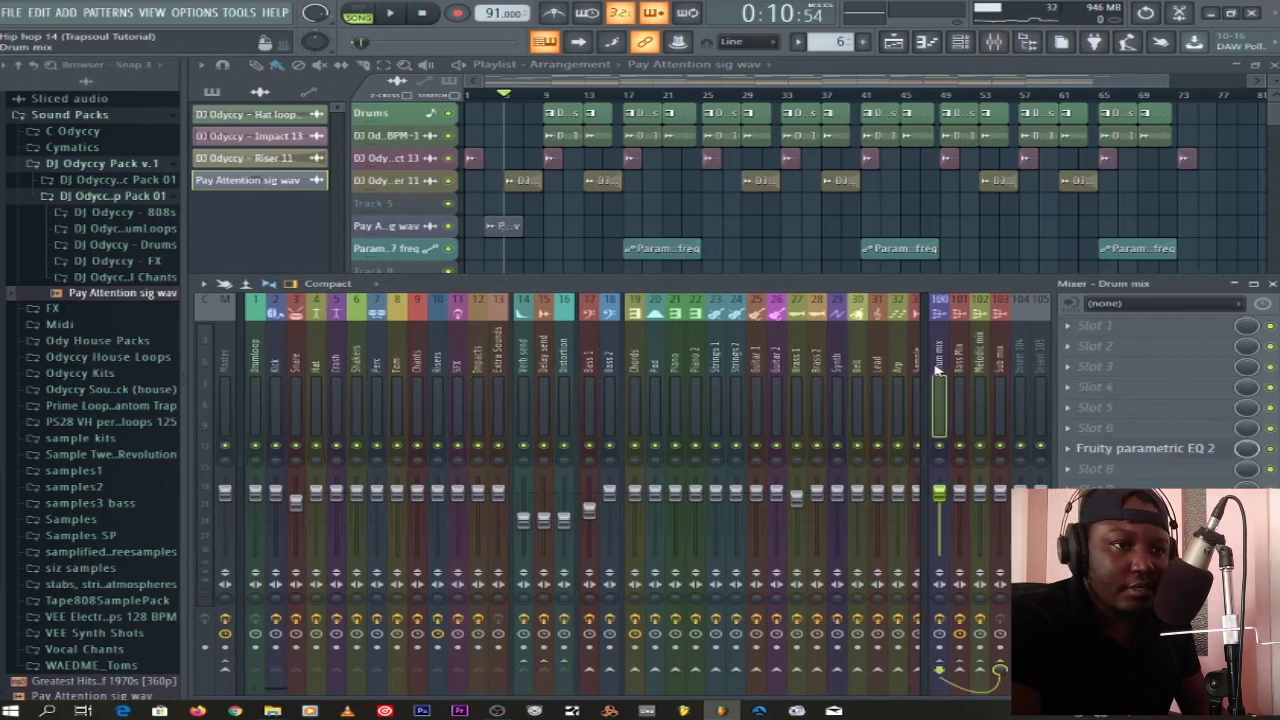
pyautogui.click(1145, 450)
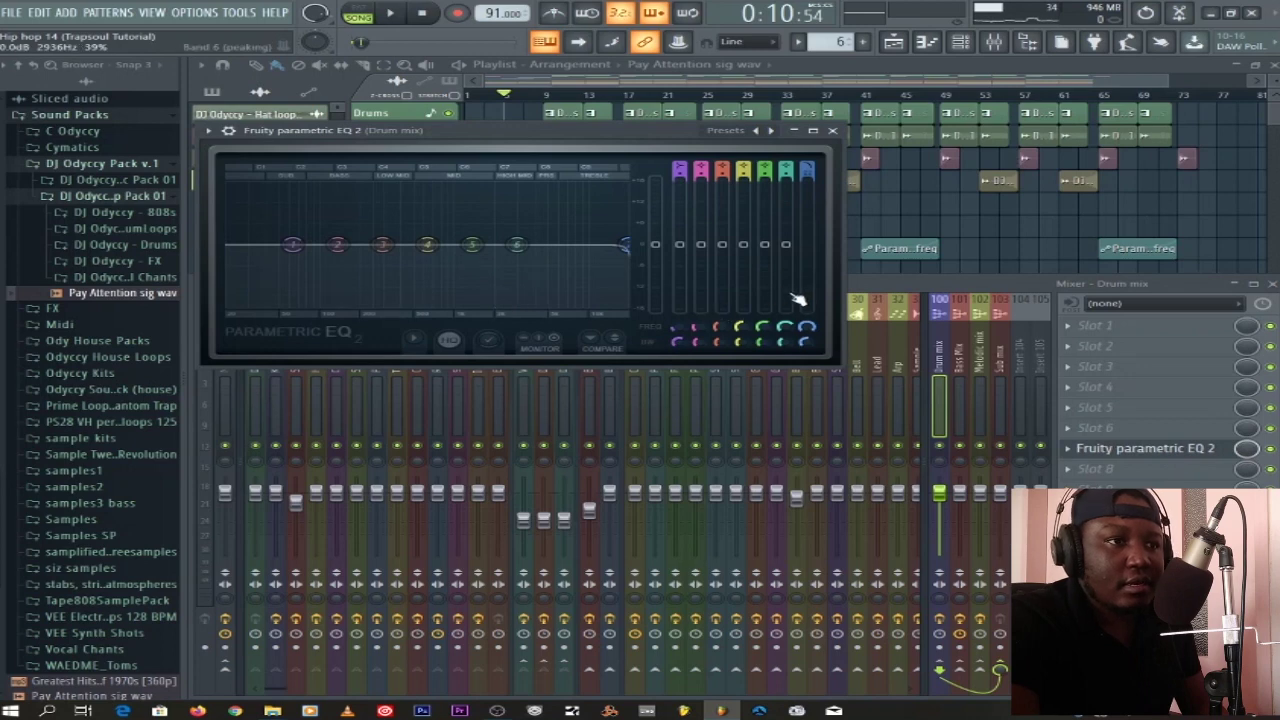
pyautogui.click(834, 131)
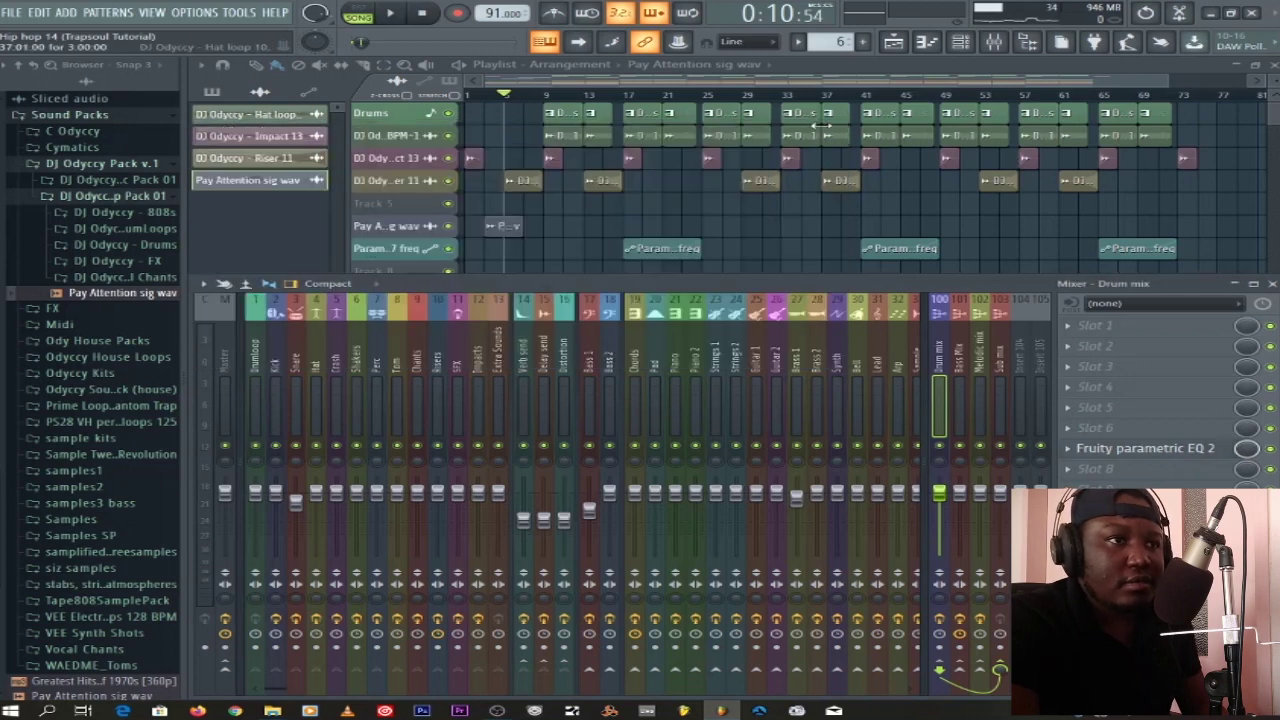
# - Play the song from bar 17 with the Drum mix Fruity parametric EQ 2 open to watch the band 7 frequency automation
pyautogui.click(705, 96)
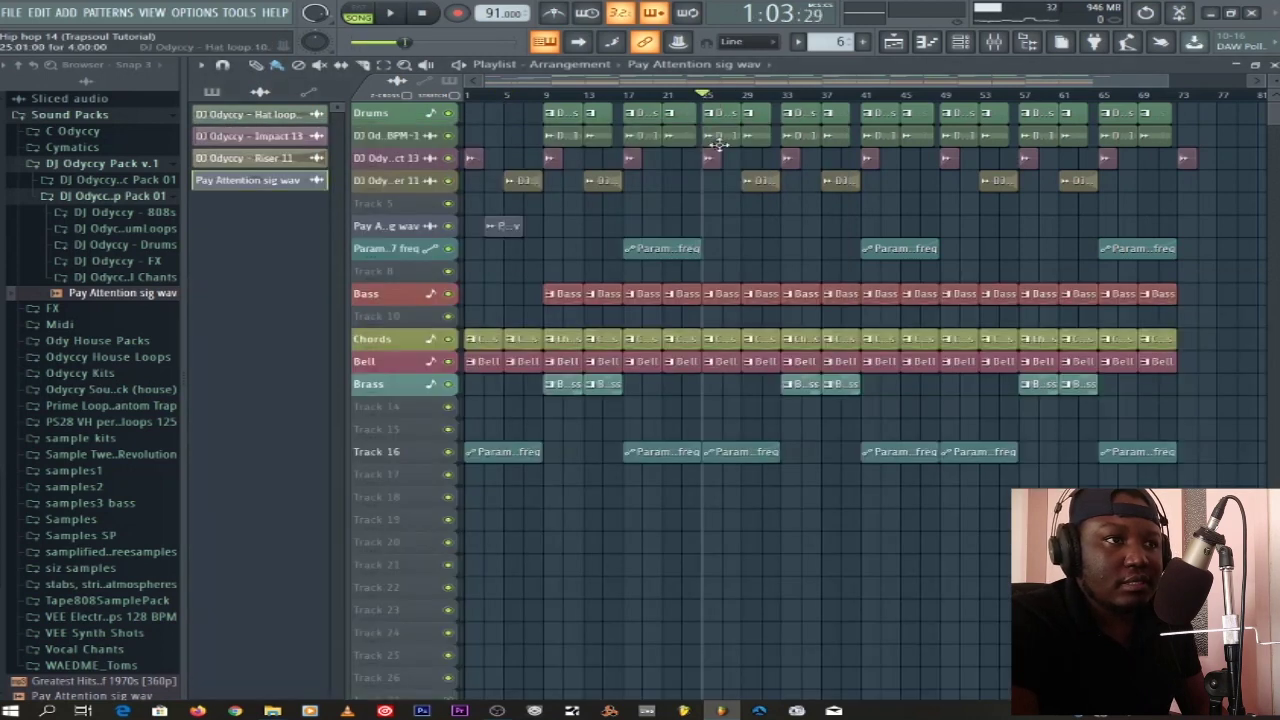
pyautogui.click(626, 96)
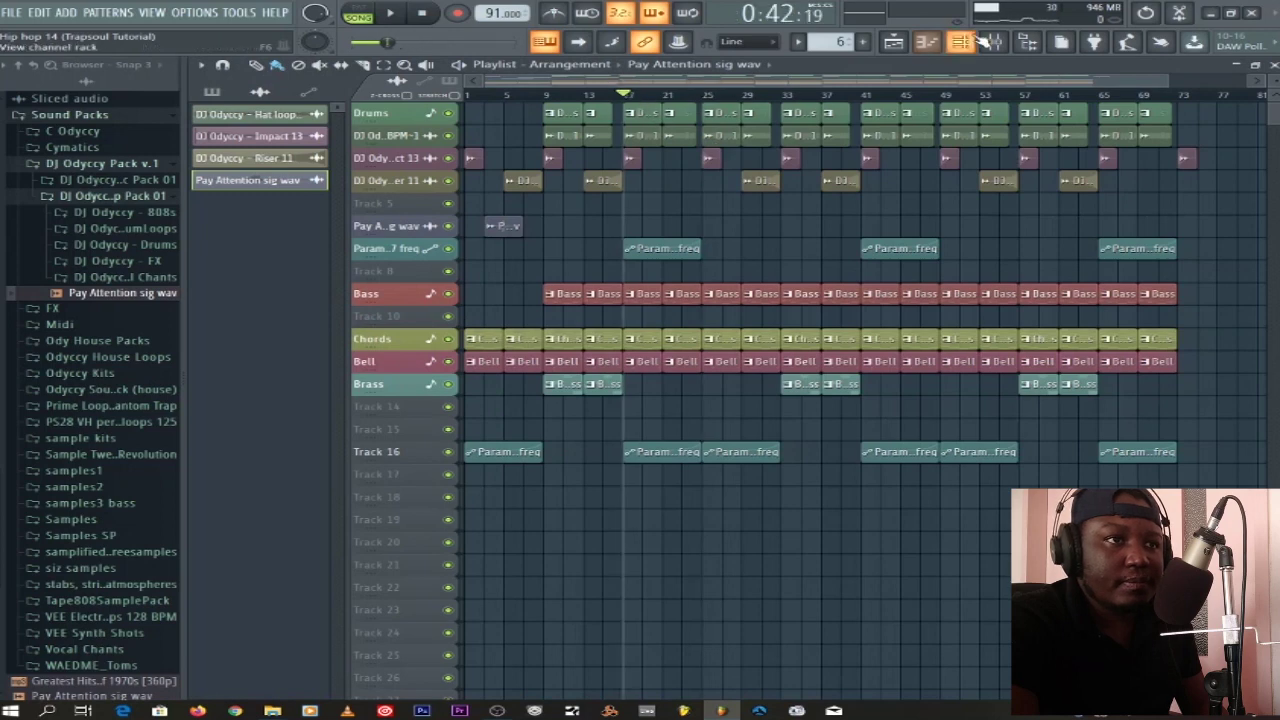
pyautogui.click(993, 41)
pyautogui.click(1178, 450)
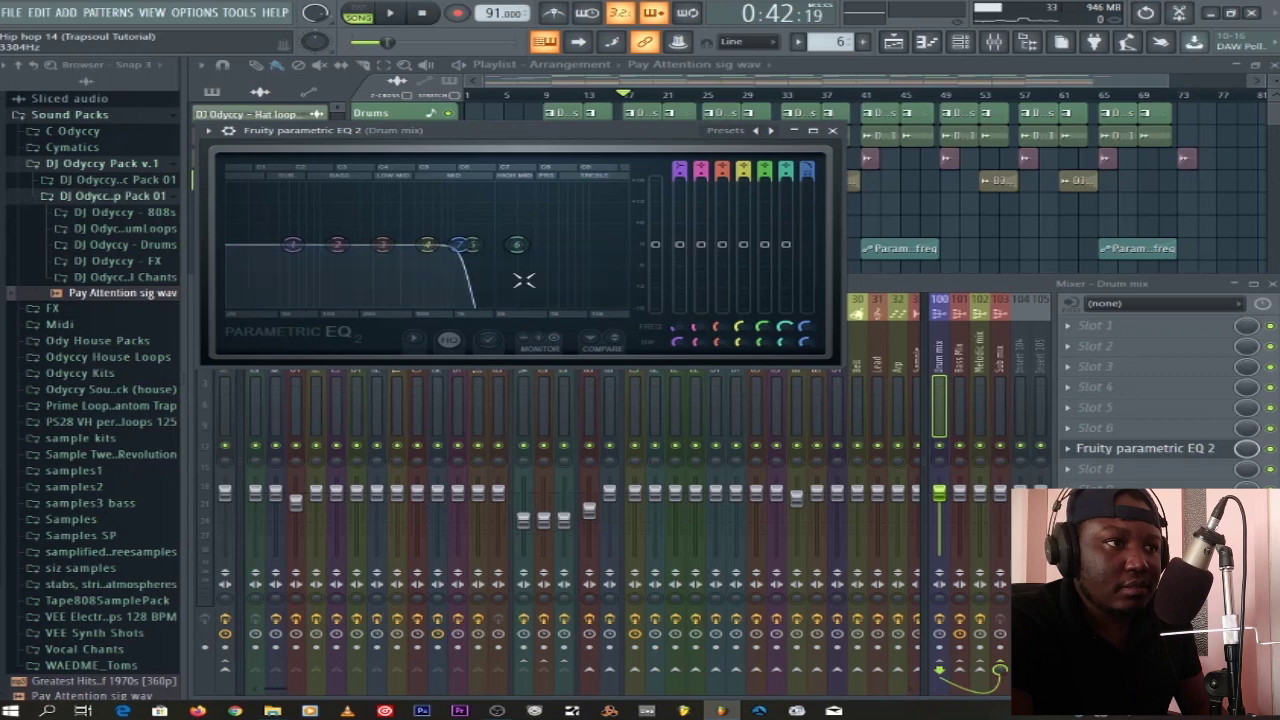
pyautogui.click(394, 12)
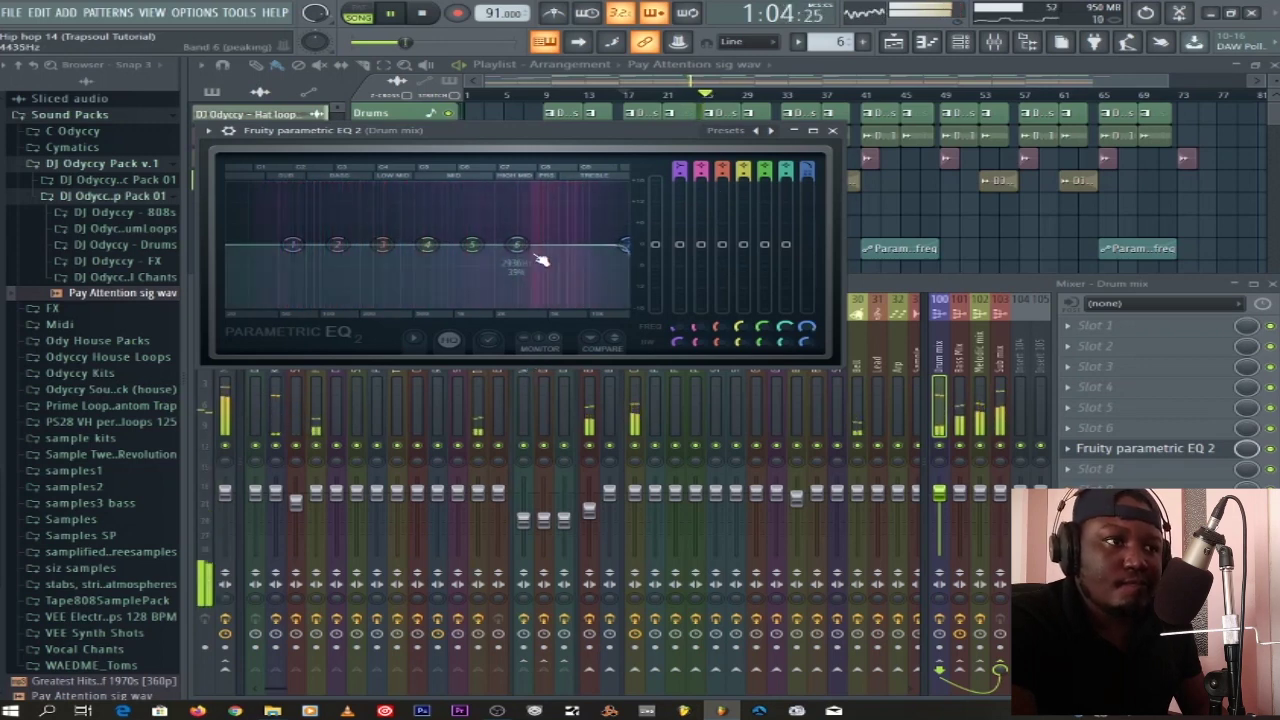
pyautogui.click(832, 133)
pyautogui.press('space')
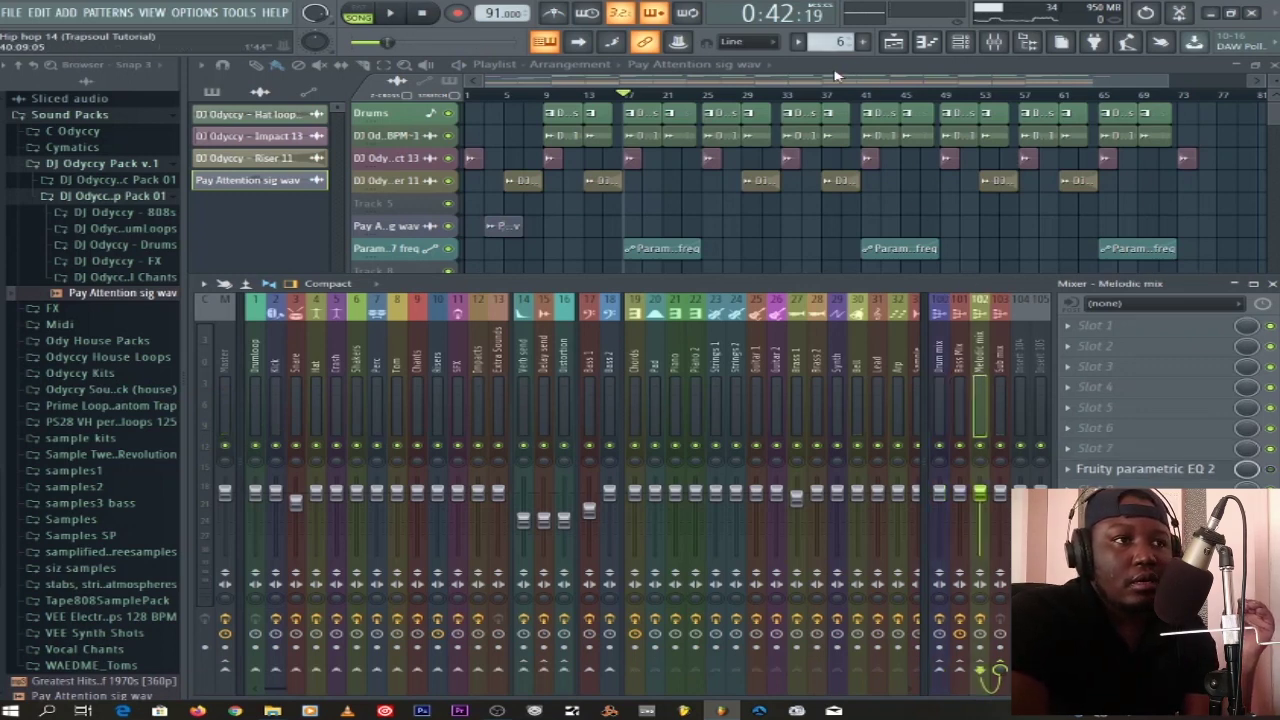
# - Select a Melodic mix EQ automation clip on Track 16 and enlarge the playlist tracks to examine the clip curves
pyautogui.press('F9')
pyautogui.click(660, 457)
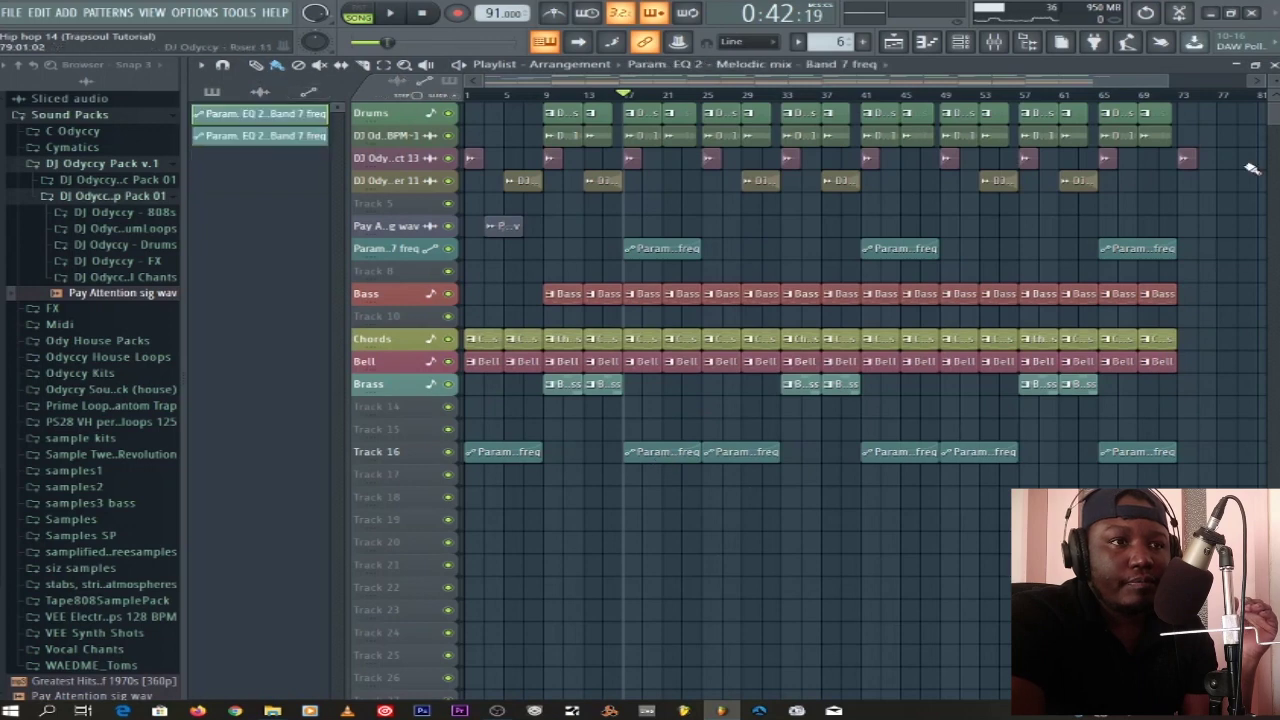
pyautogui.keyDown('alt'); pyautogui.scroll(2, 916, 180); pyautogui.keyUp('alt')
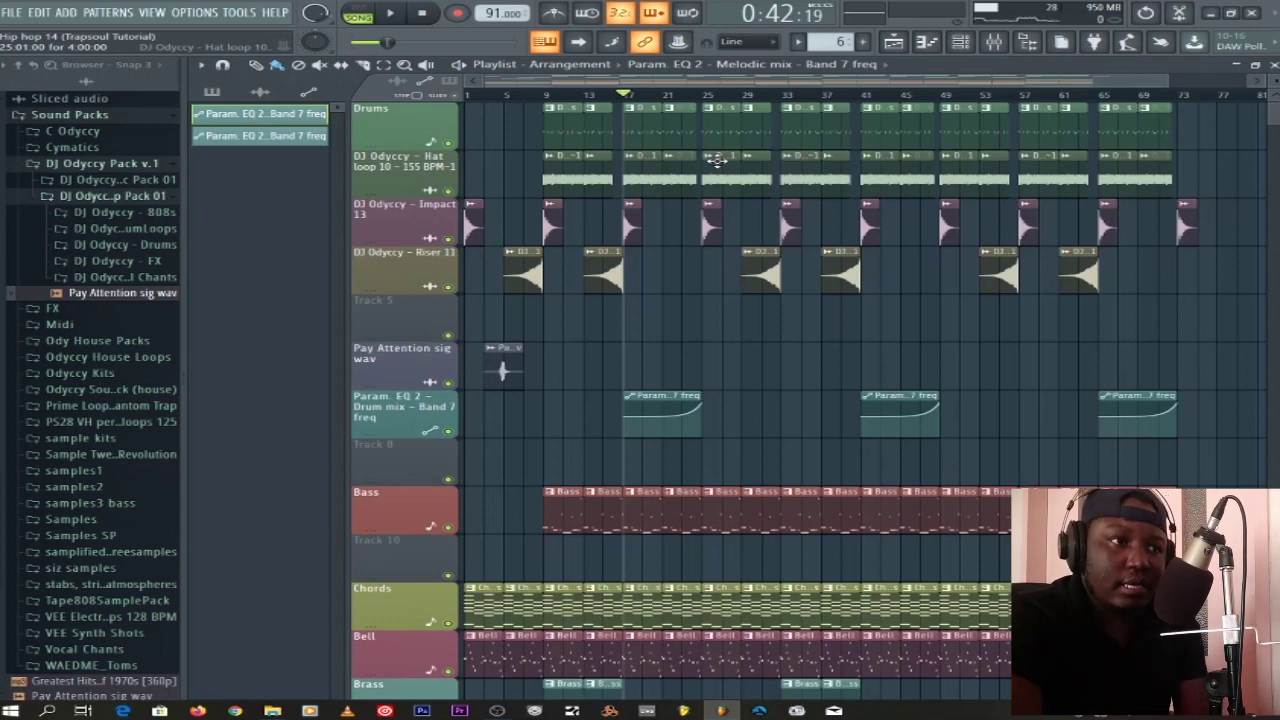
pyautogui.scroll(-1, 818, 487)
pyautogui.scroll(-10, 818, 487)
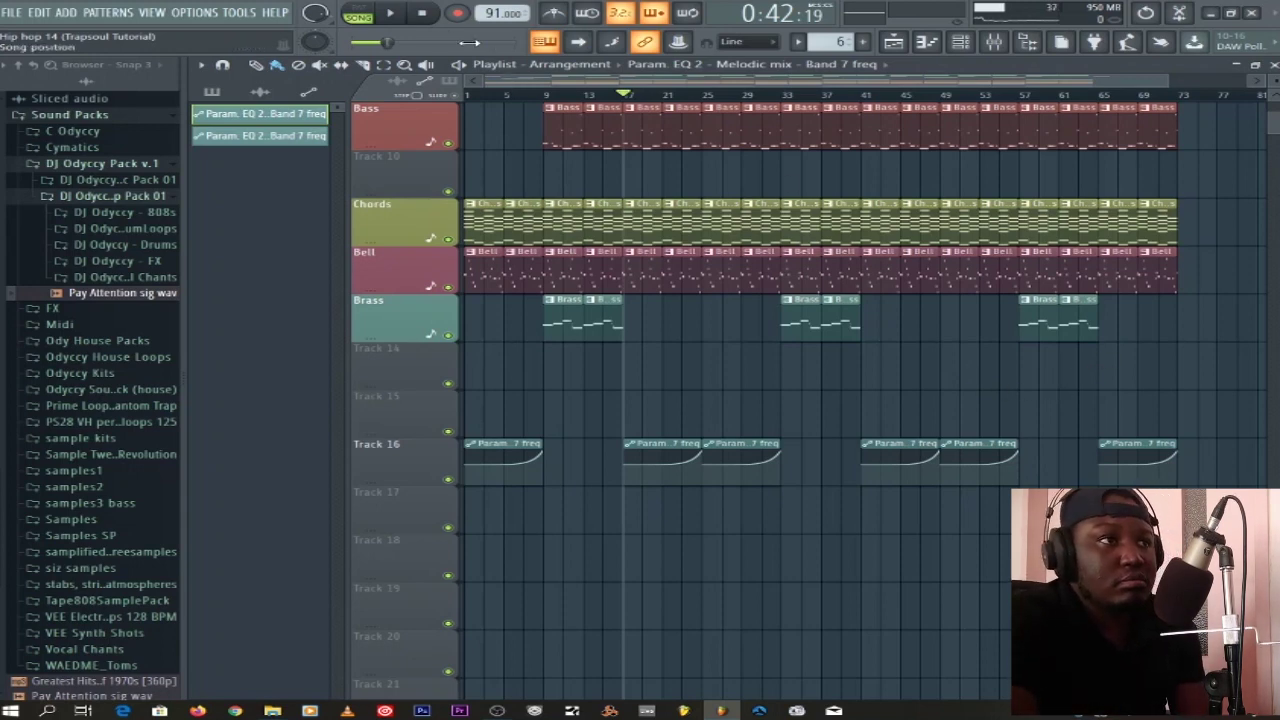
# - Play the full arrangement from the start and shrink the playlist tracks to fit every part in view
pyautogui.click(421, 13)
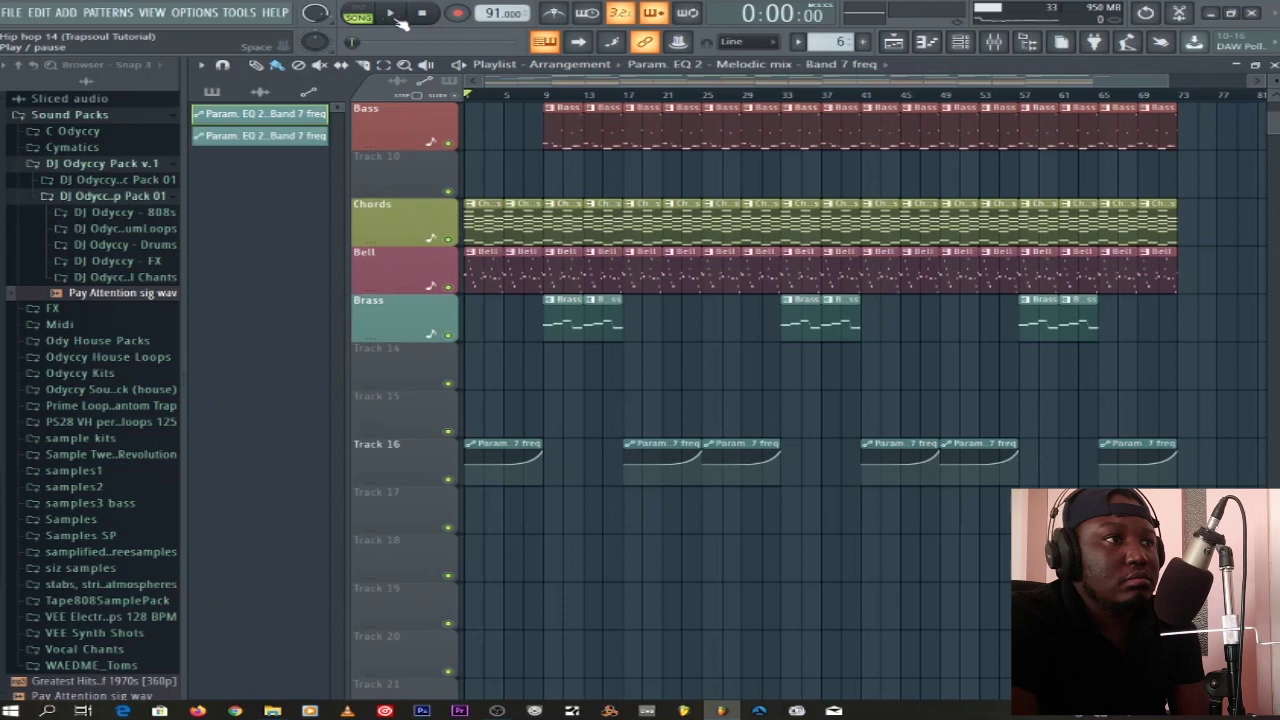
pyautogui.click(391, 14)
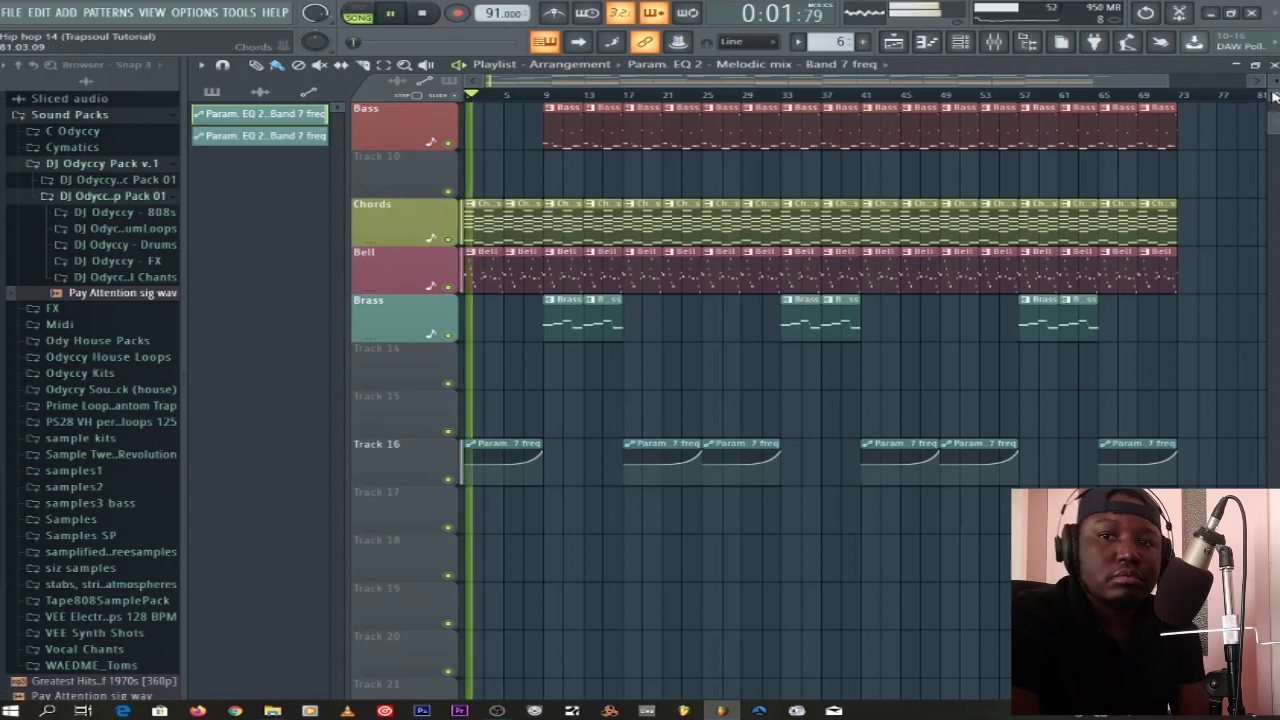
pyautogui.scroll(5, 1265, 113)
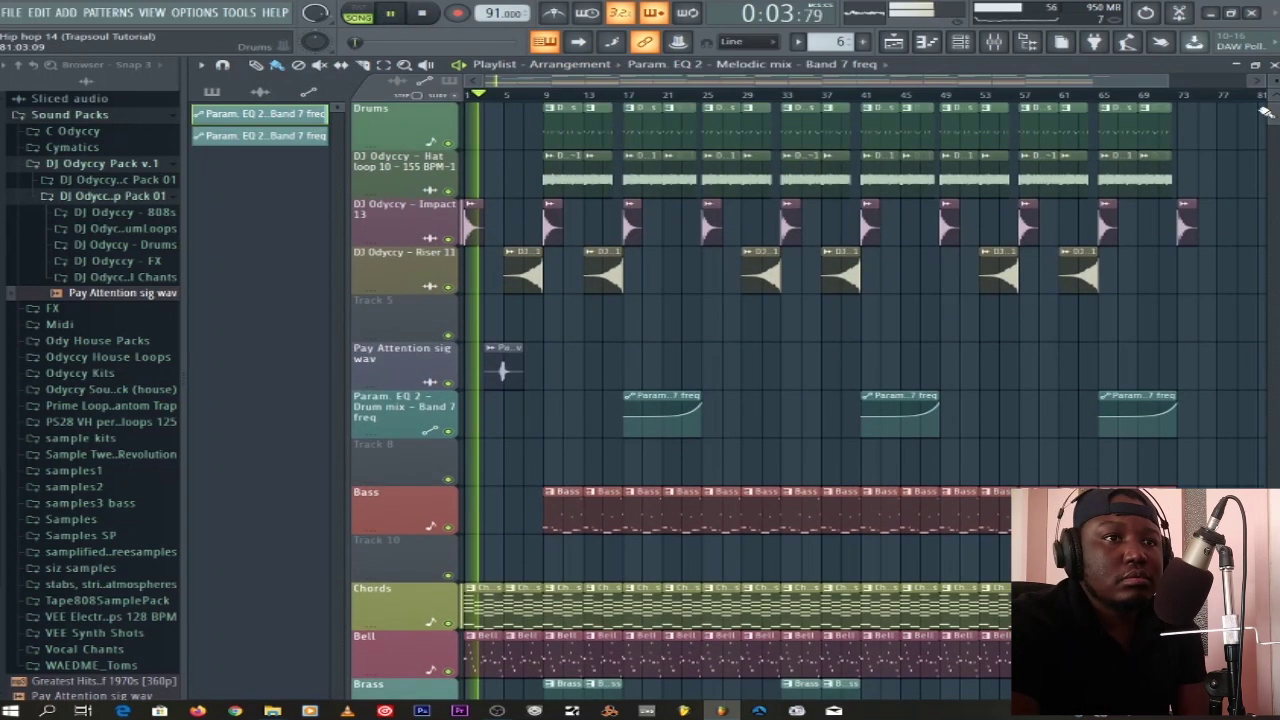
pyautogui.moveTo(1272, 97); pyautogui.dragTo(1271, 192)
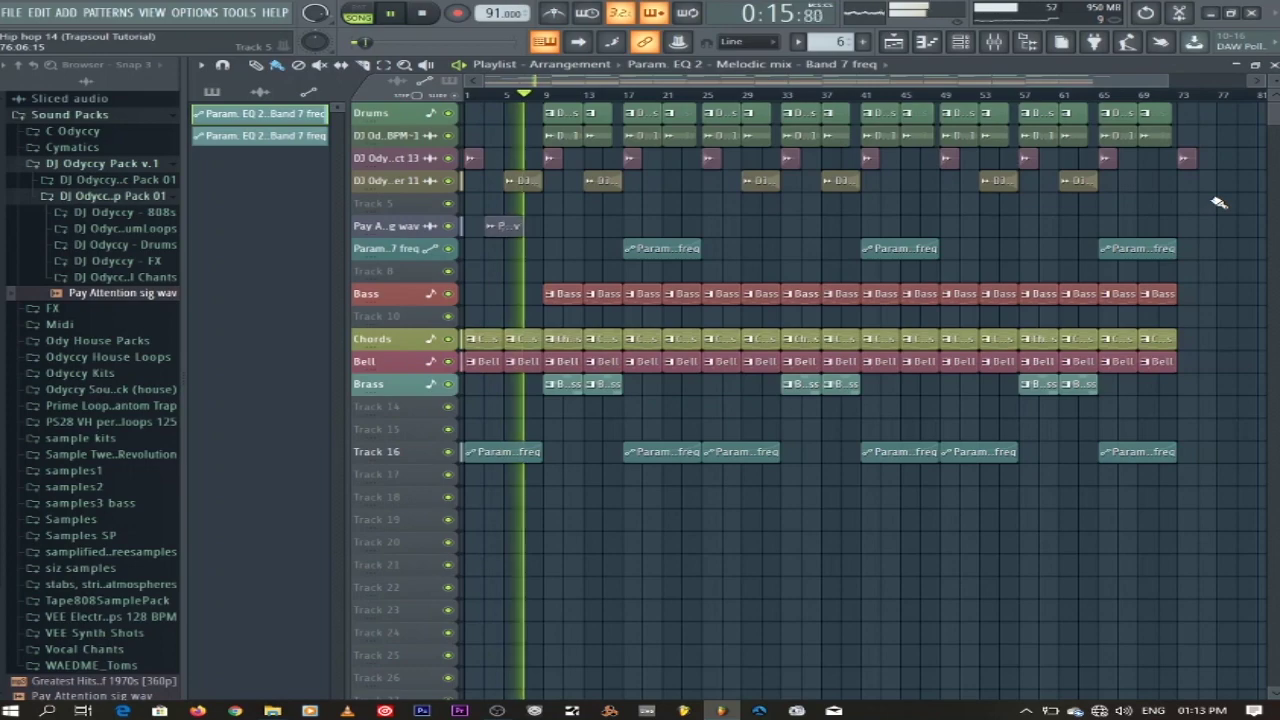
# - Switch to OBS to check the running screen recording while the song keeps playing
pyautogui.click(497, 710)
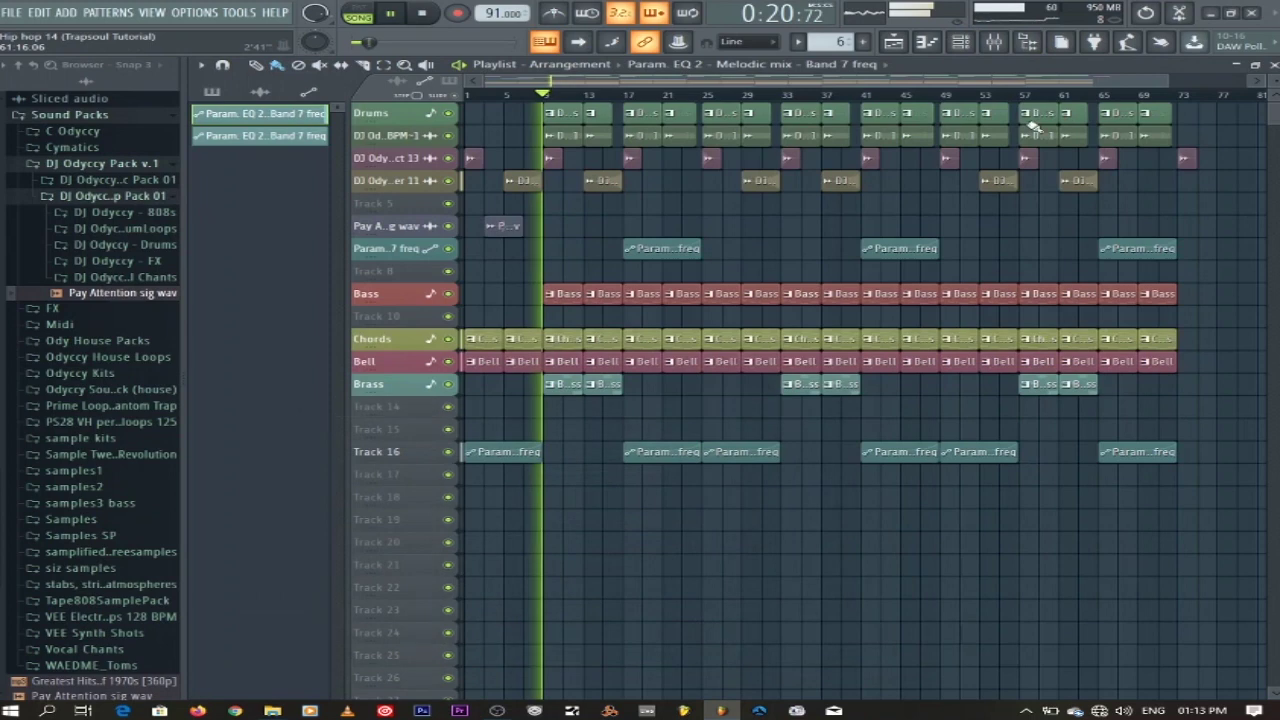
pyautogui.click(1069, 80)
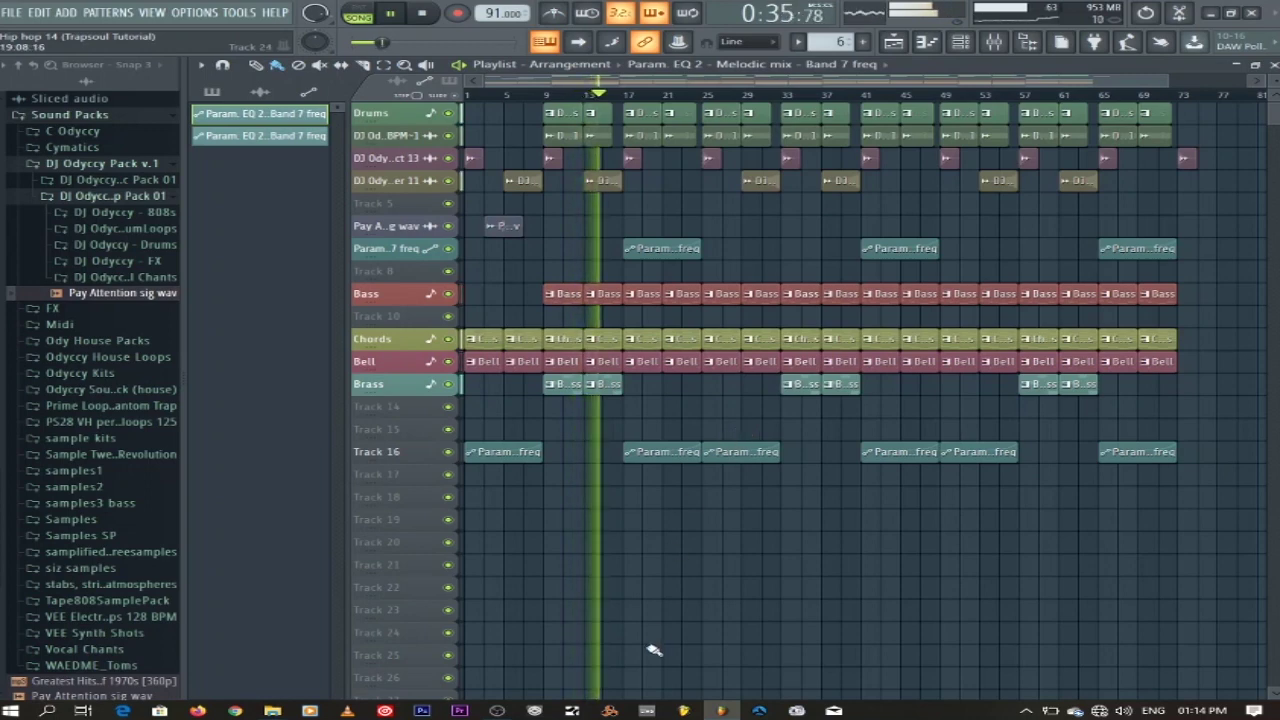
pyautogui.click(497, 710)
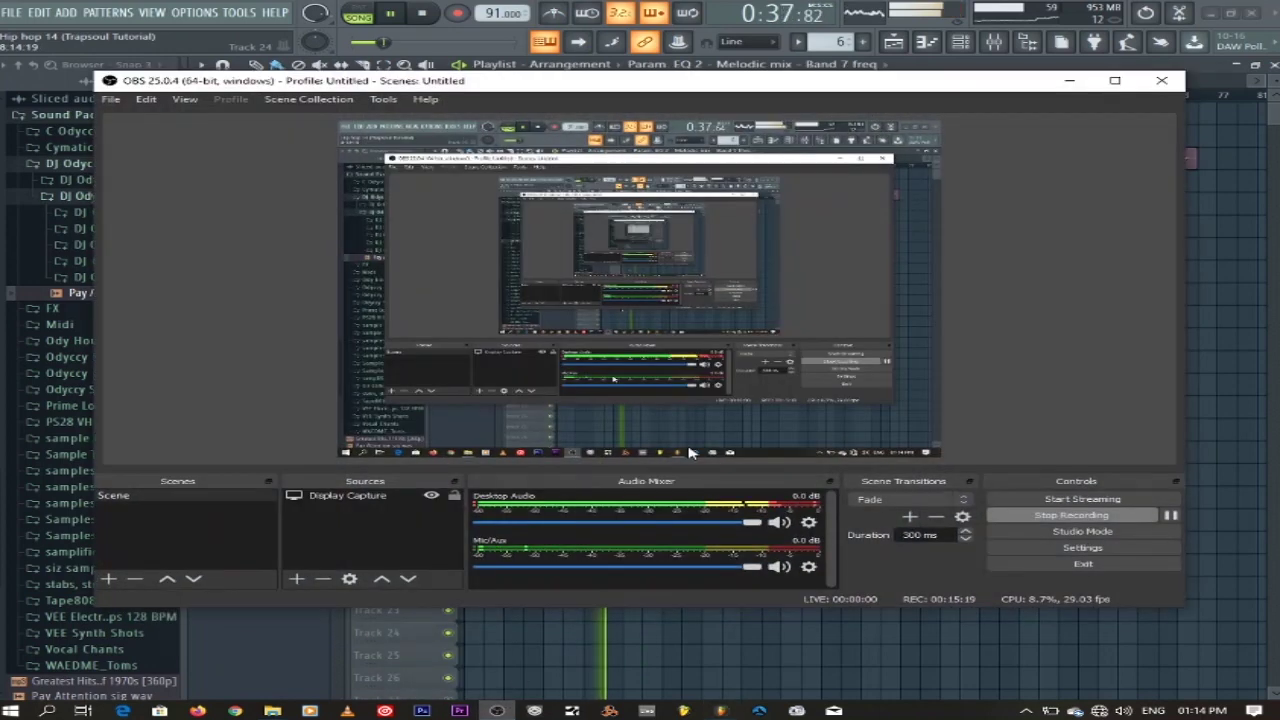